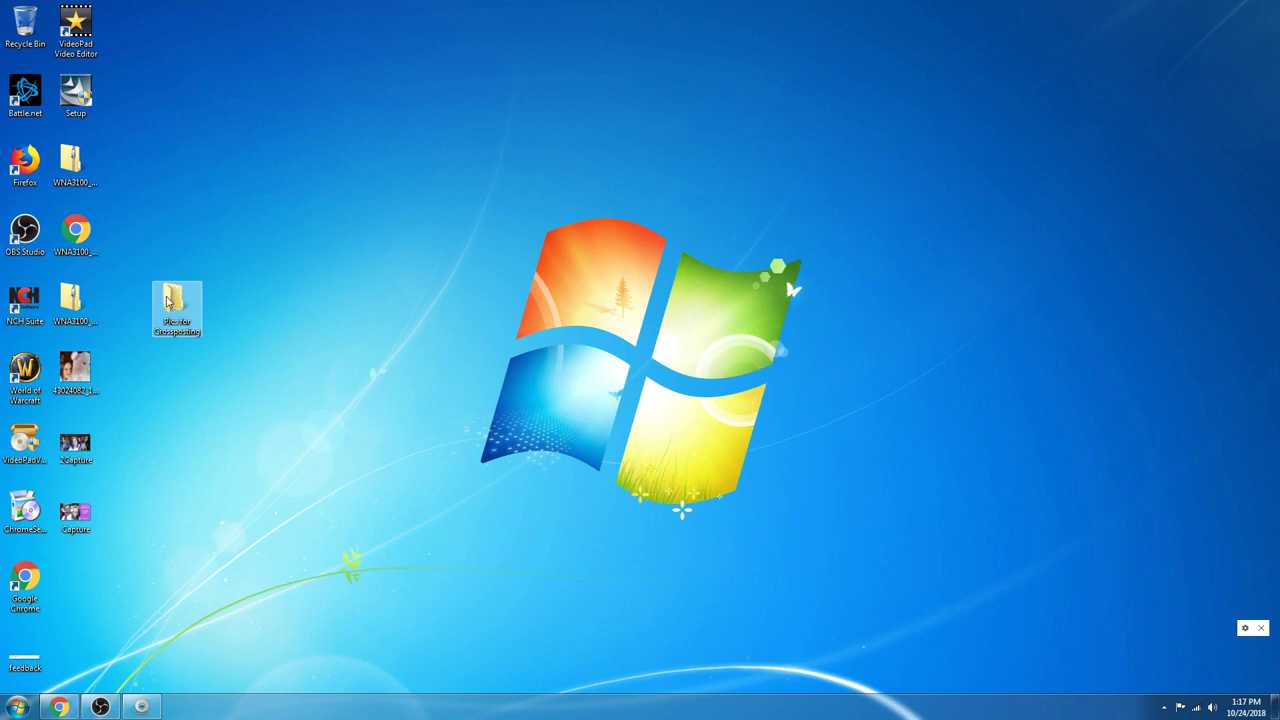
Step: Shift the Pics for Crossposting folder slightly to the right on the desktop
mouse_move(166, 300)
mouse_down()
mouse_move(247, 271)
mouse_move(232, 297)
mouse_move(168, 296)
mouse_up()
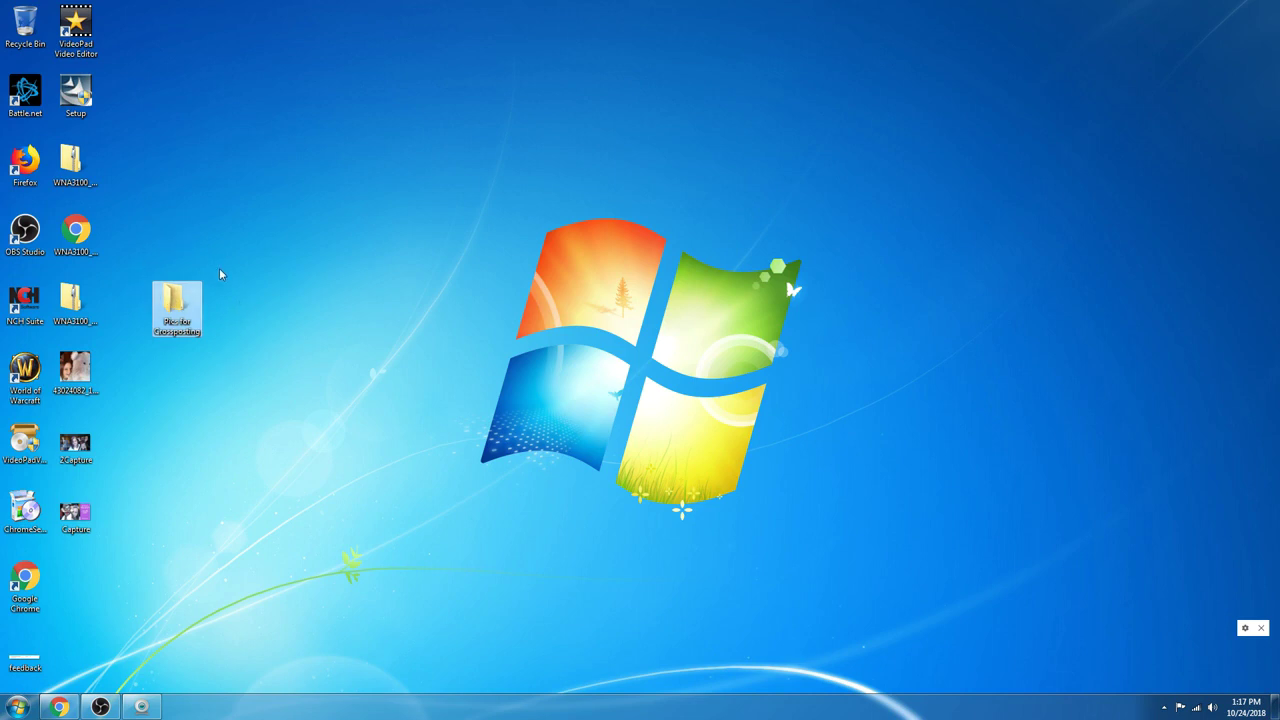
Step: Launch Snipping Tool, cancel its automatic snip and move its window down-right
click(16, 706)
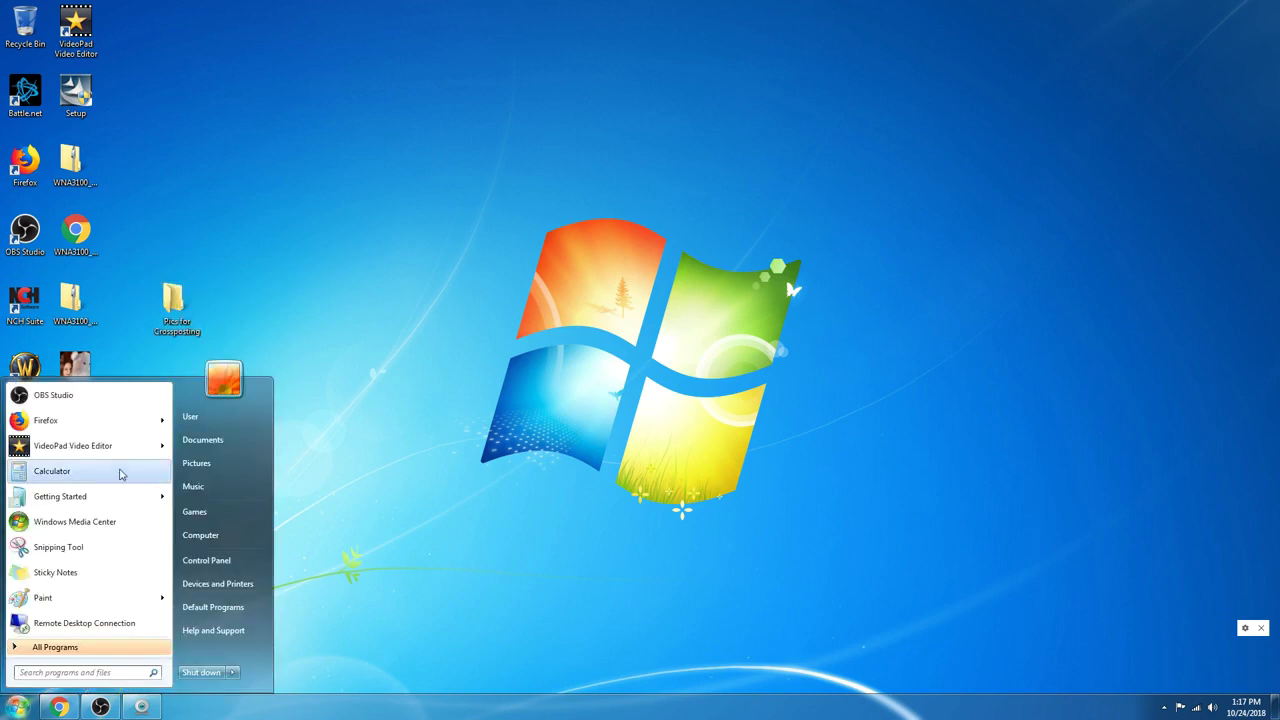
click(84, 548)
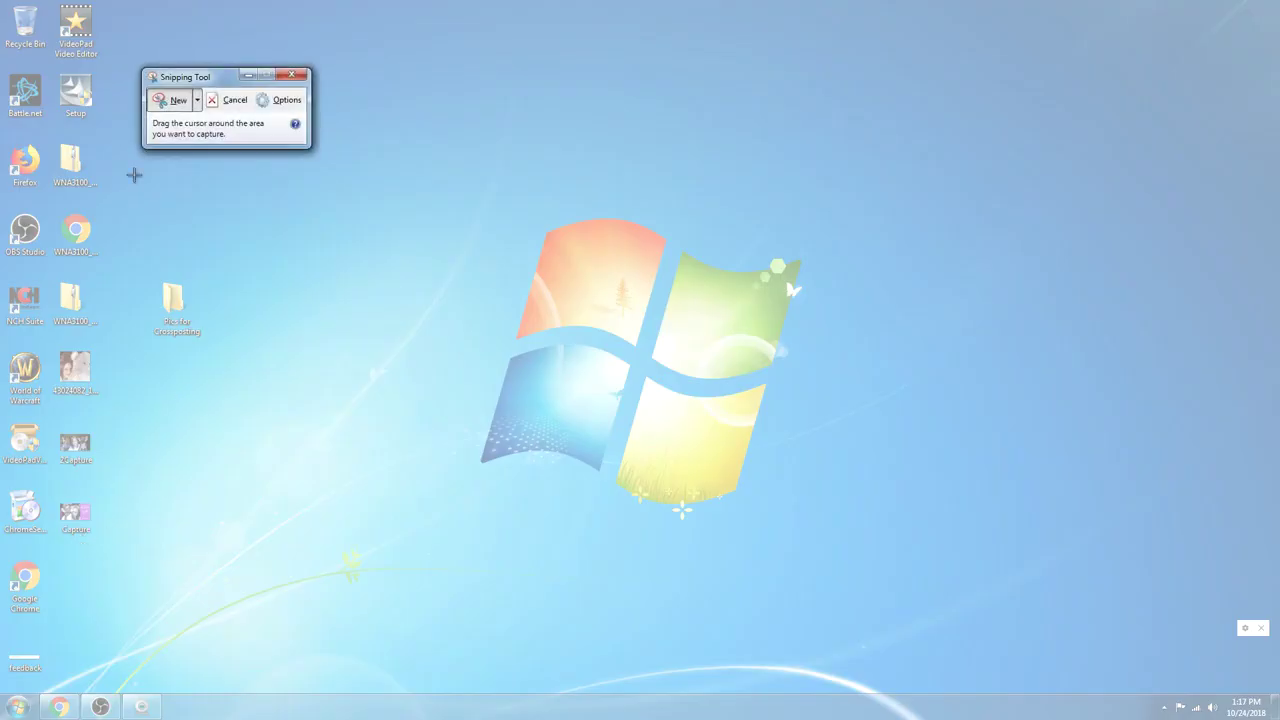
click(232, 100)
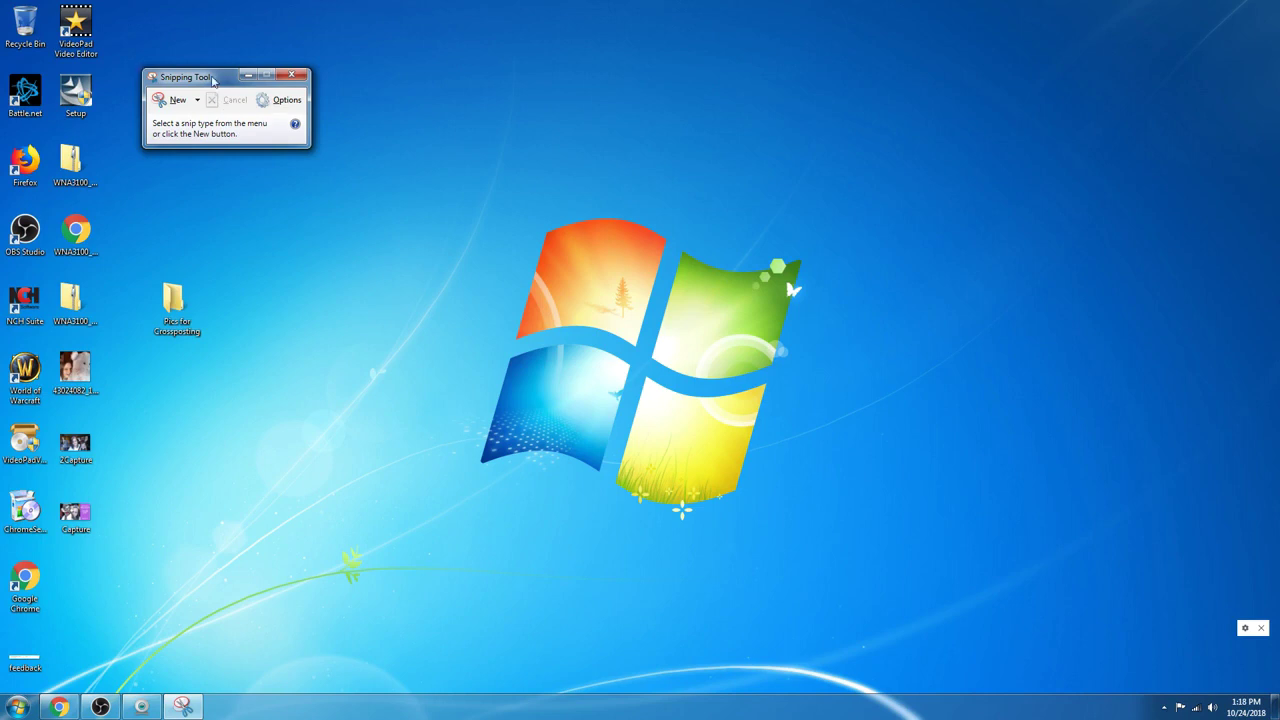
drag(214, 81, 321, 90)
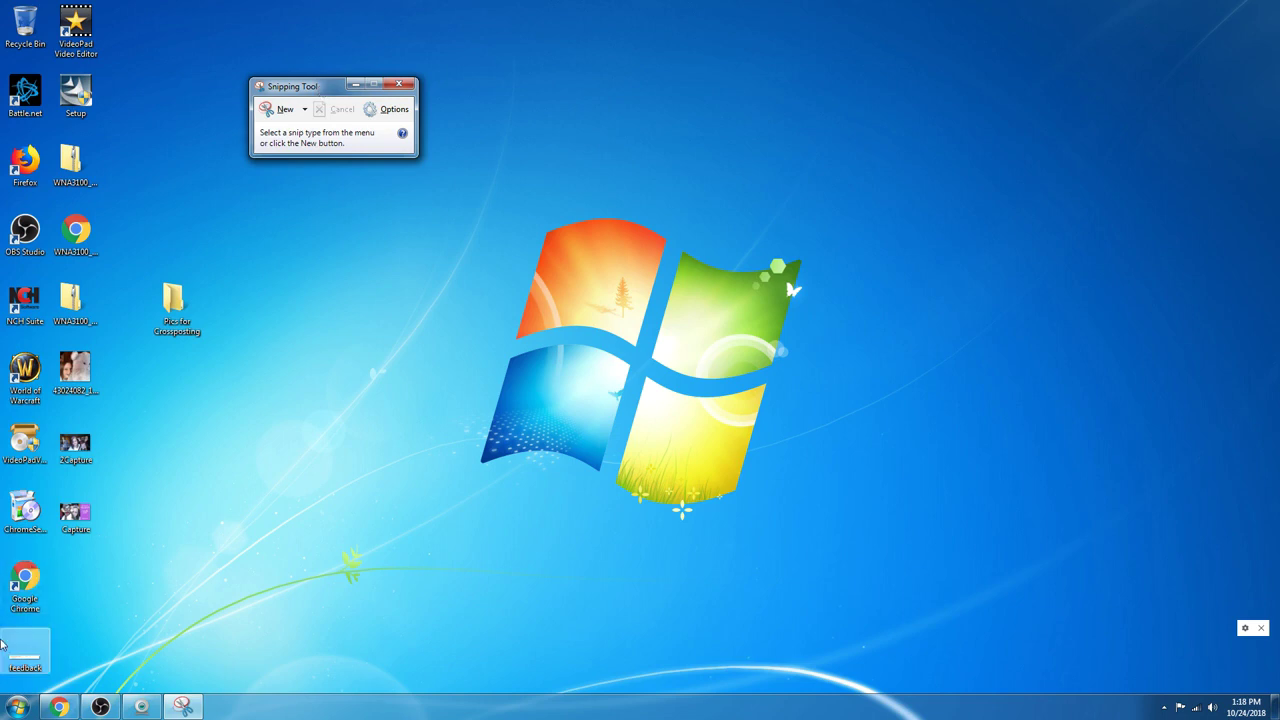
Step: Dismiss the Start menu and bring Chrome with the Poshmark feed forward
click(24, 708)
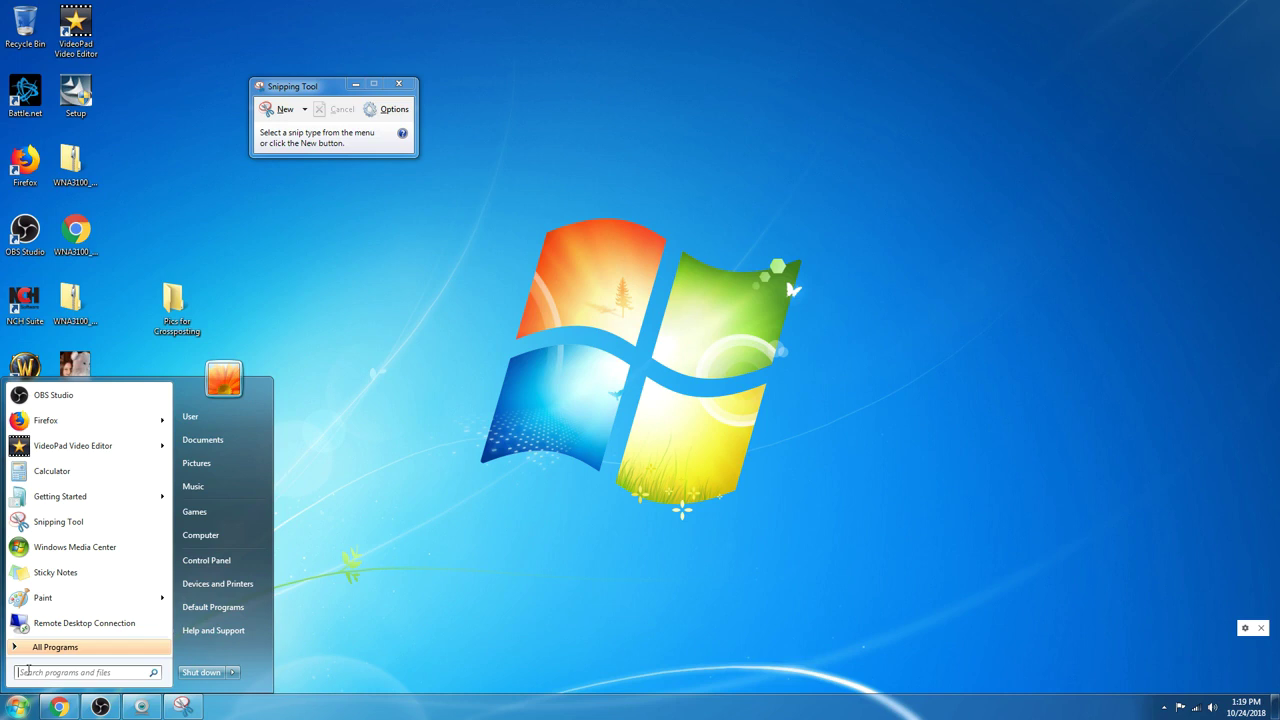
click(320, 345)
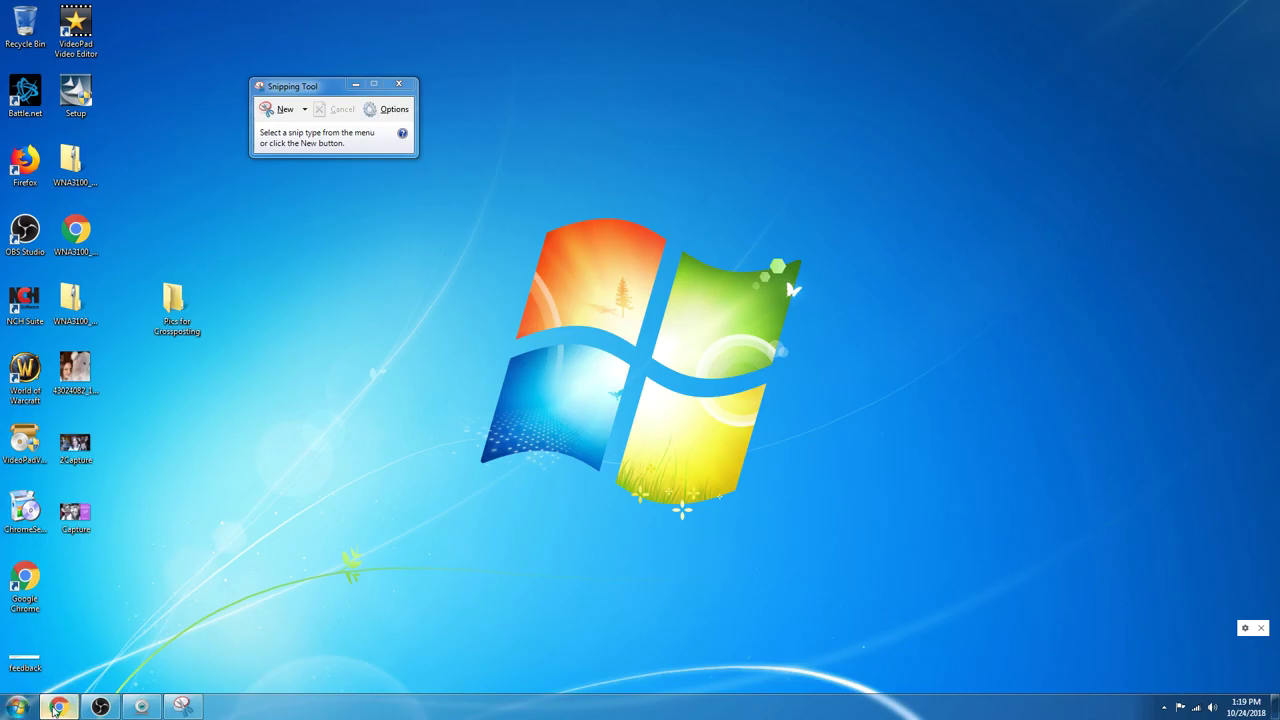
click(57, 708)
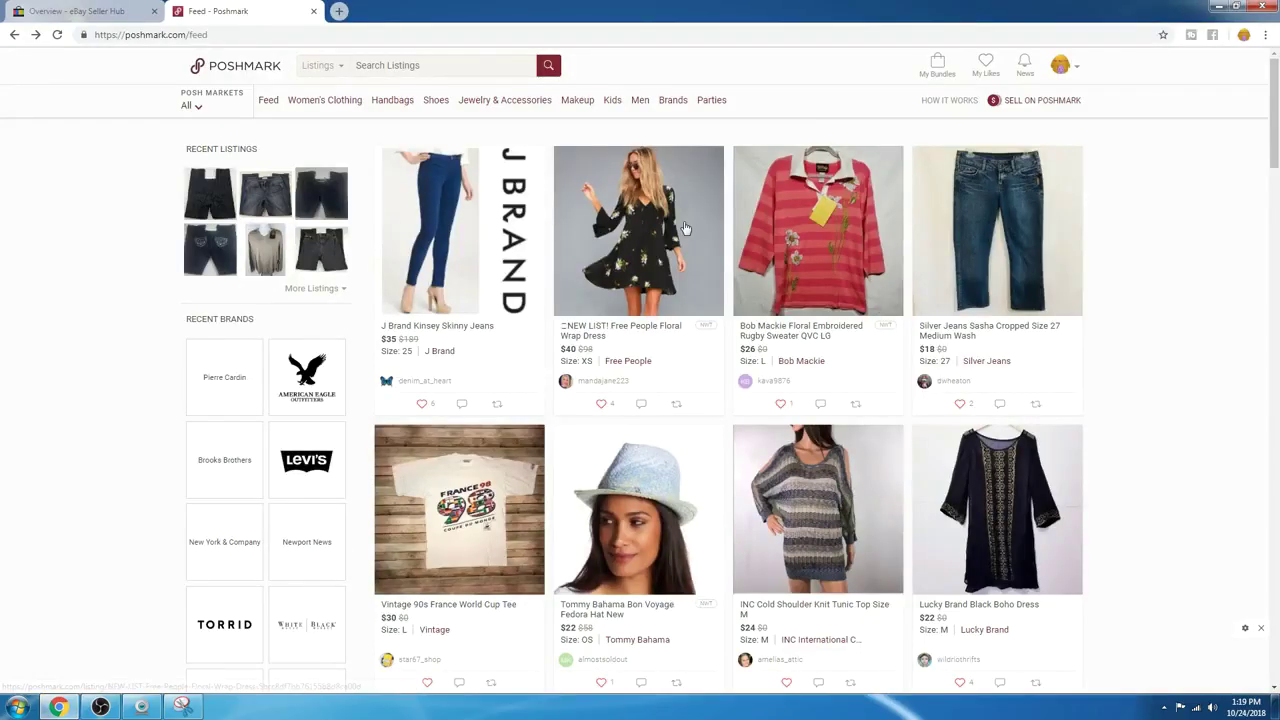
Step: Open the active listings page in eBay Seller Hub
click(104, 8)
mouse_move(158, 158)
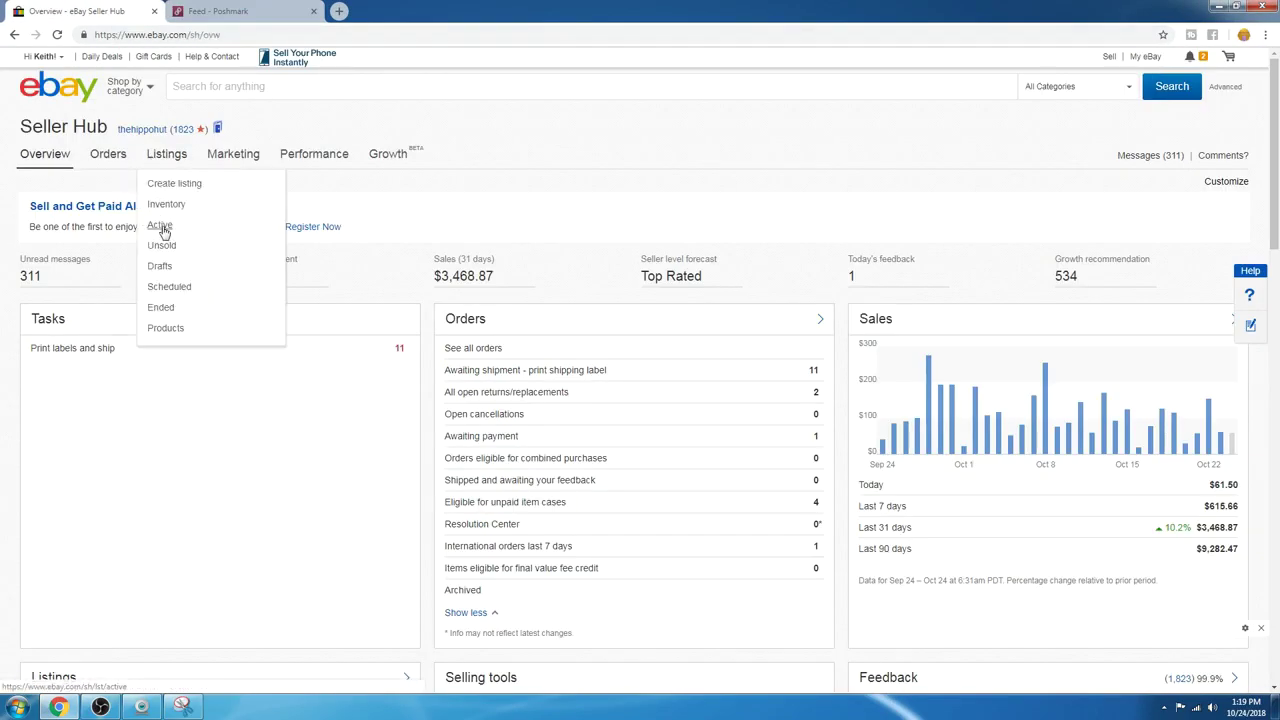
click(163, 230)
click(251, 11)
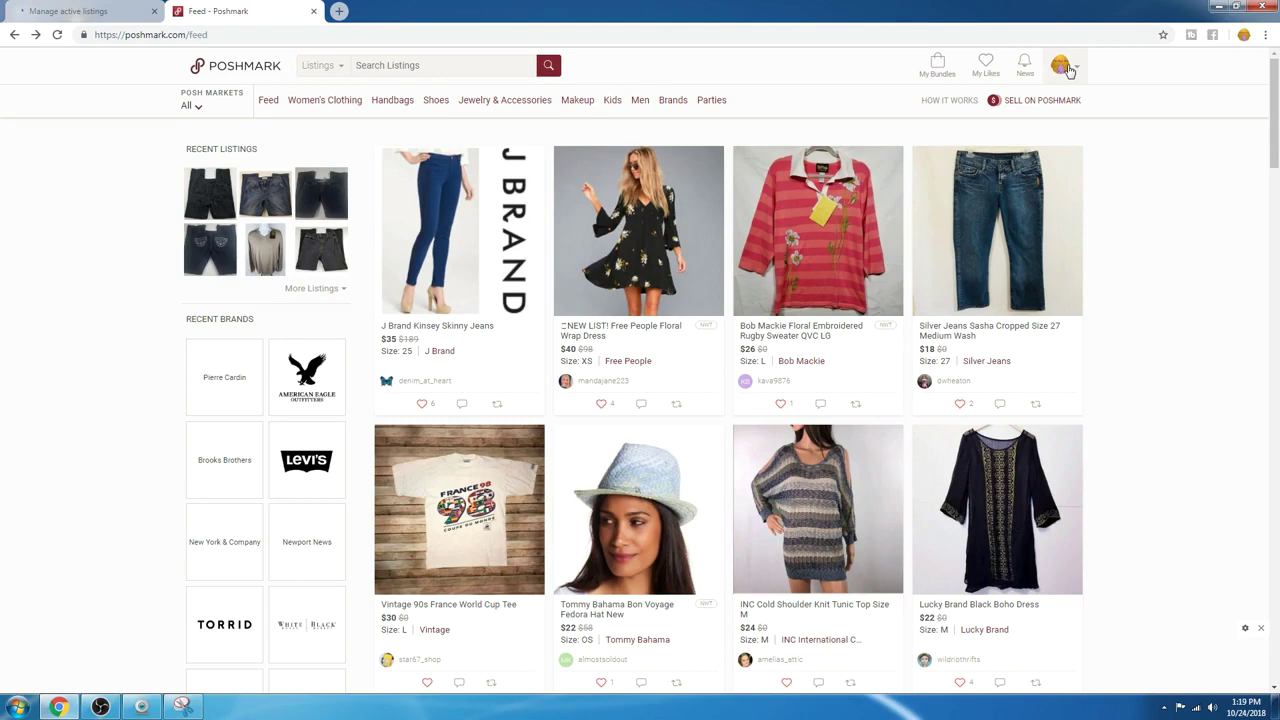
Step: Open the Gap 1969 women's corduroy pants listing in a new tab
click(60, 10)
scroll(239, 319, down, 2)
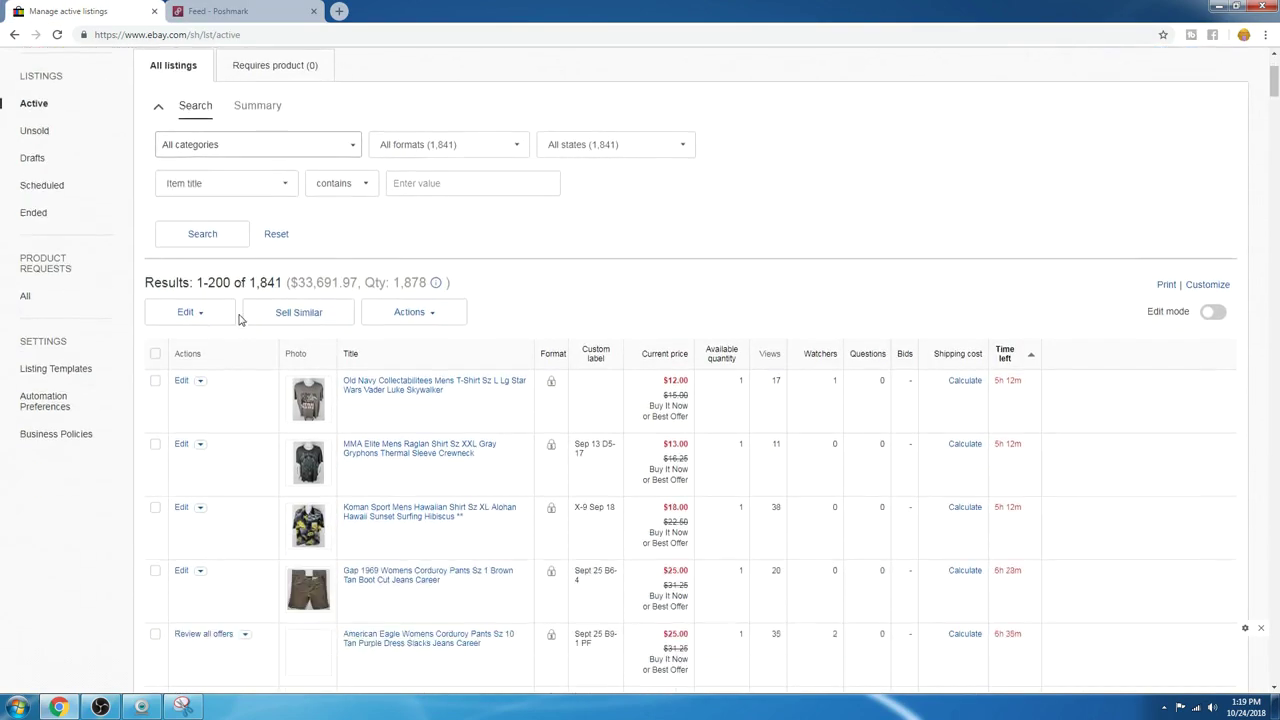
scroll(239, 319, down, 2)
scroll(239, 319, down, 1)
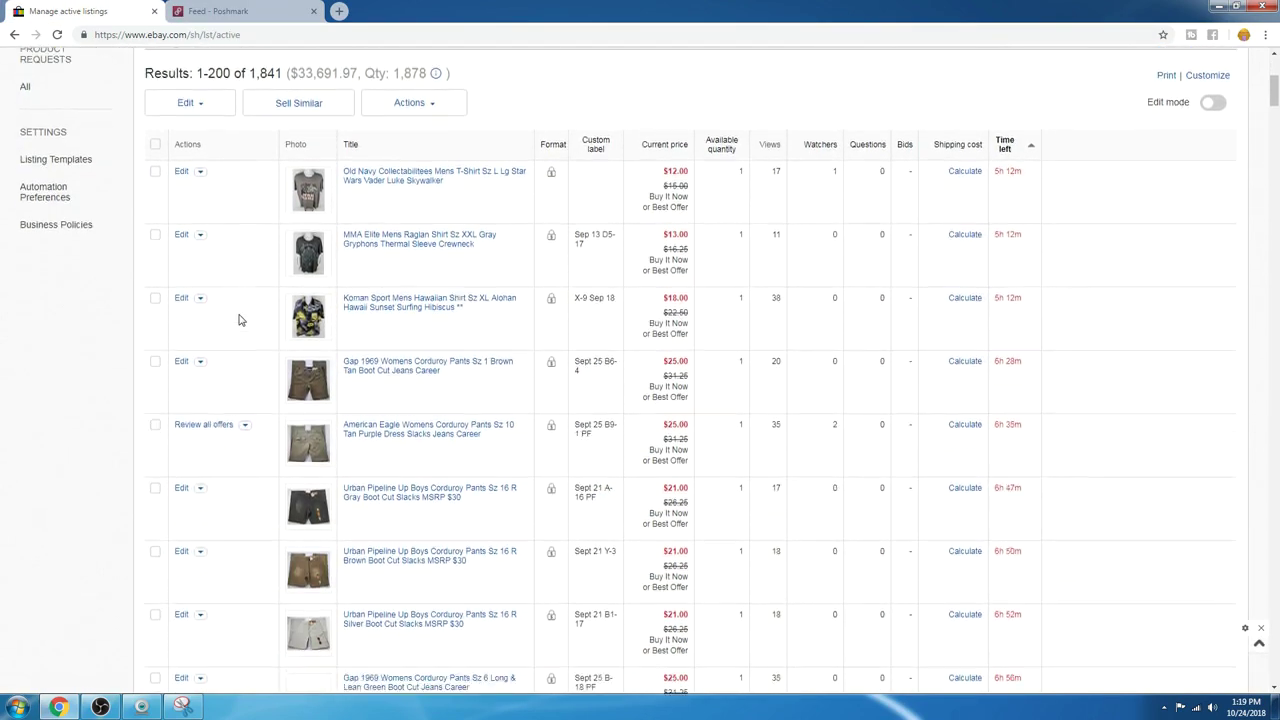
right_click(416, 336)
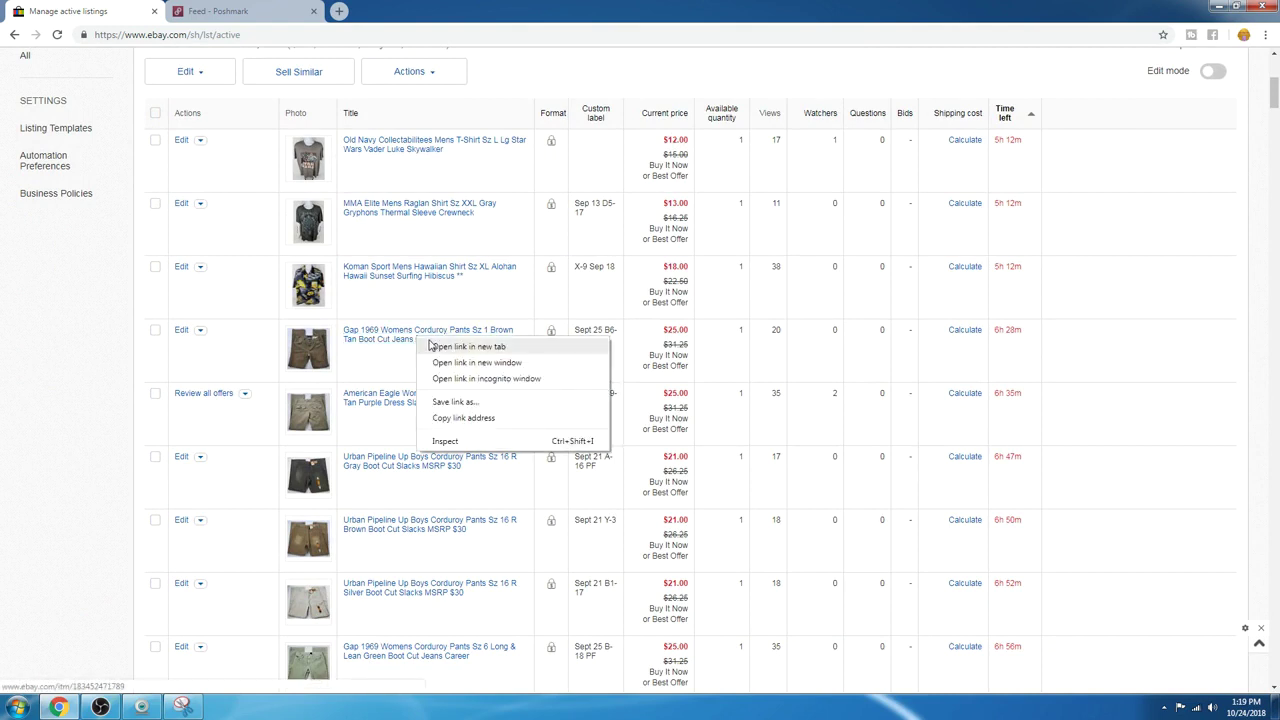
click(445, 345)
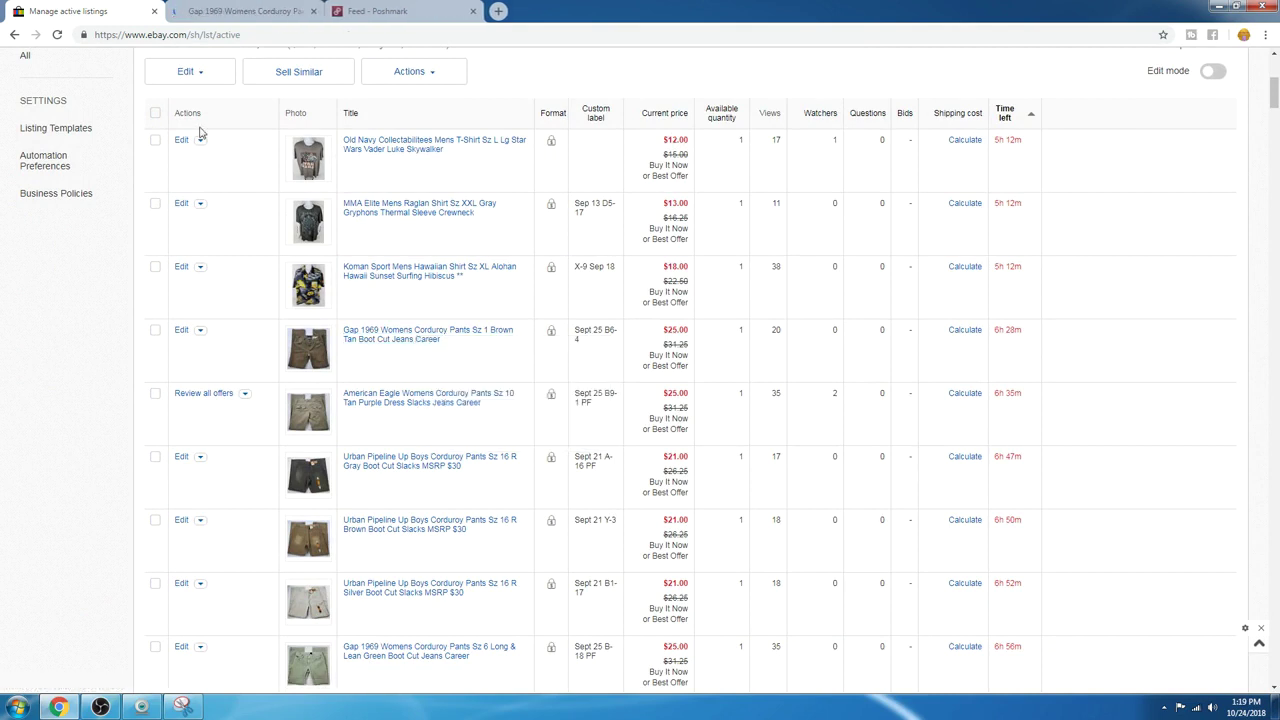
Step: Snip the front-view photo of the pants from the eBay listing
click(245, 12)
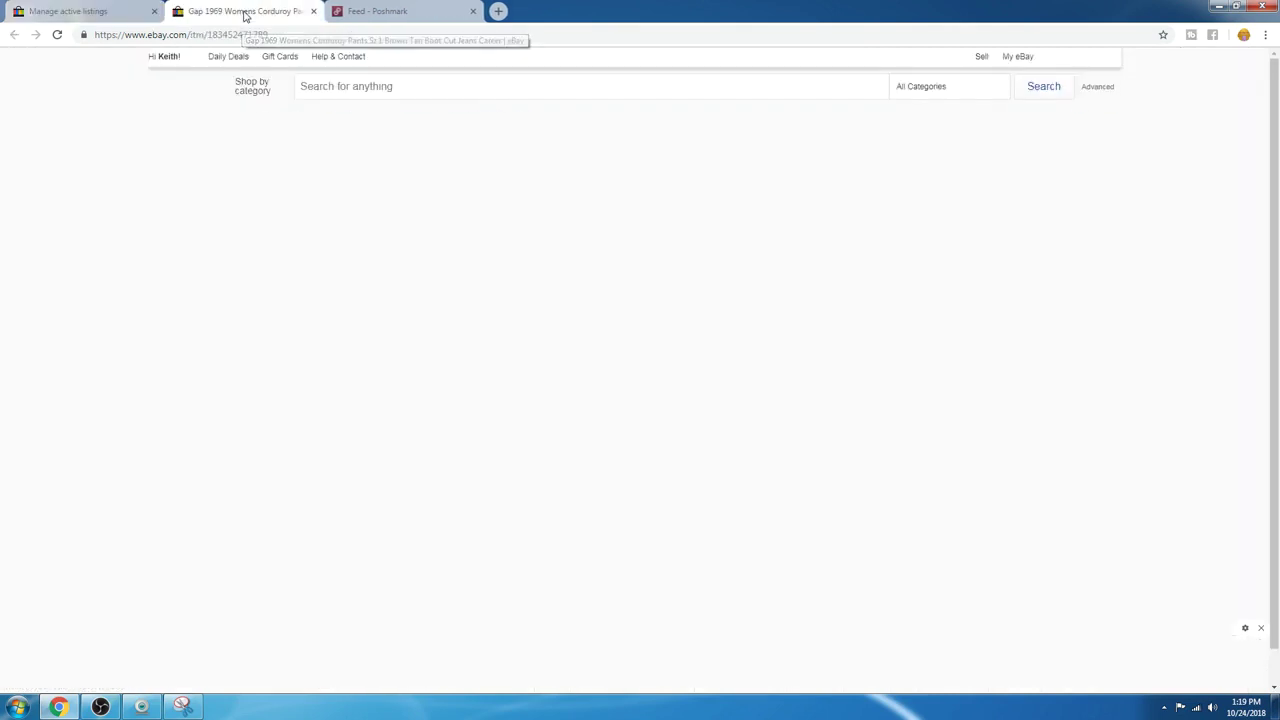
scroll(350, 216, down, 2)
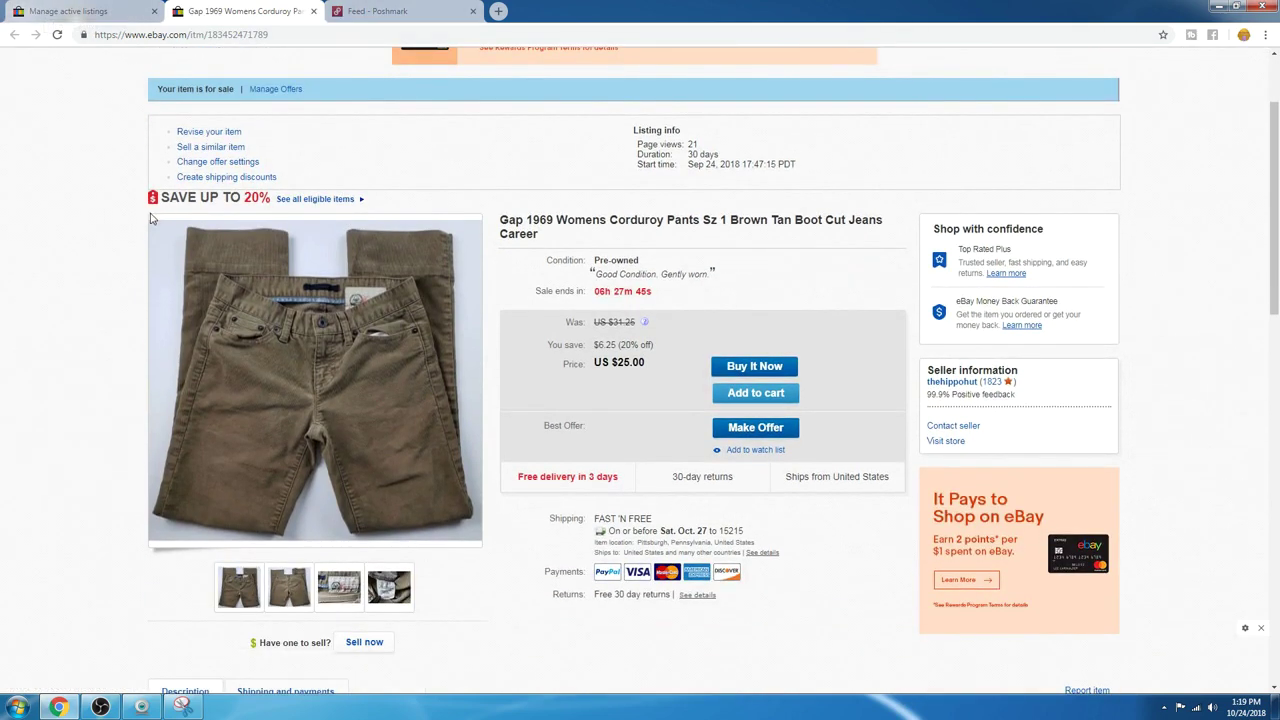
click(184, 704)
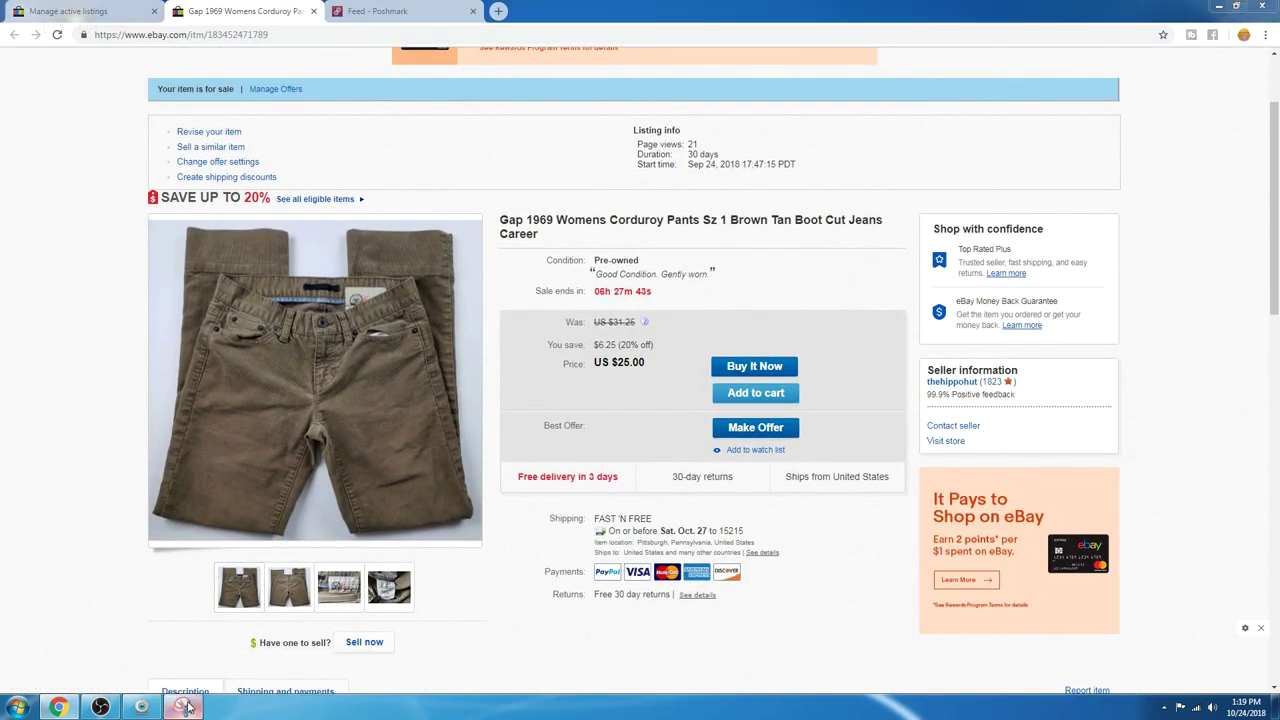
click(281, 113)
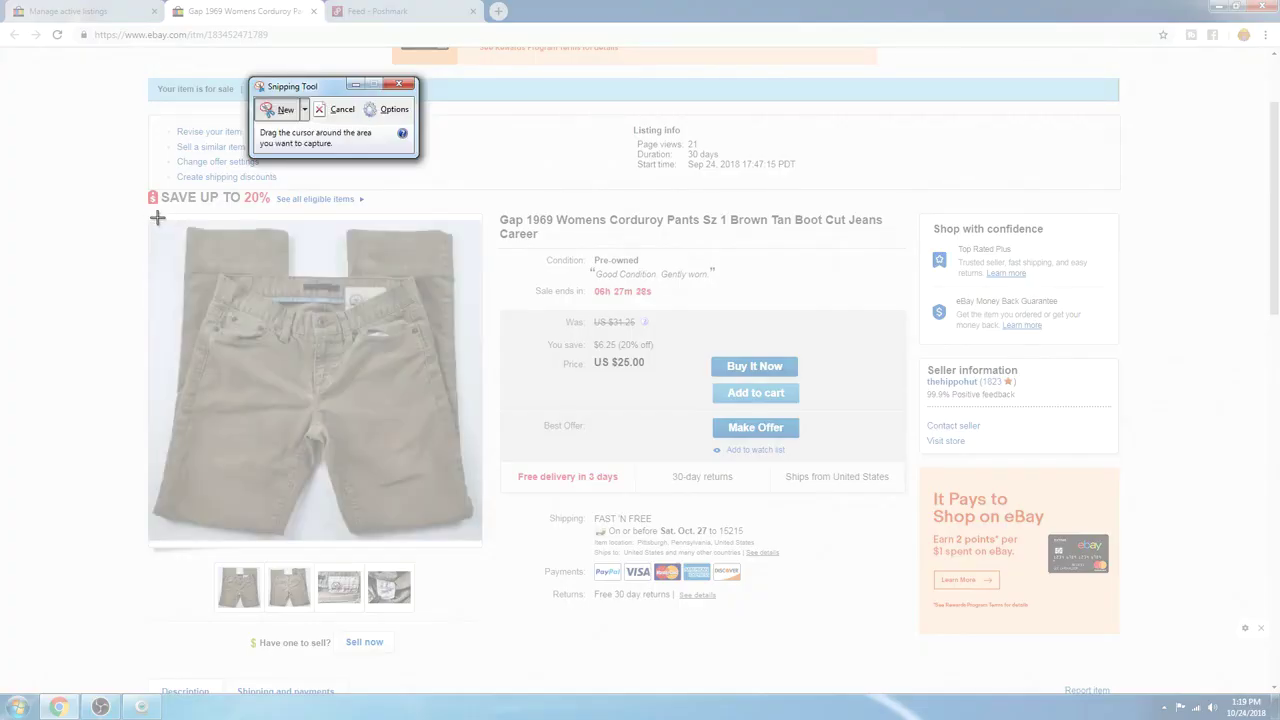
drag(151, 216, 479, 543)
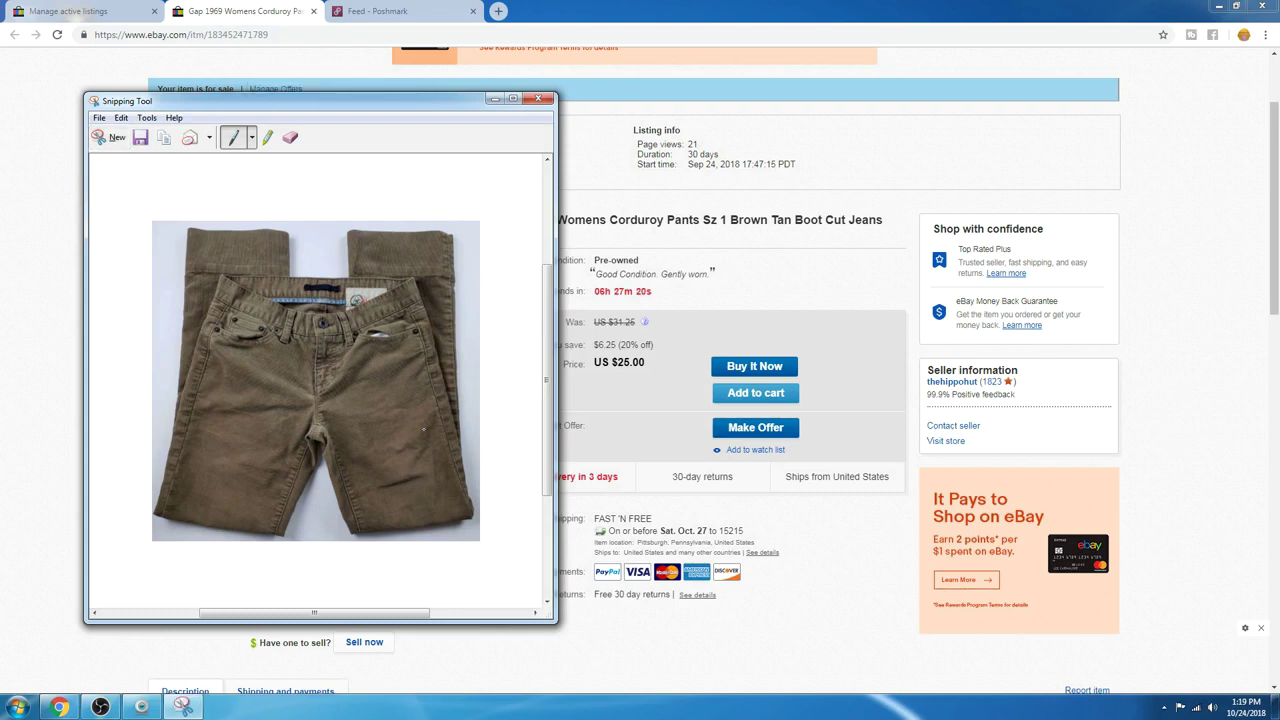
Step: Save the front-view snip as Capture in the Pics for Crossposting folder
click(99, 118)
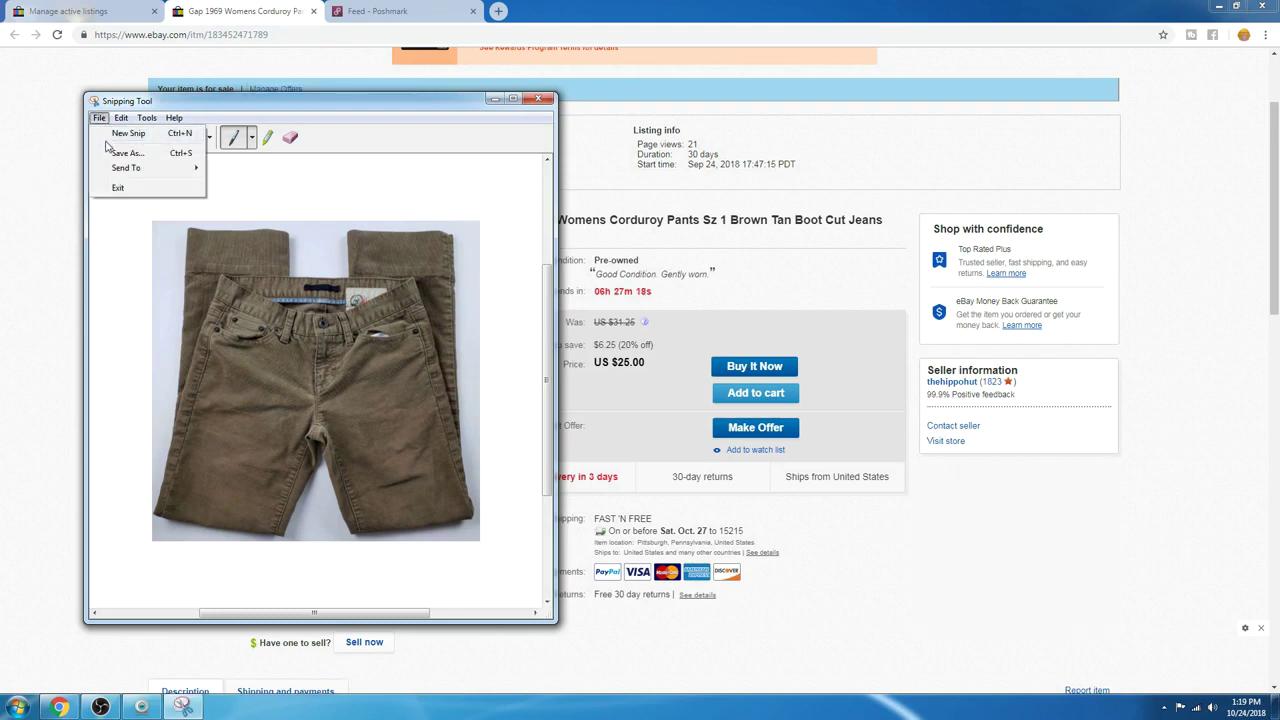
click(115, 153)
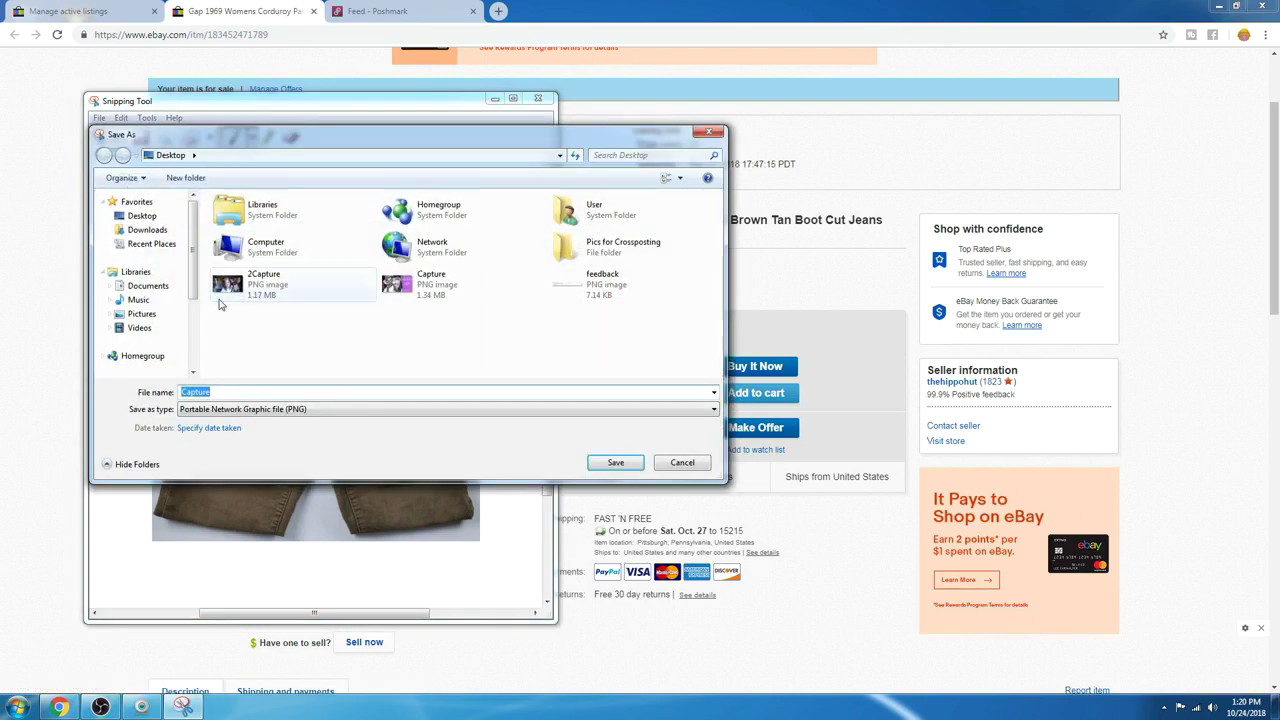
double_click(570, 248)
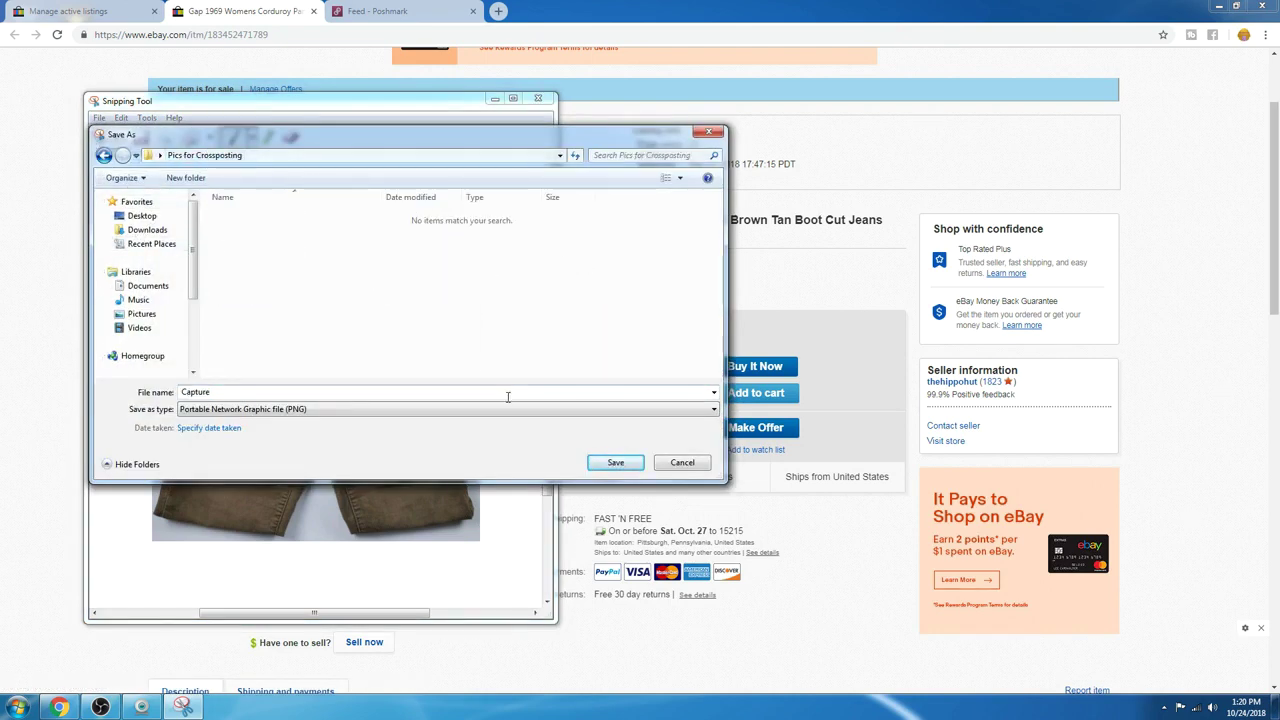
double_click(263, 391)
key(Return)
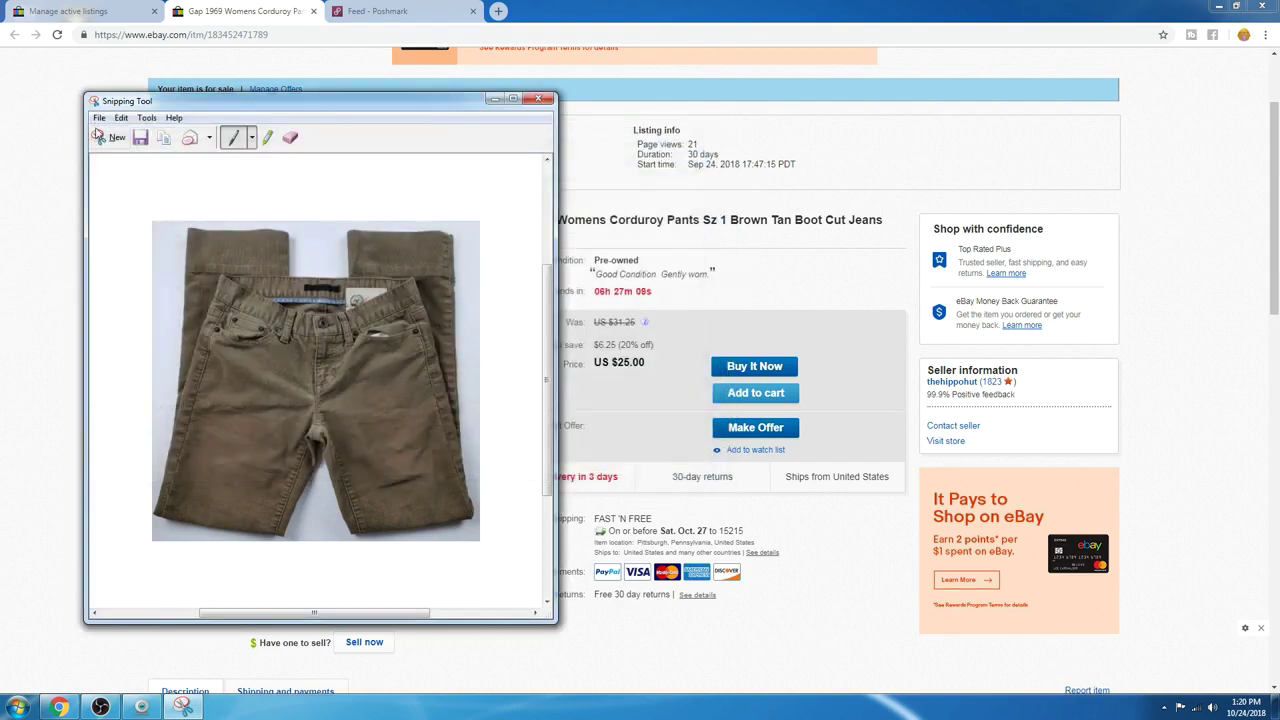
click(32, 155)
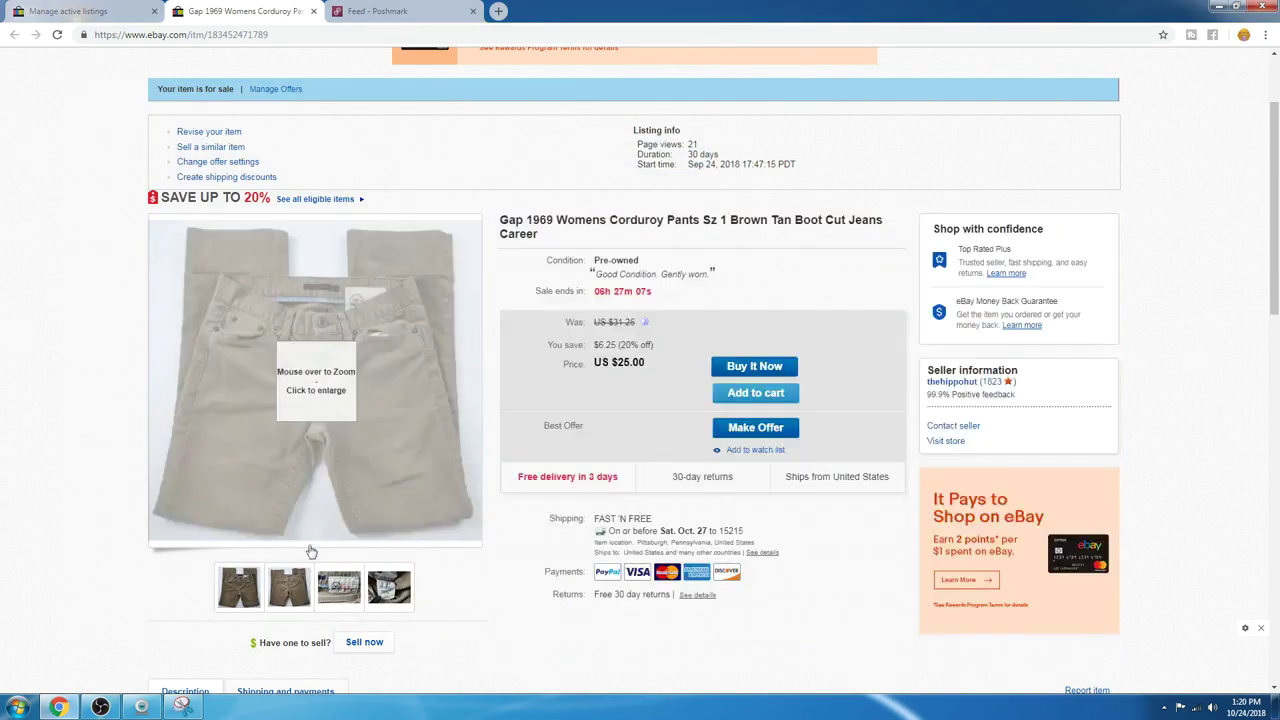
Step: Snip the back-view photo of the pants and save it as 'a'
click(289, 587)
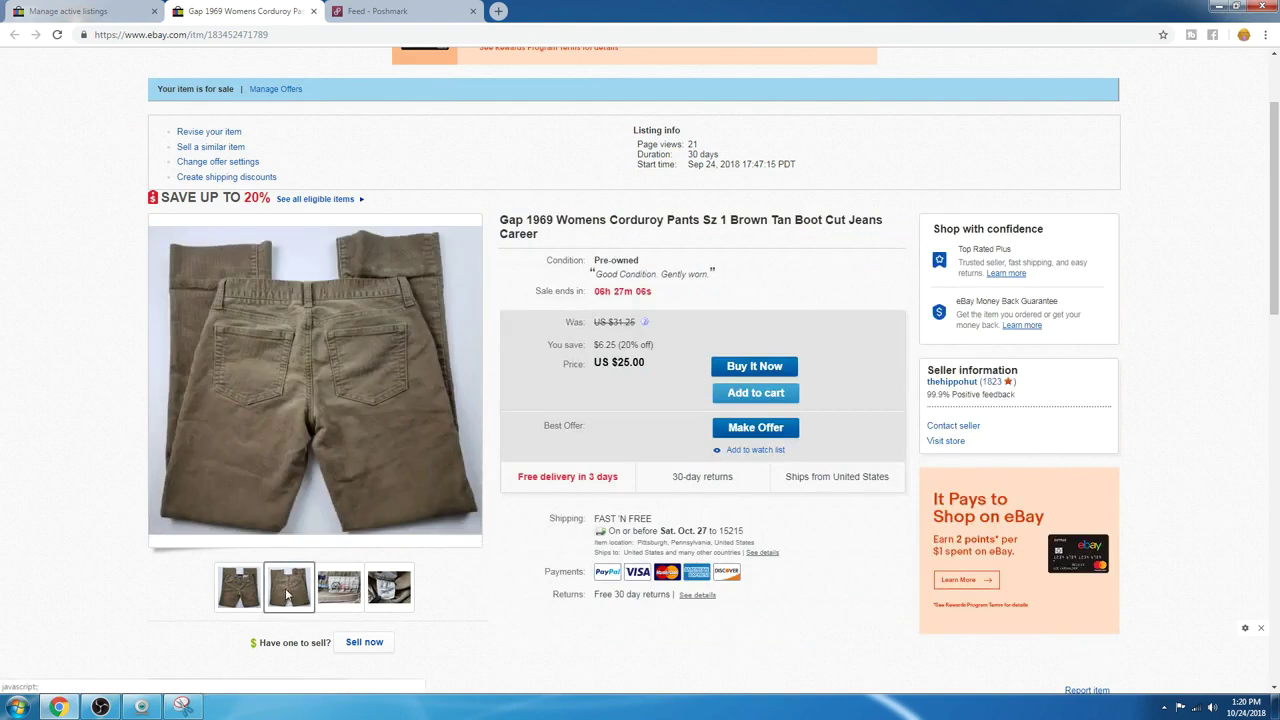
right_click(166, 680)
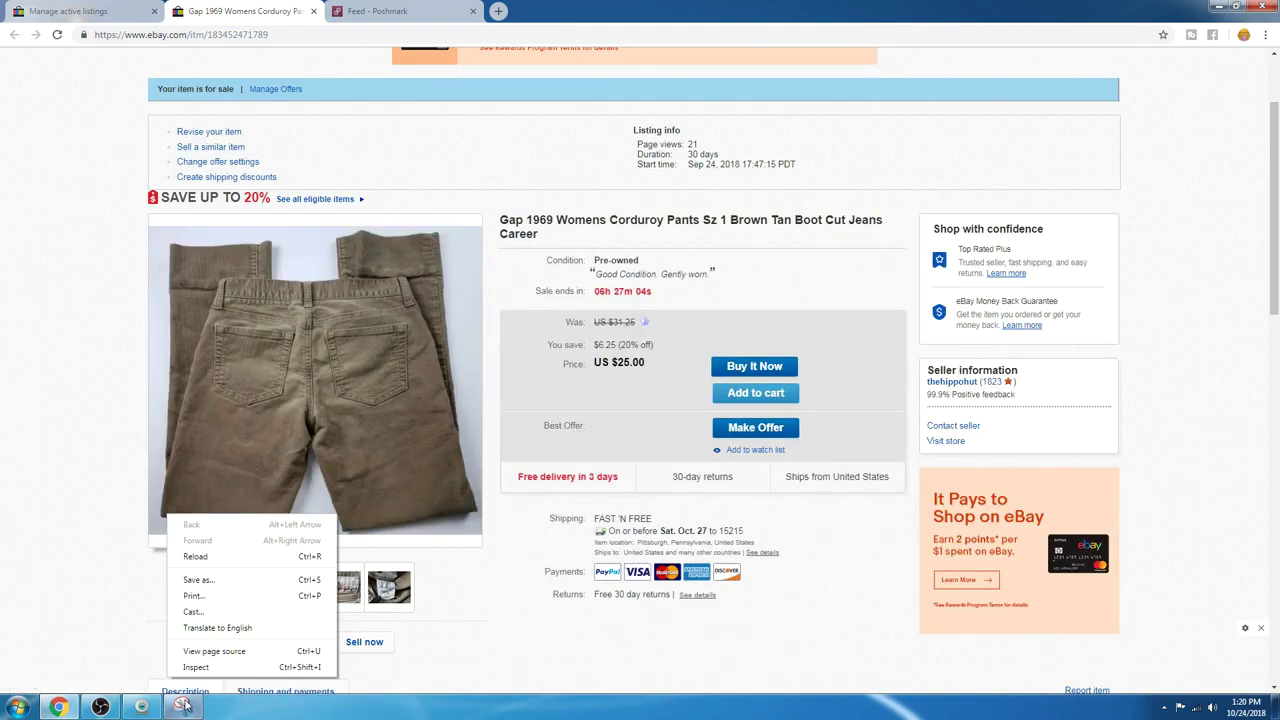
click(183, 706)
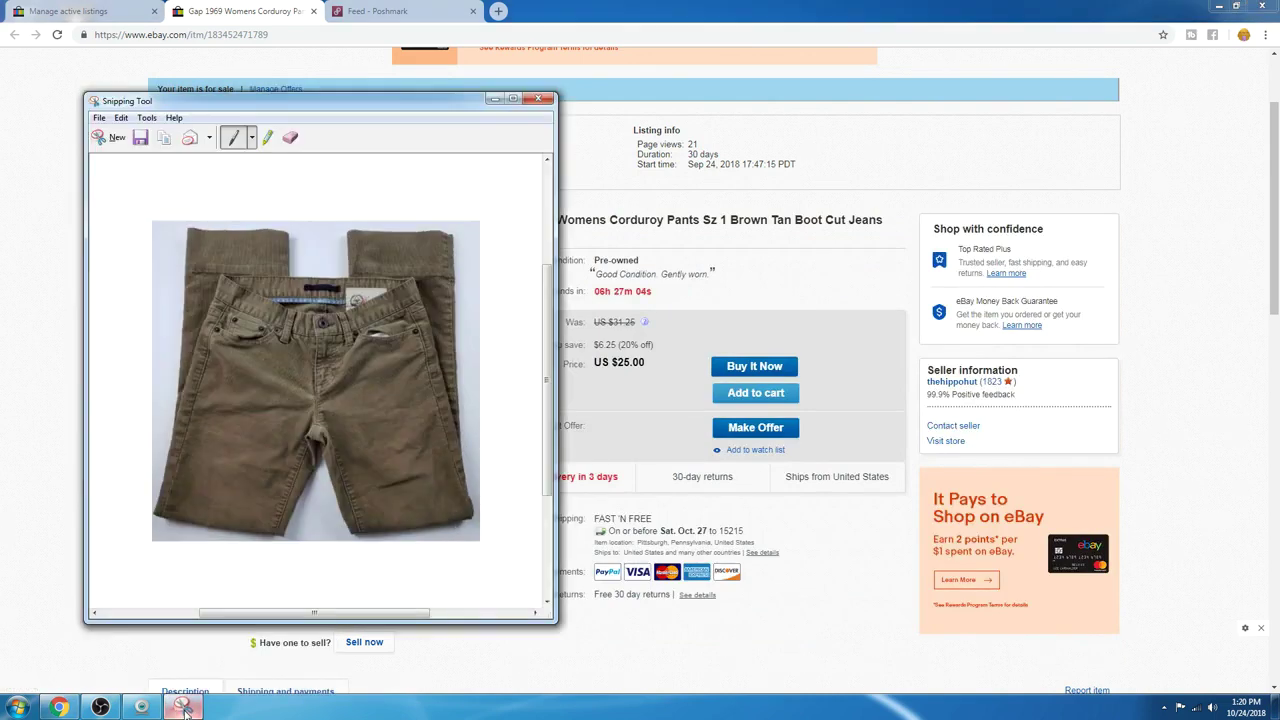
click(112, 137)
drag(152, 214, 481, 548)
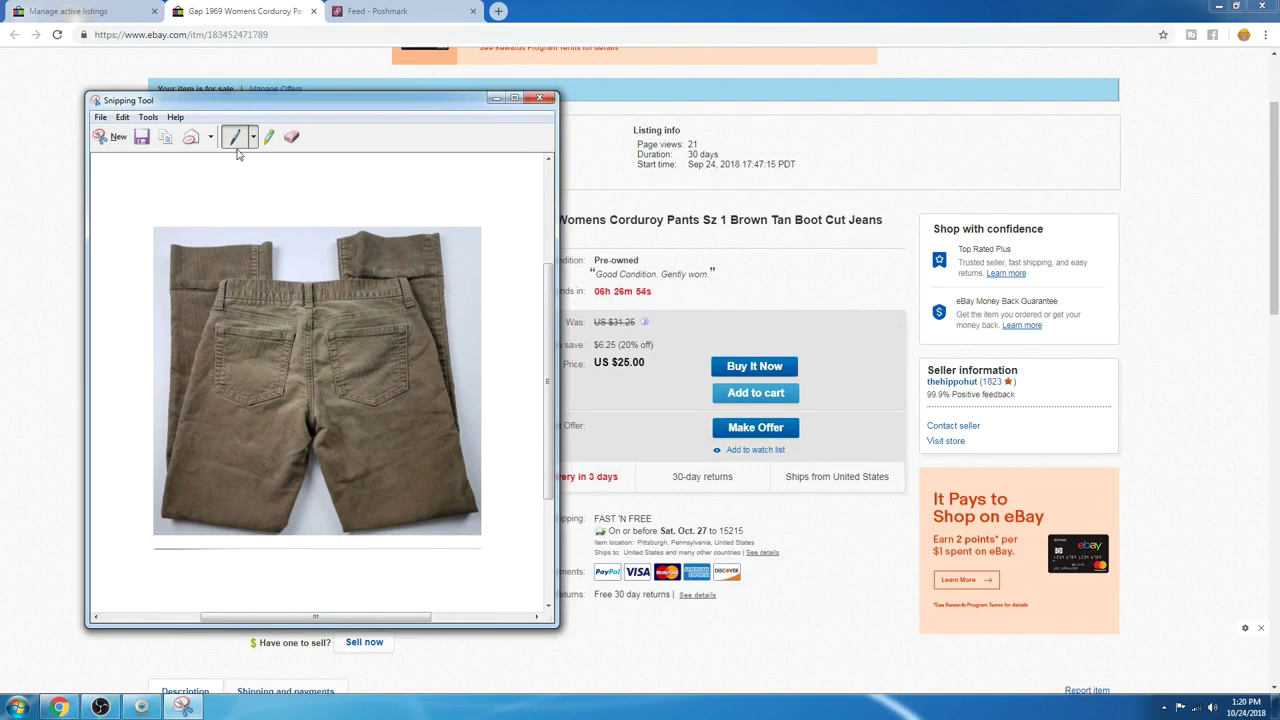
click(101, 117)
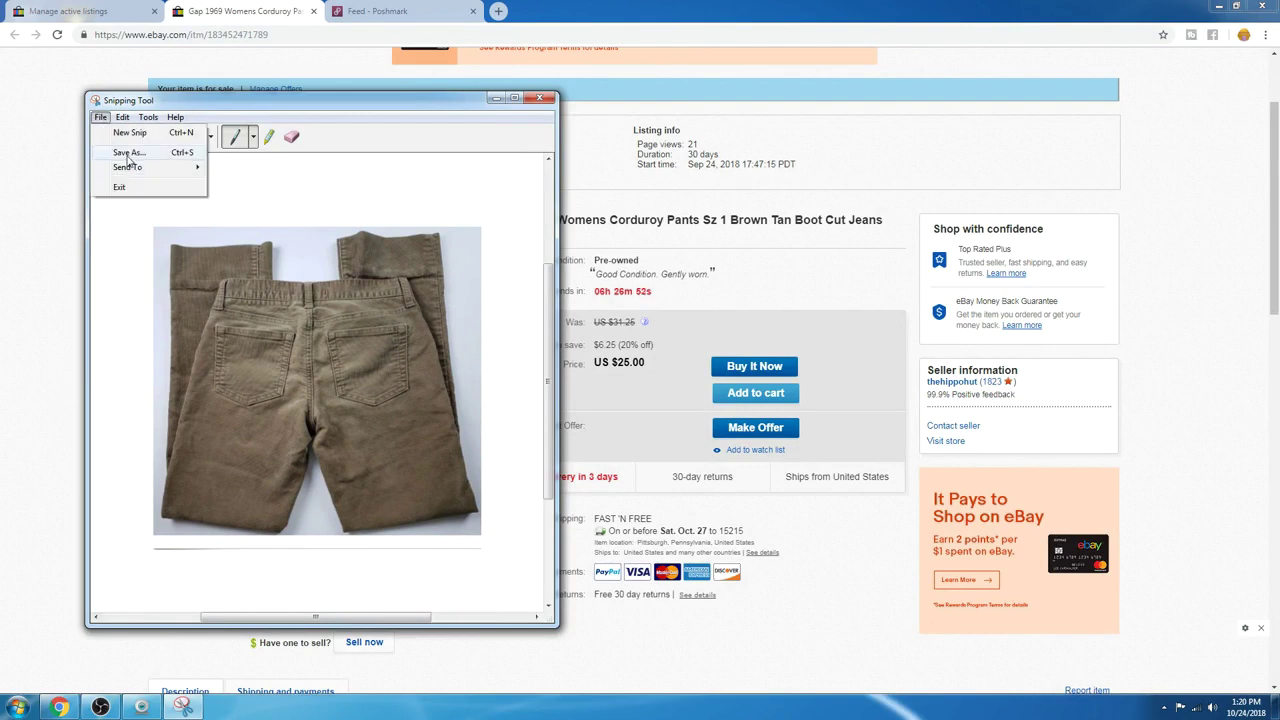
click(128, 152)
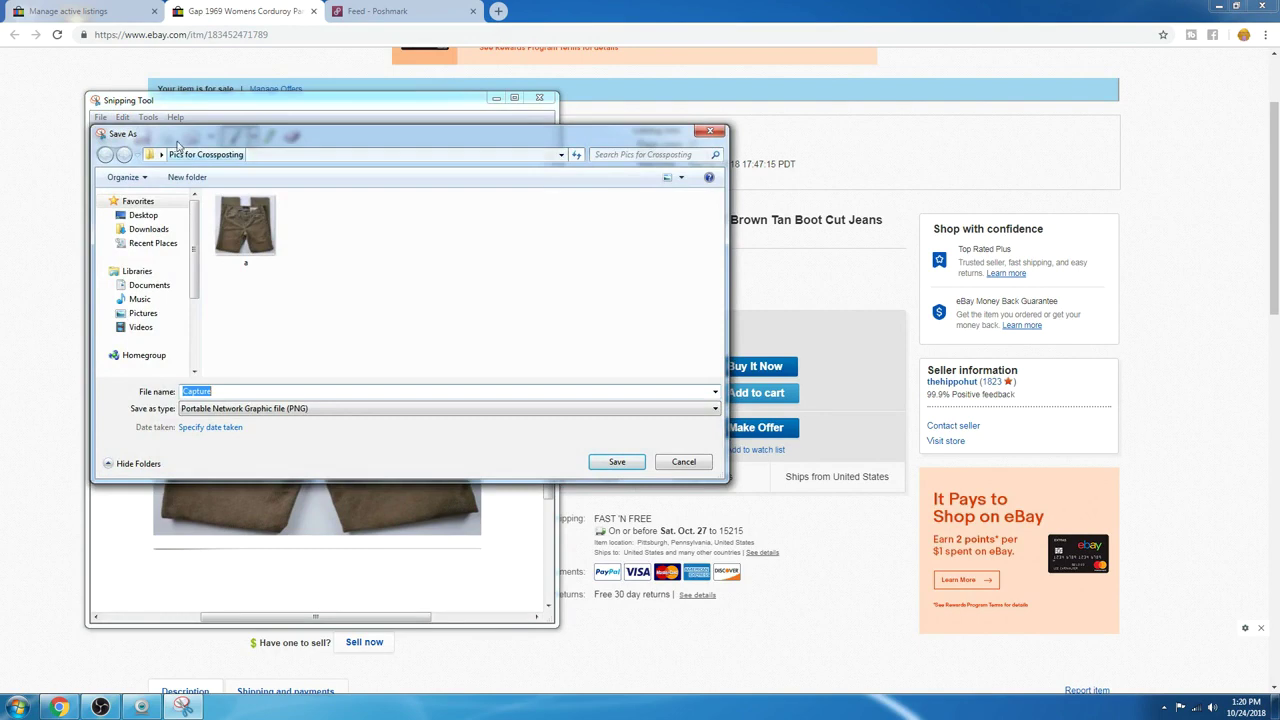
text(a1)
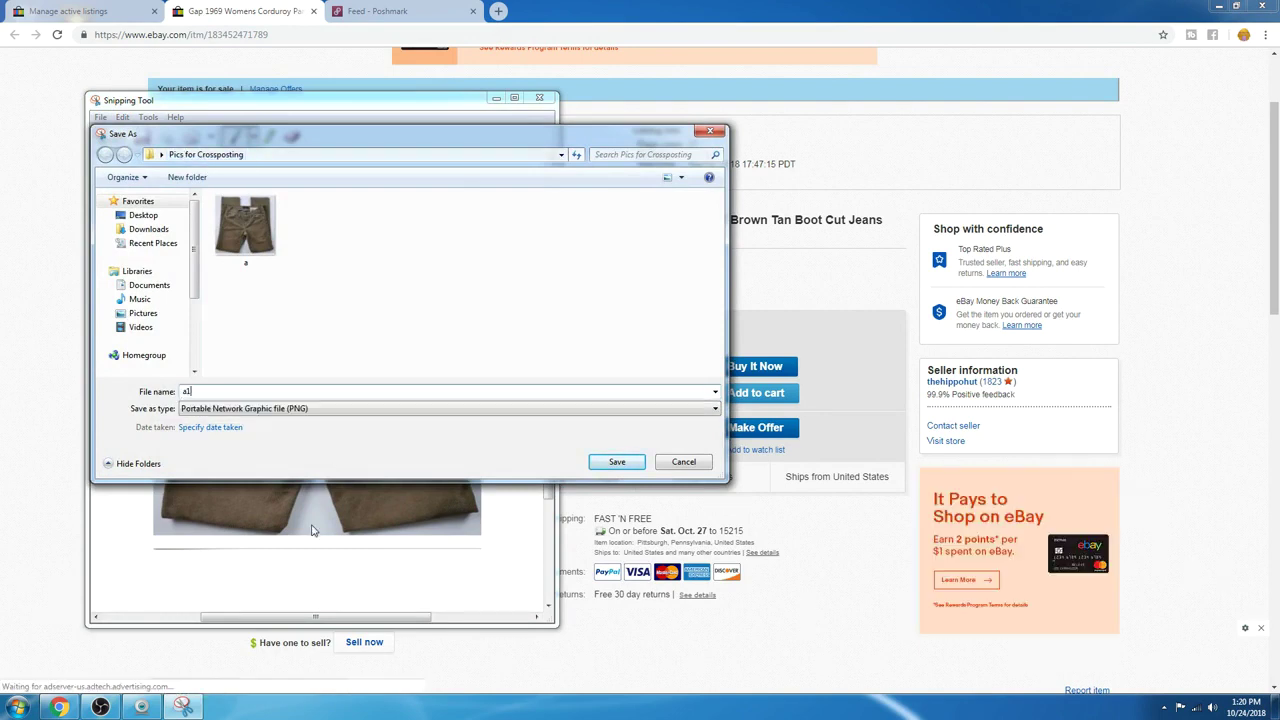
key(Return)
click(68, 528)
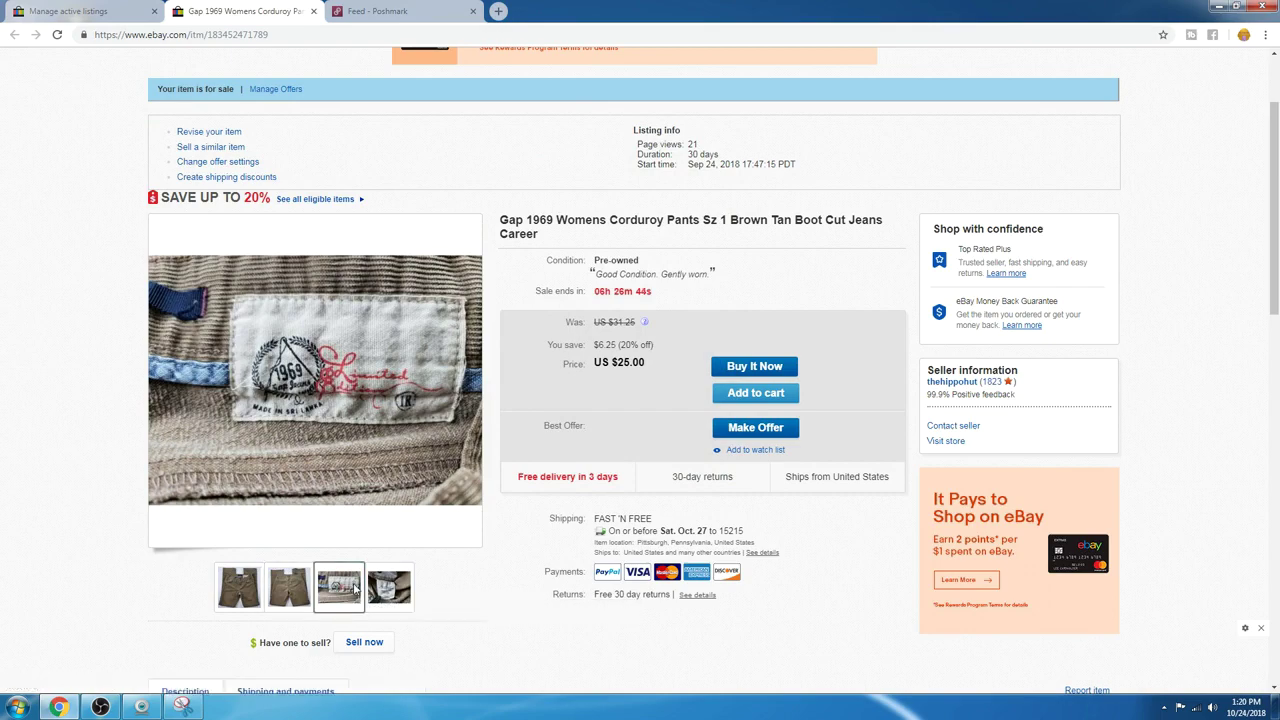
Step: Snip the brand label photo and save it as a2
click(181, 707)
click(110, 137)
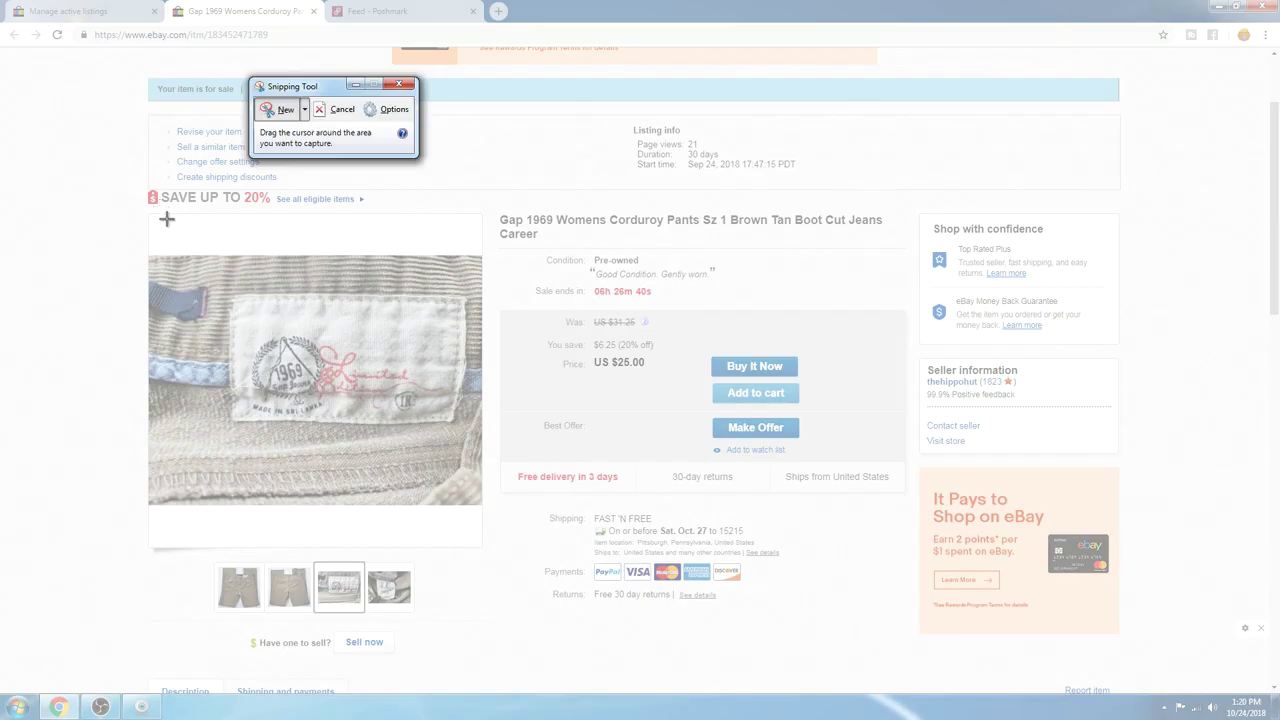
drag(154, 217, 486, 548)
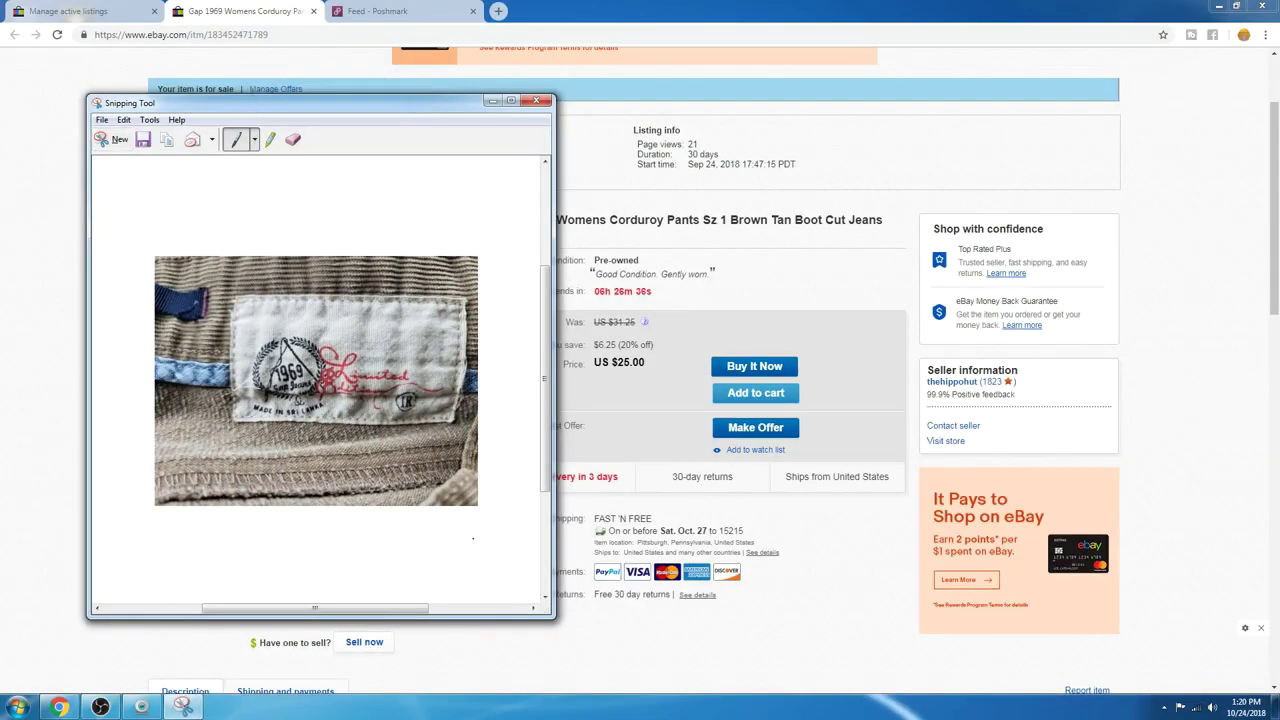
click(101, 120)
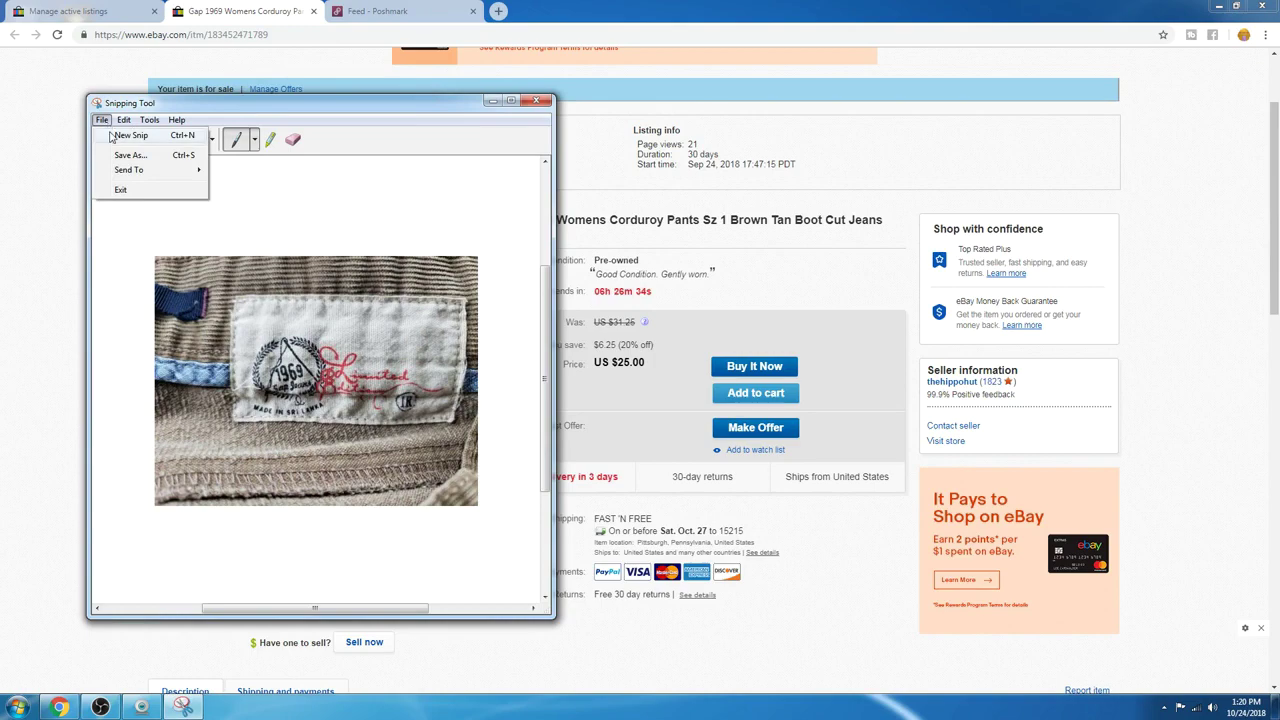
click(126, 156)
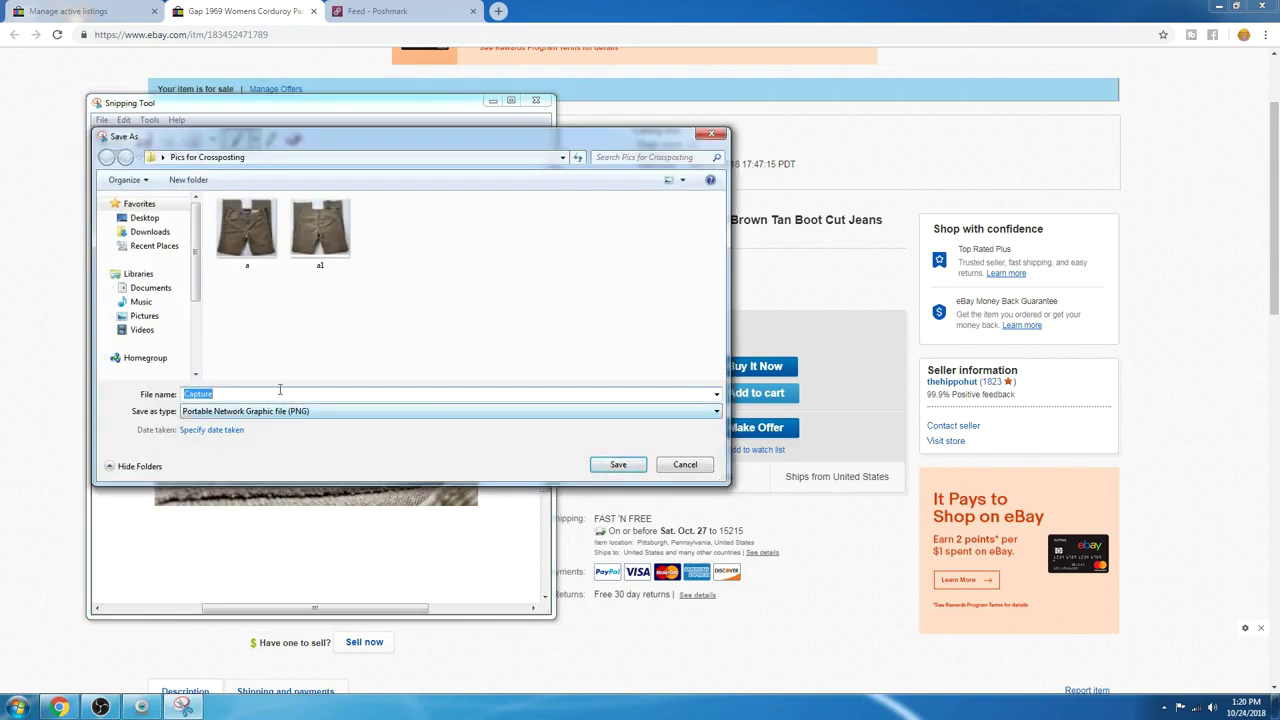
text(a2)
key(Return)
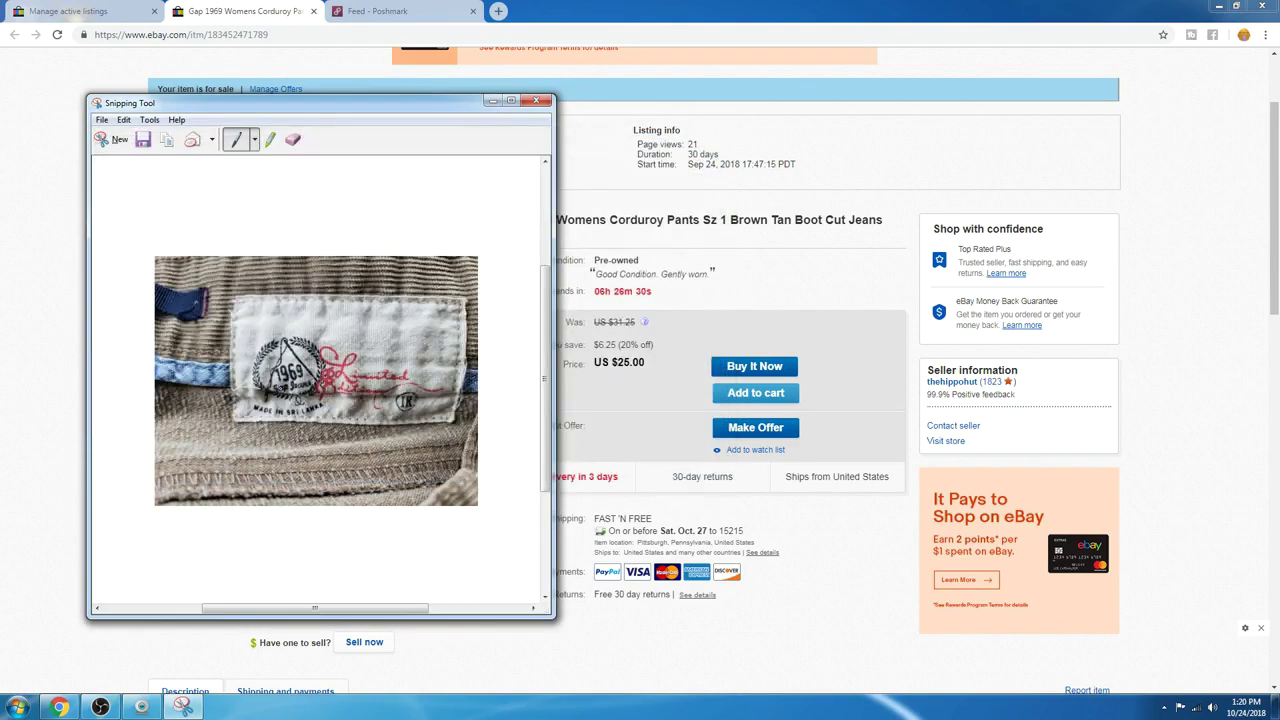
click(27, 183)
Step: Show the care tag photo, snip it and save it as a3
click(375, 582)
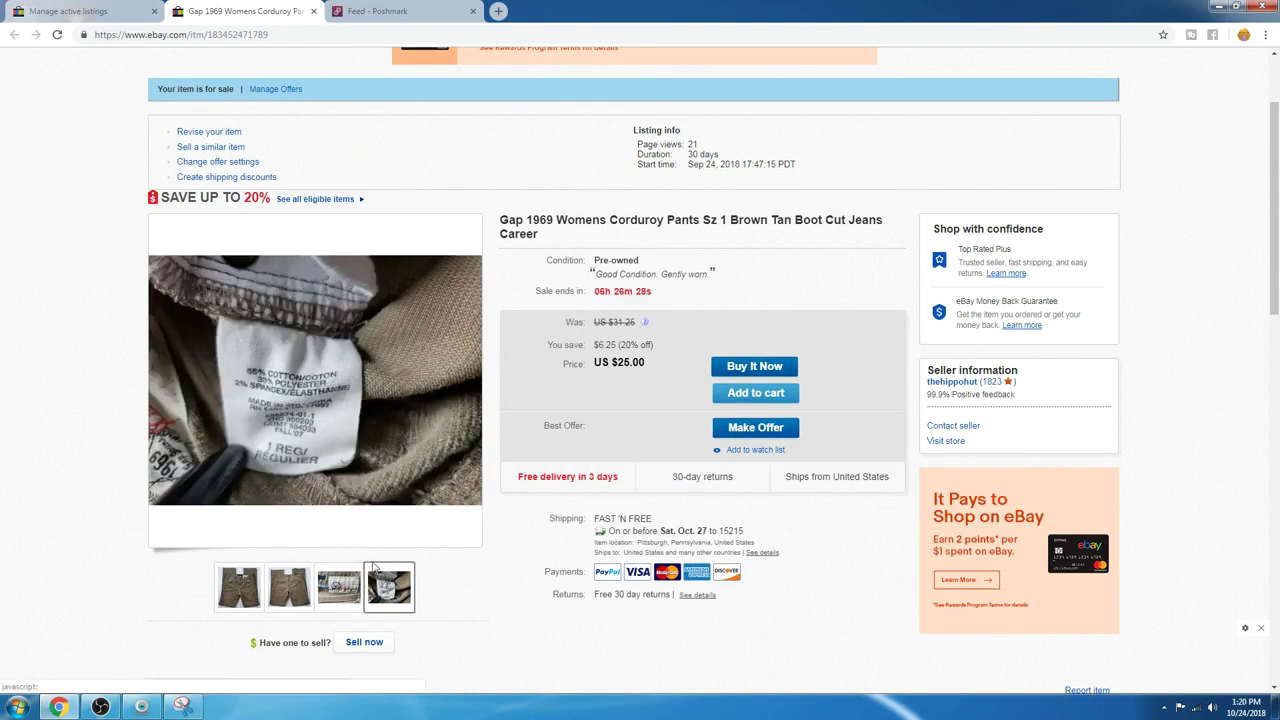
click(181, 707)
click(112, 140)
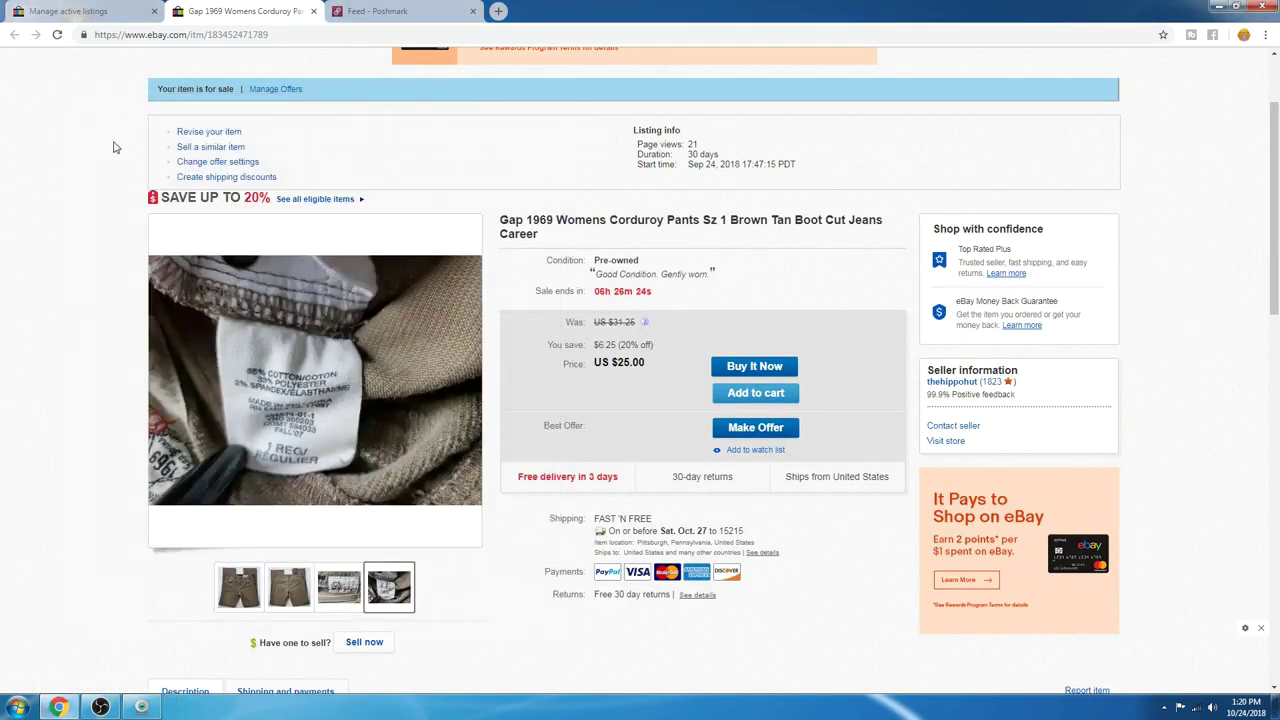
drag(152, 214, 481, 545)
key(ctrl+s)
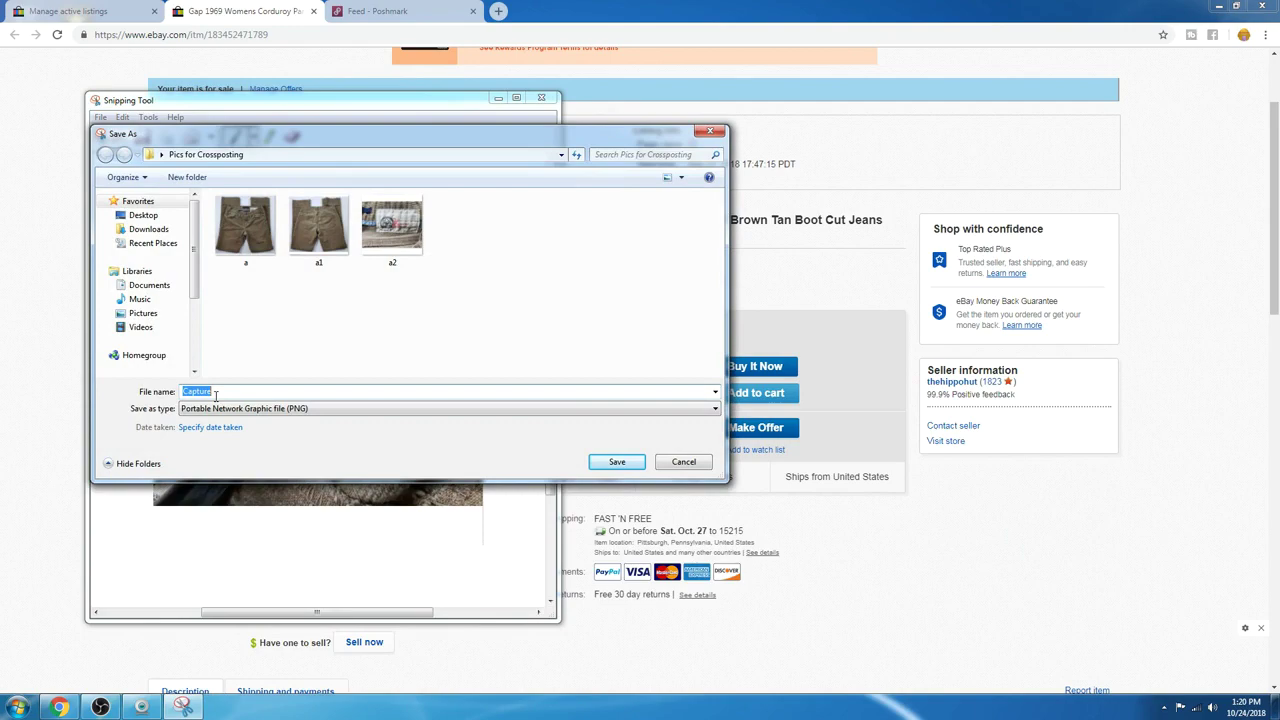
text(a3)
key(Return)
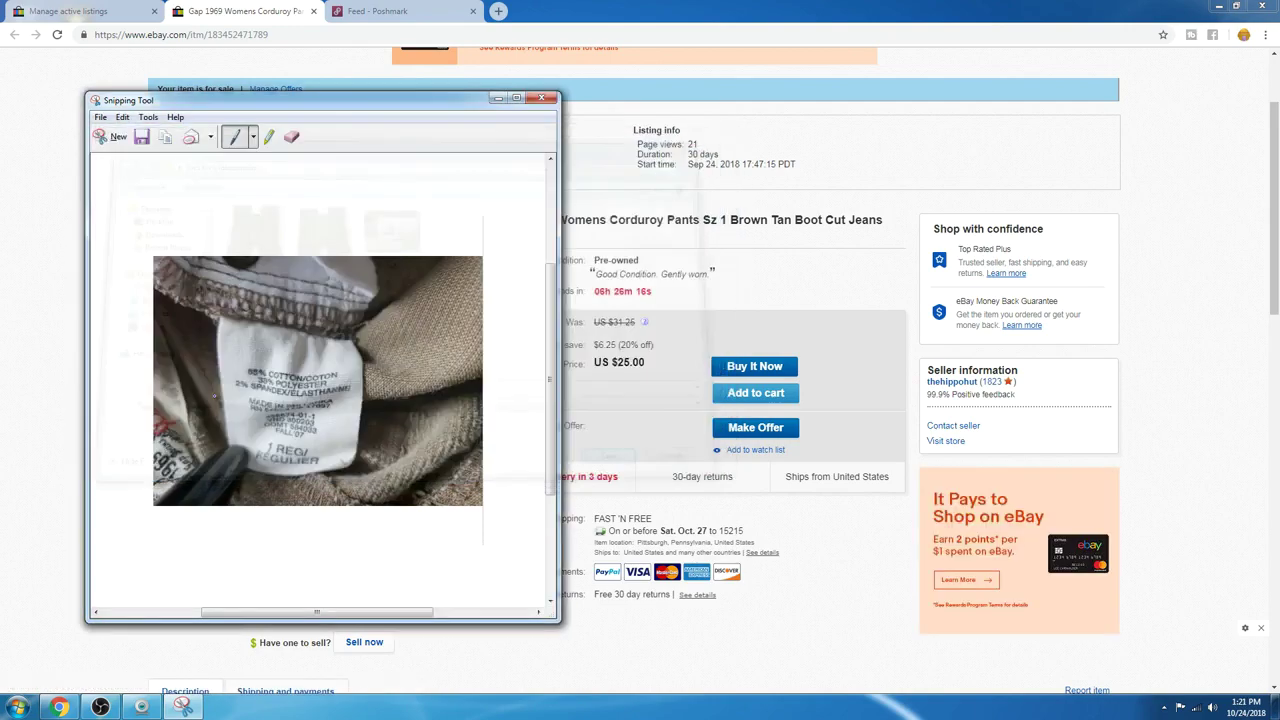
click(15, 284)
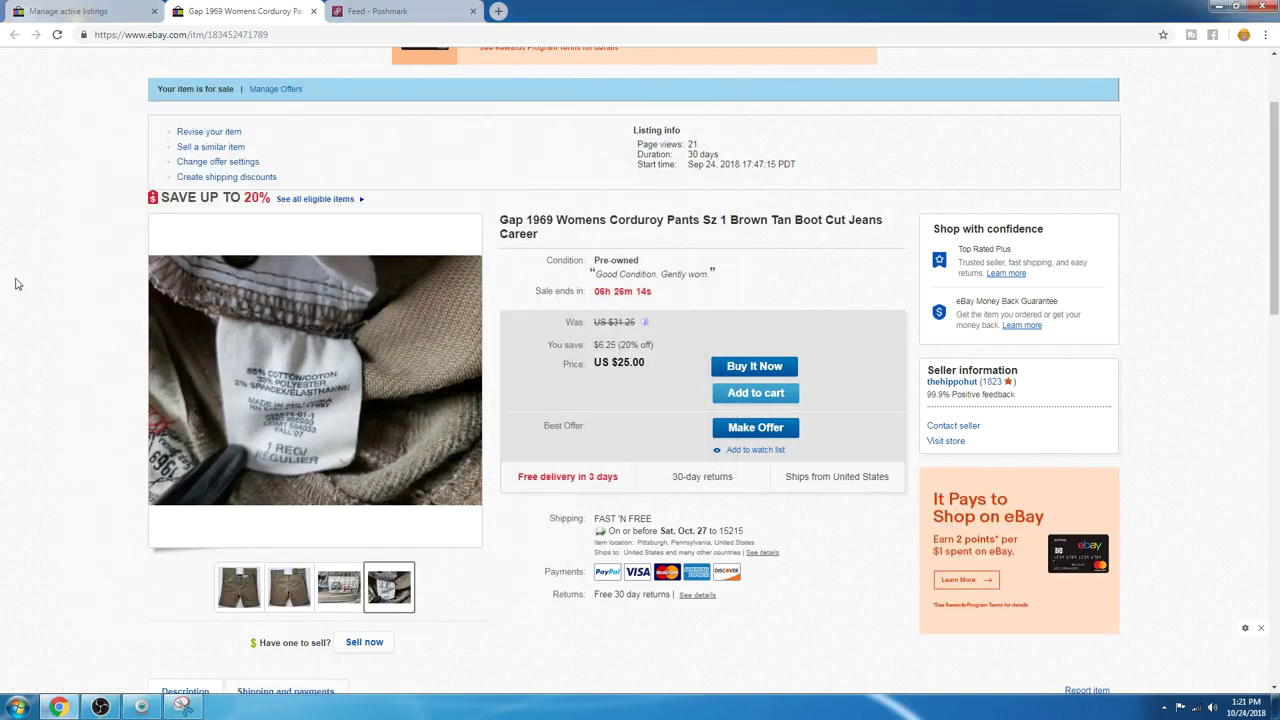
Step: Copy the Gap corduroy pants title from eBay and start a new Poshmark listing
drag(538, 236, 501, 217)
right_click(514, 225)
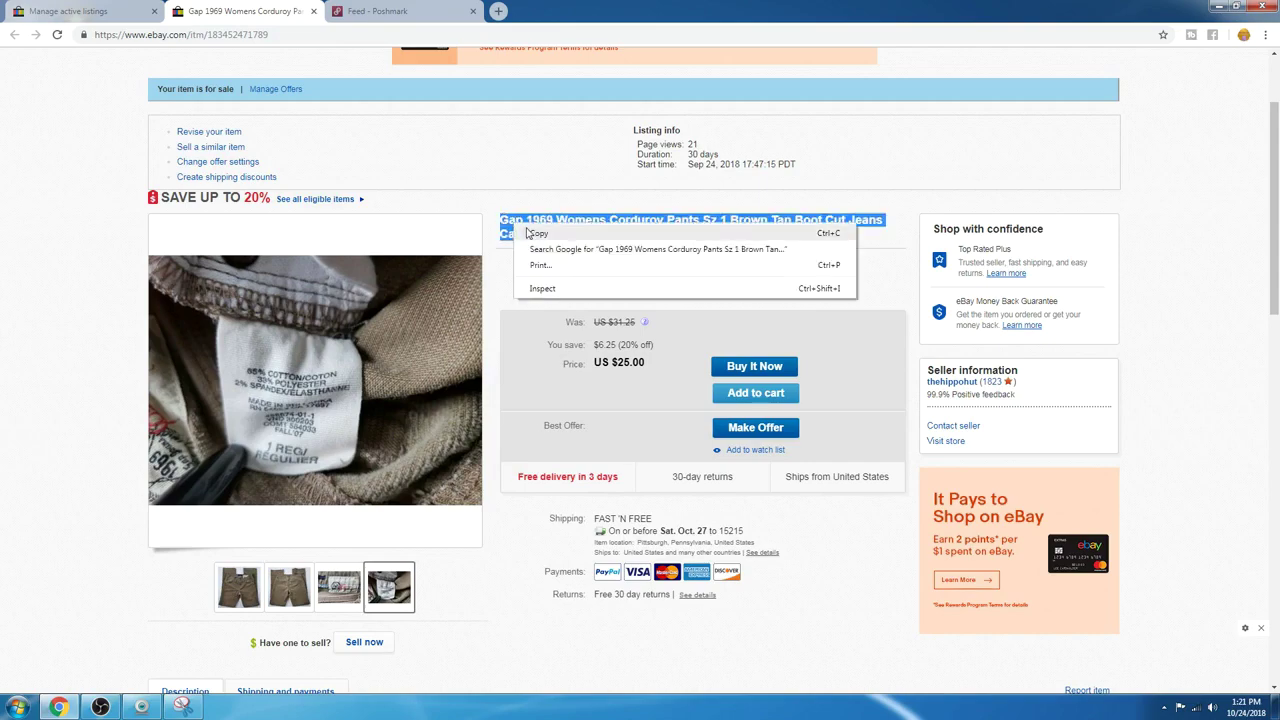
click(529, 233)
click(346, 11)
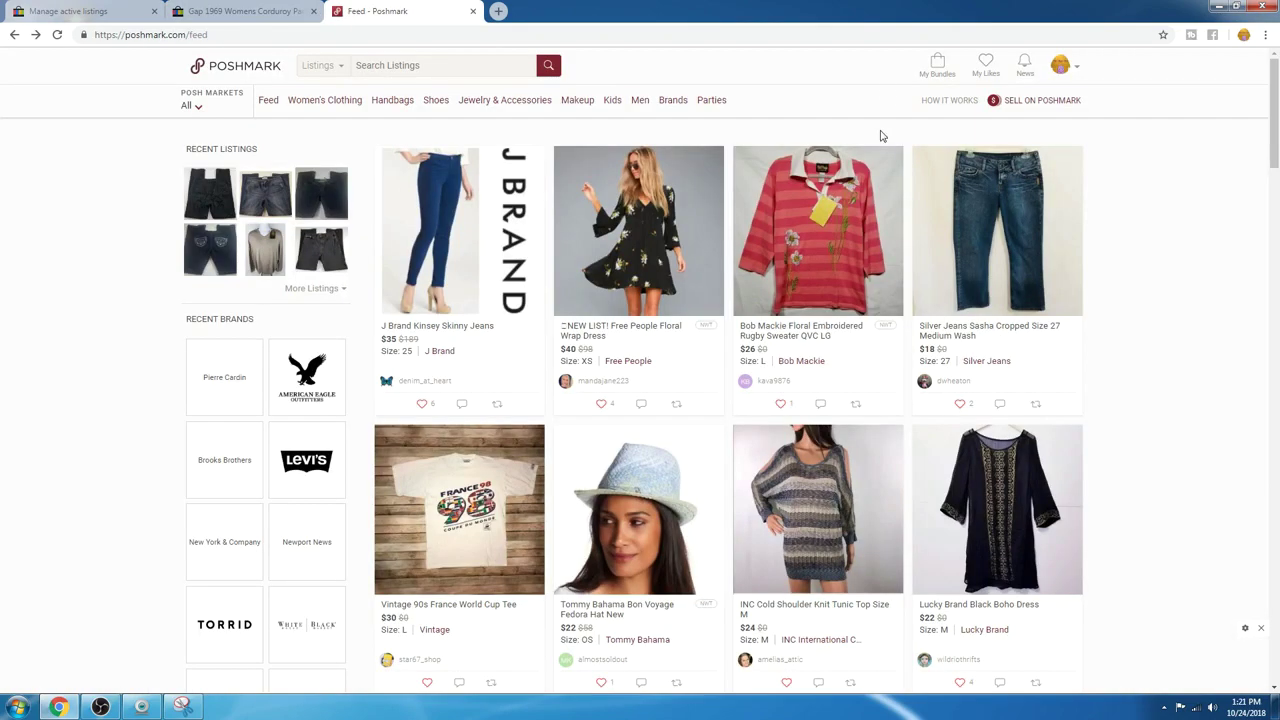
click(1012, 104)
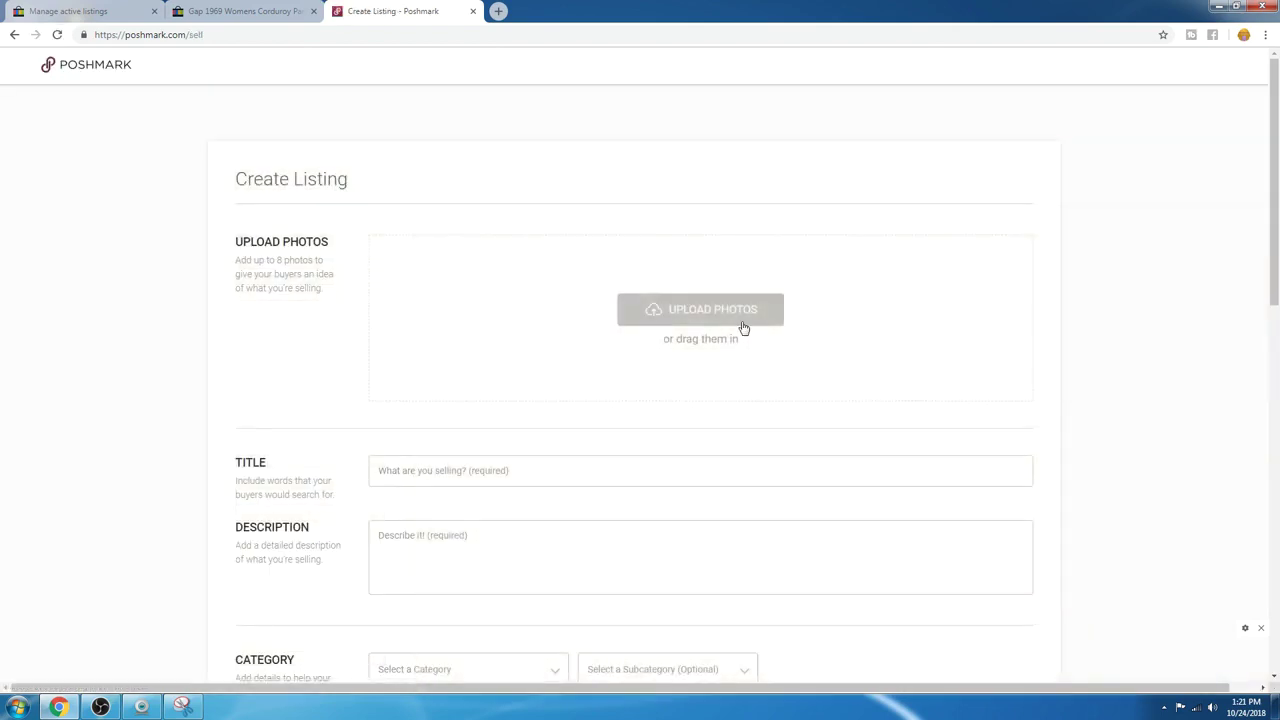
Step: Upload photos a through a3 from Pics for Crossposting, keeping the front view as covershot
click(742, 324)
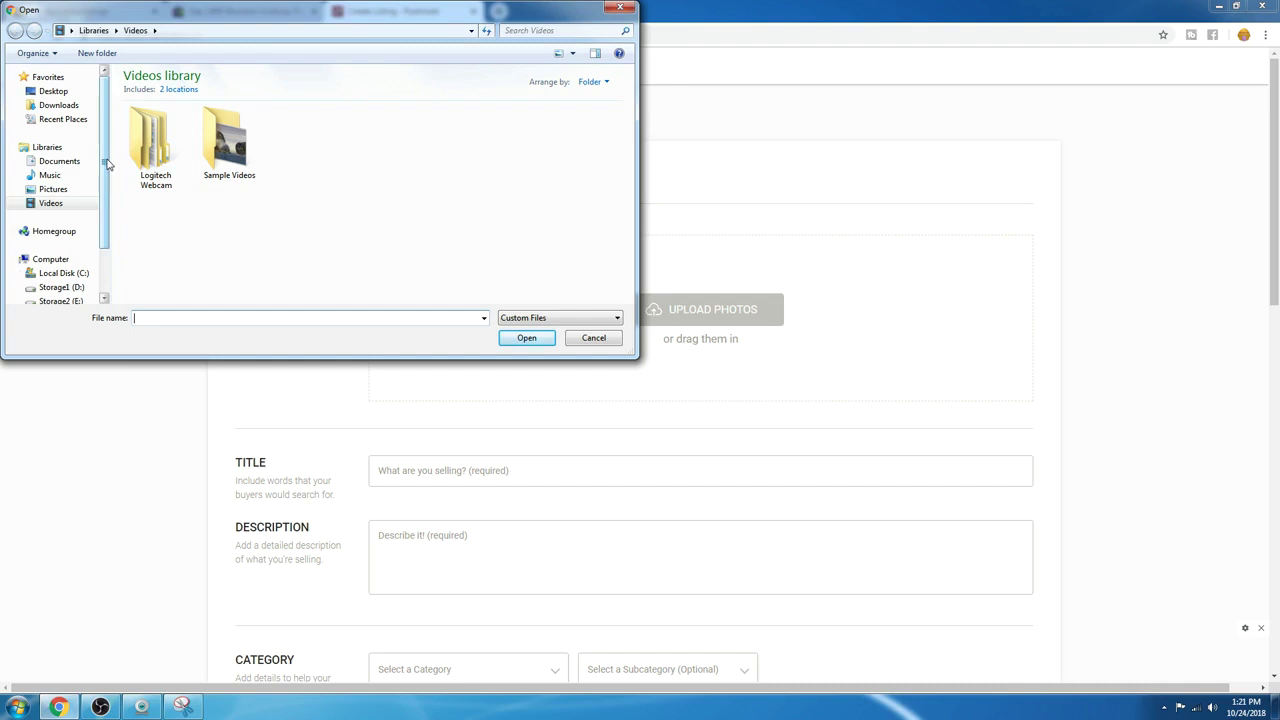
click(58, 93)
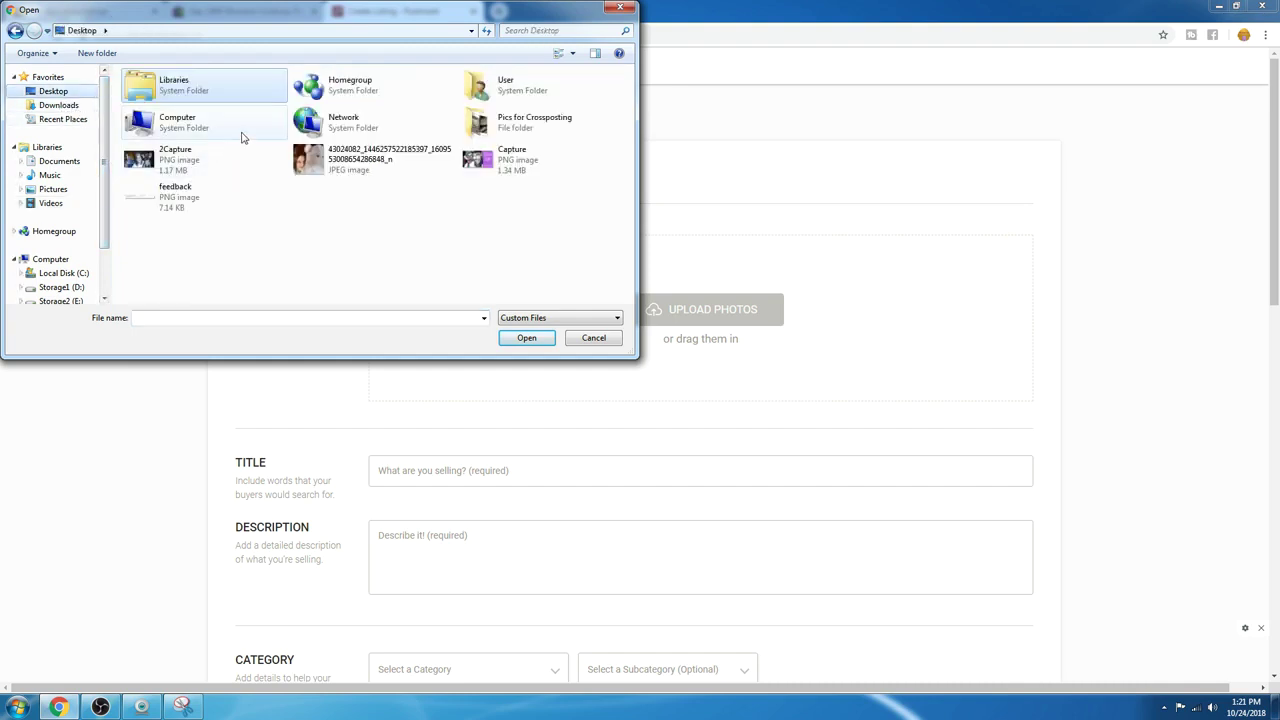
double_click(504, 127)
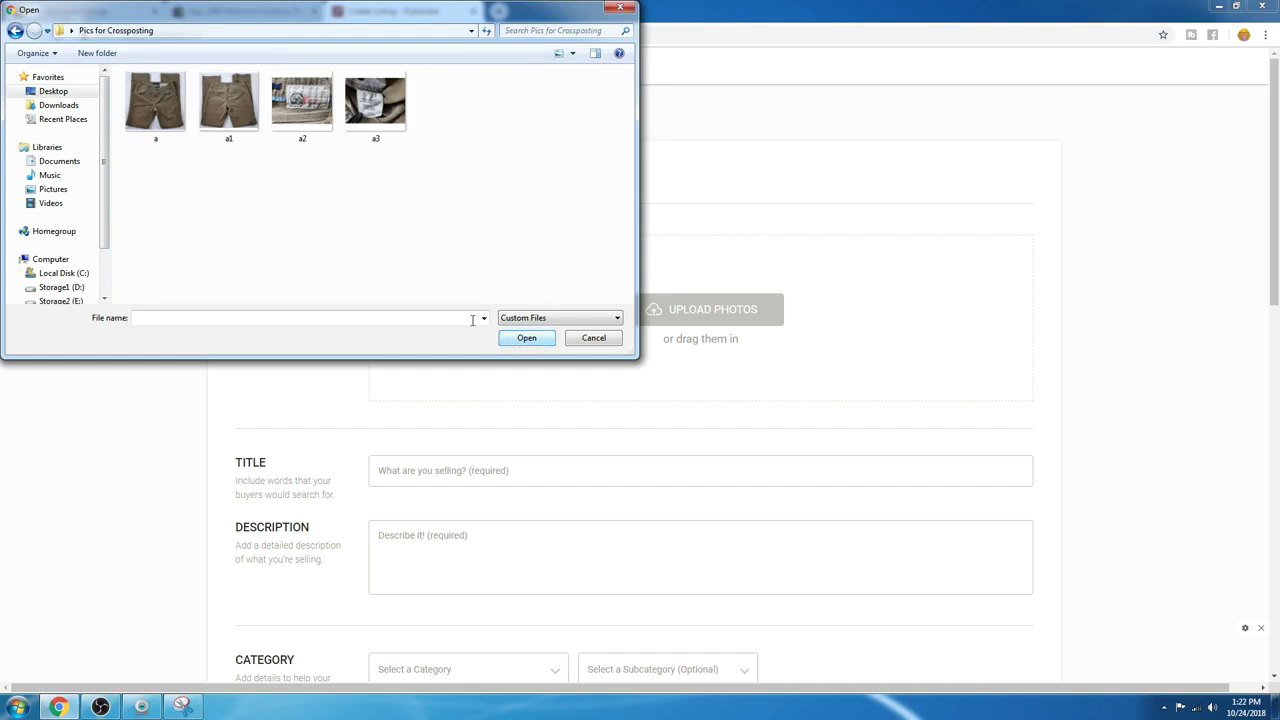
click(155, 118)
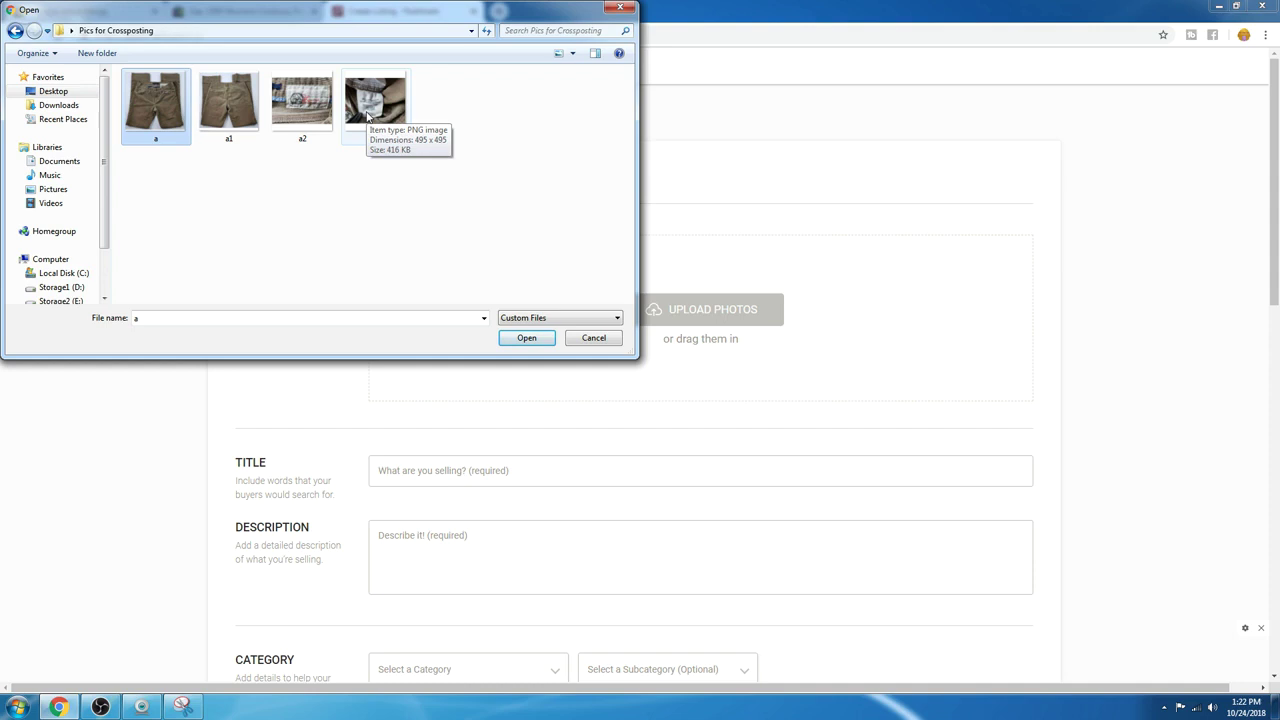
shift+click(368, 116)
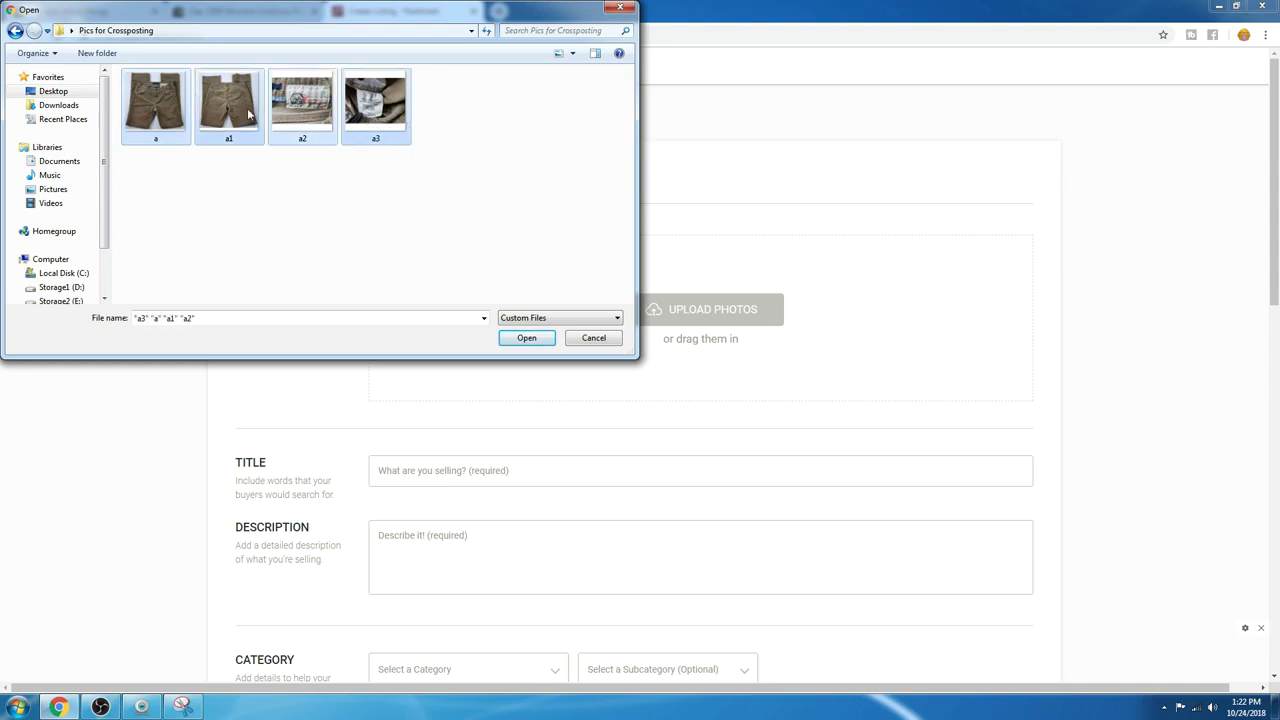
click(527, 337)
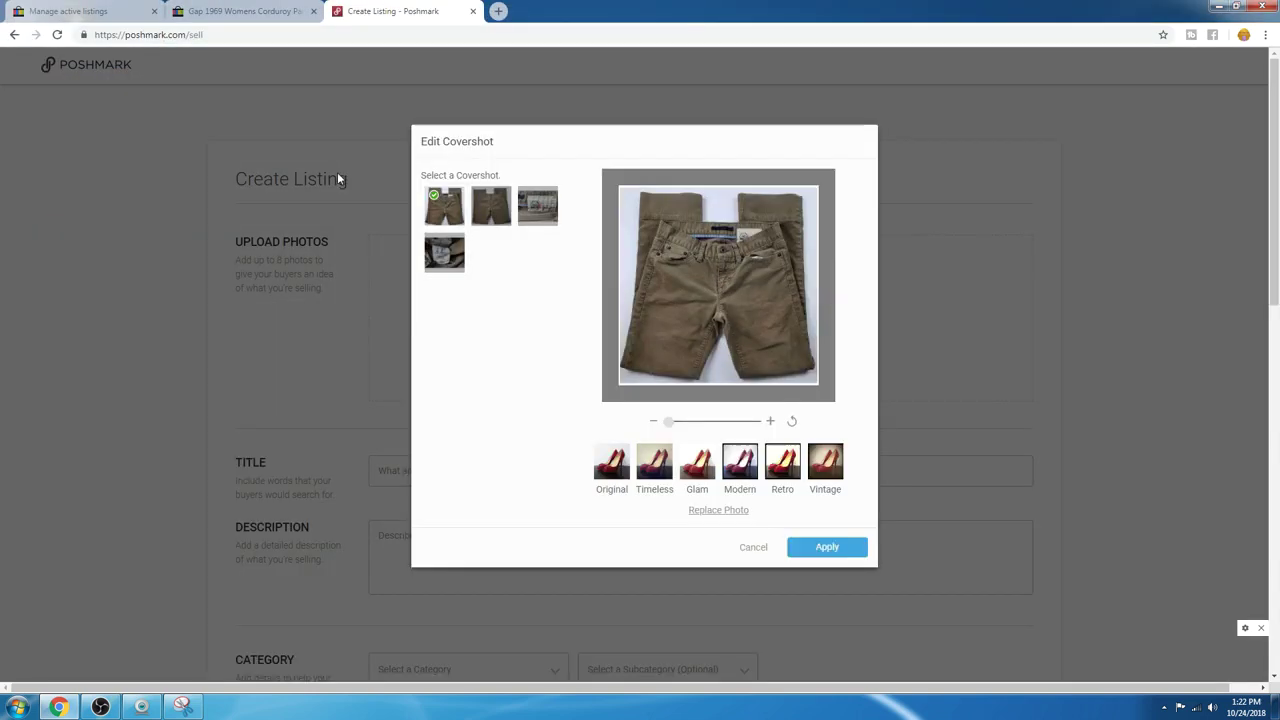
click(808, 554)
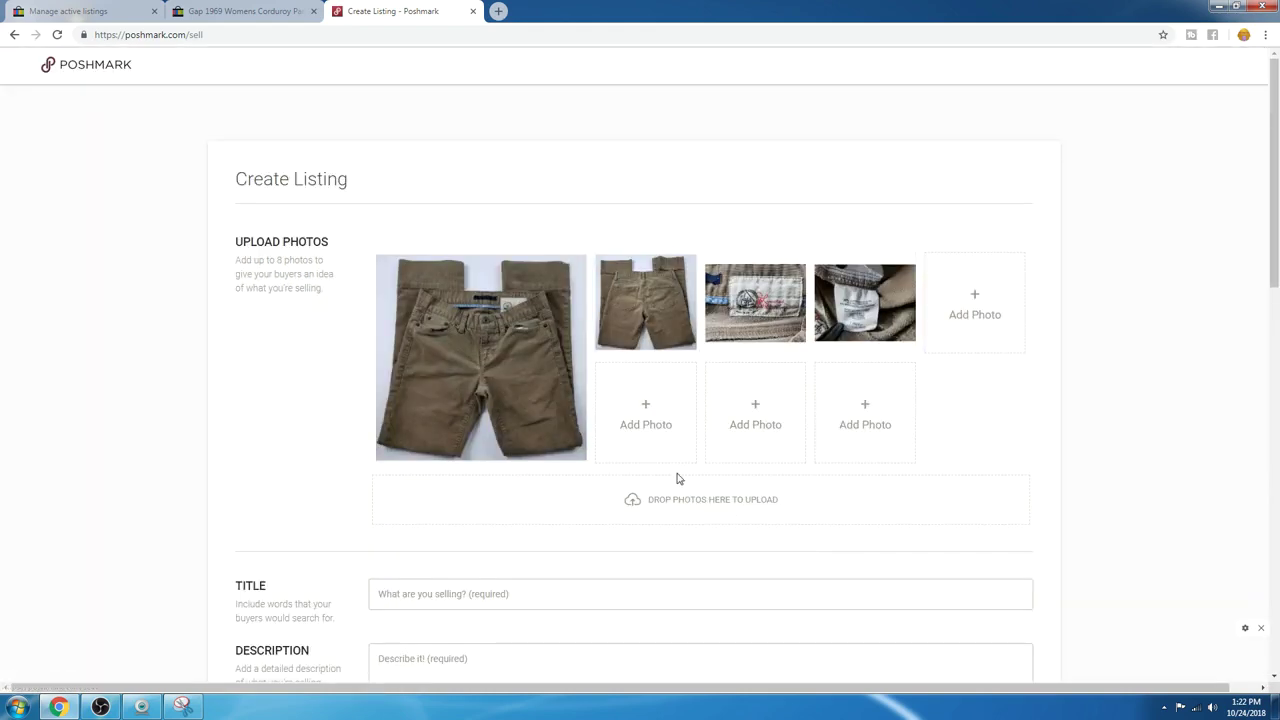
scroll(677, 478, down, 2)
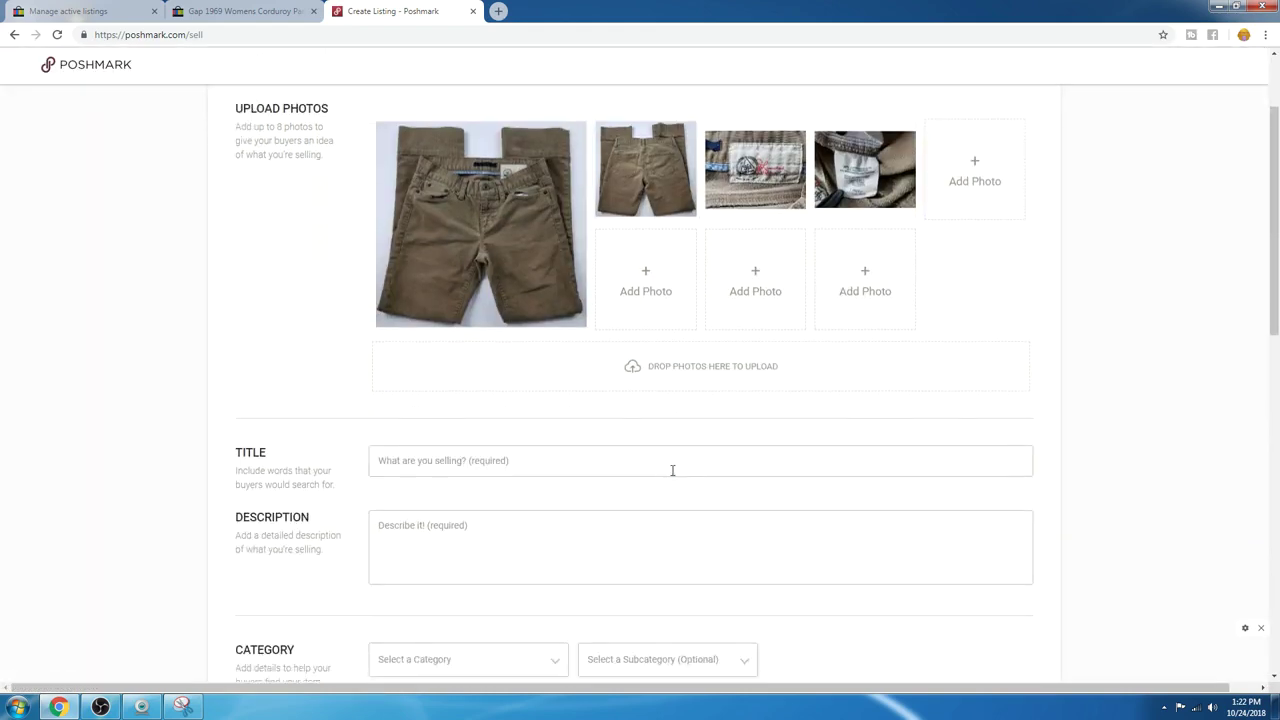
mouse_move(509, 219)
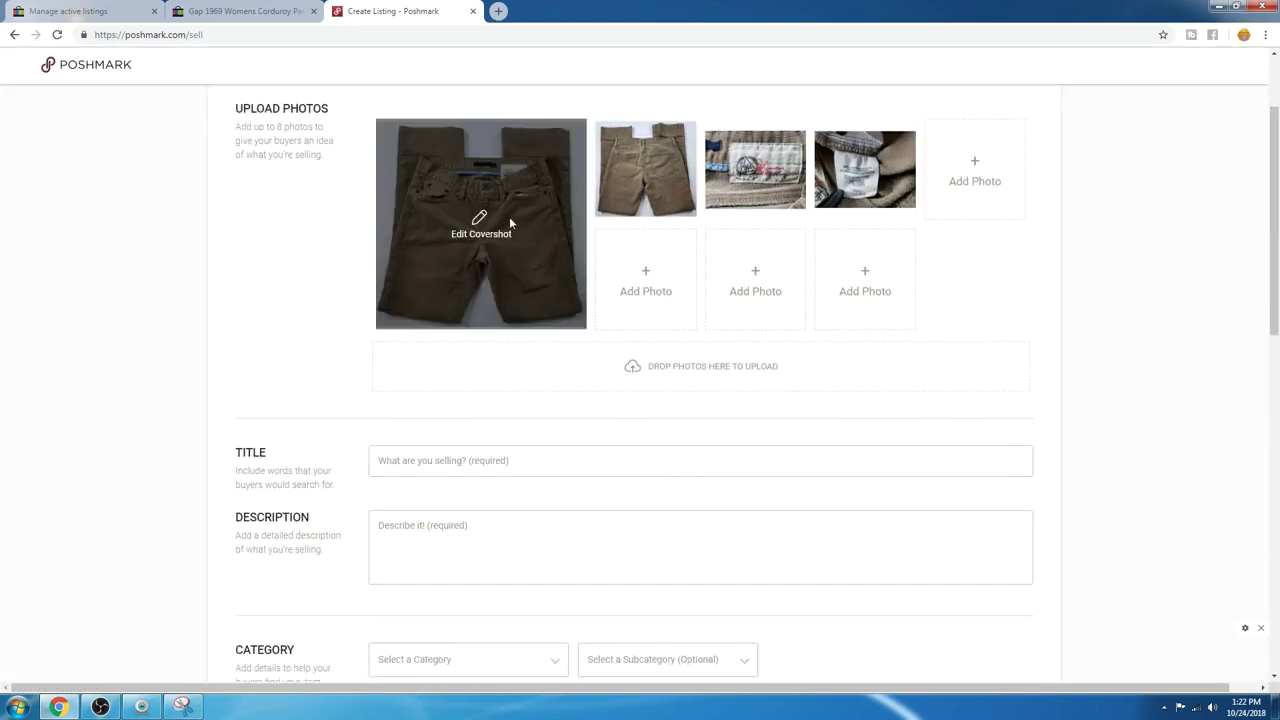
scroll(498, 267, down, 2)
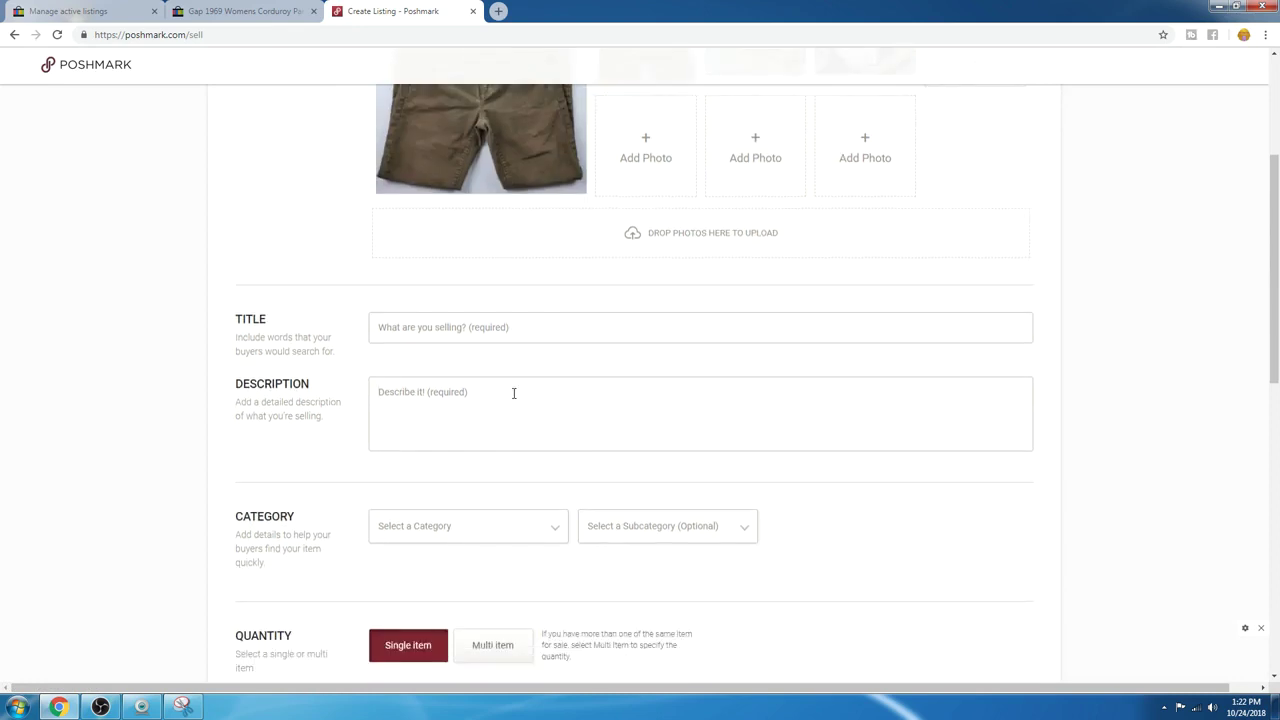
Step: Paste the copied eBay title into Description and begin the title with 'Gap'
right_click(513, 393)
click(546, 477)
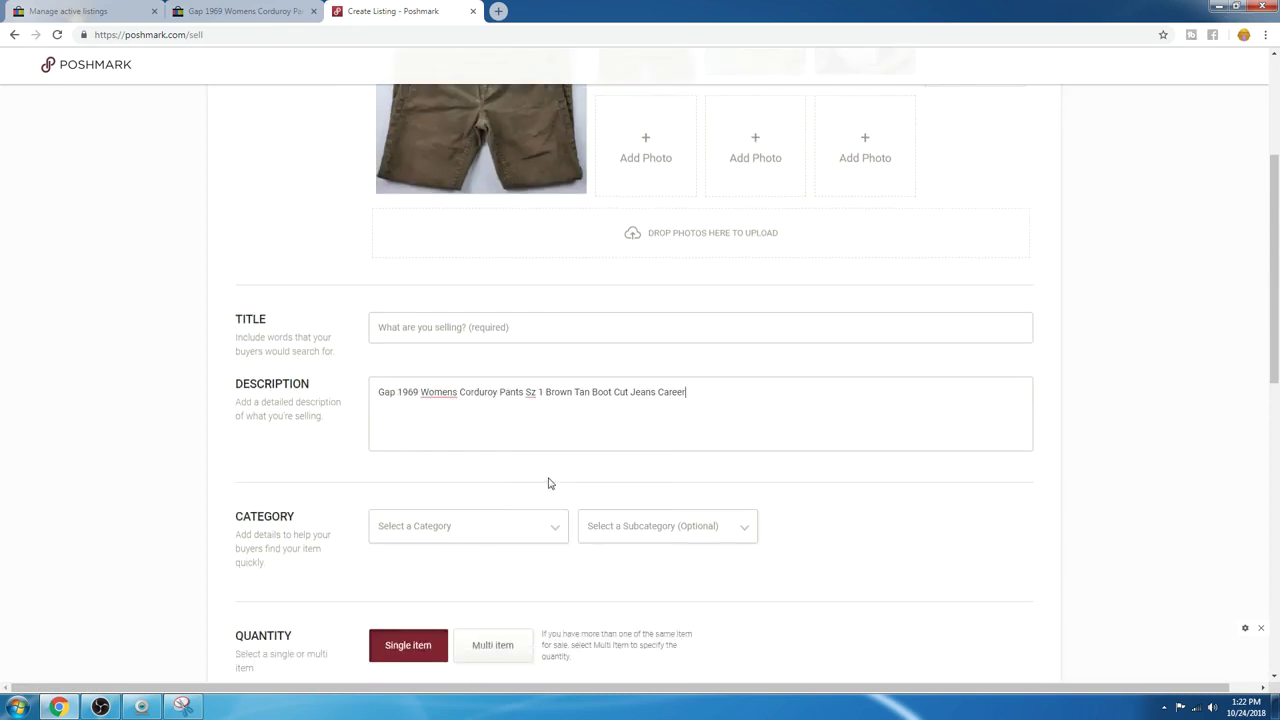
click(549, 337)
text(Gap )
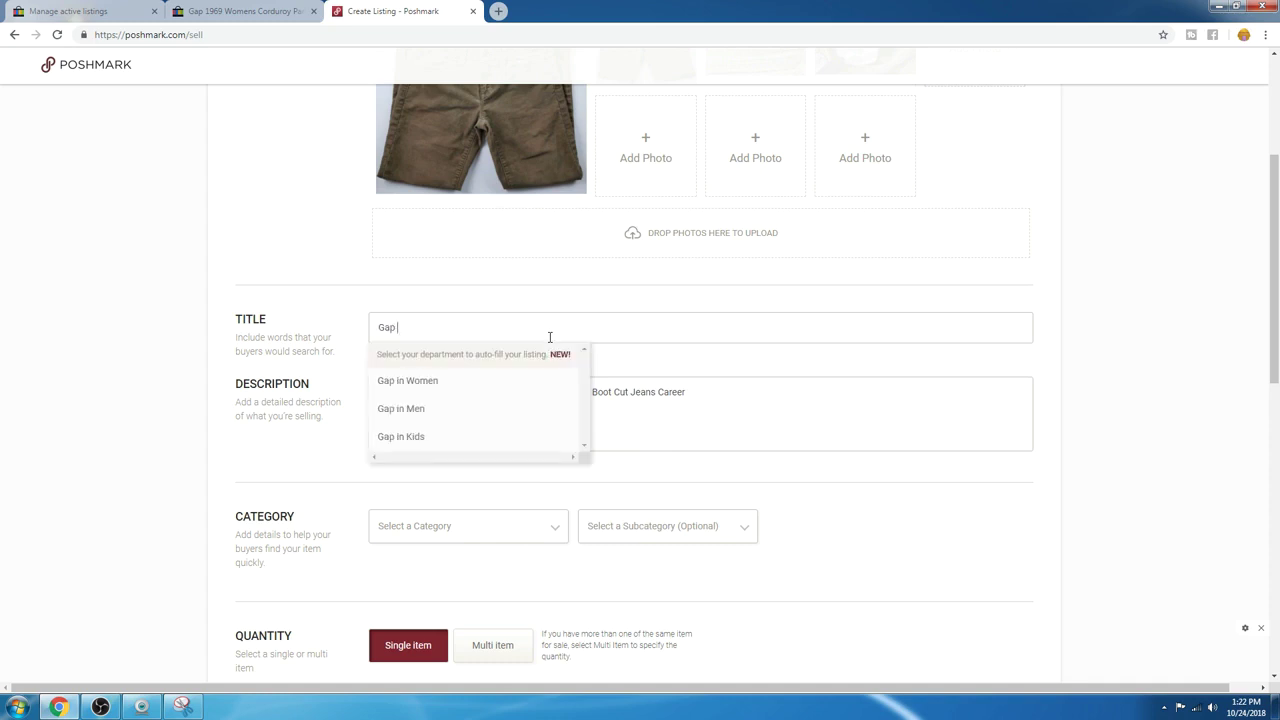
text(1969)
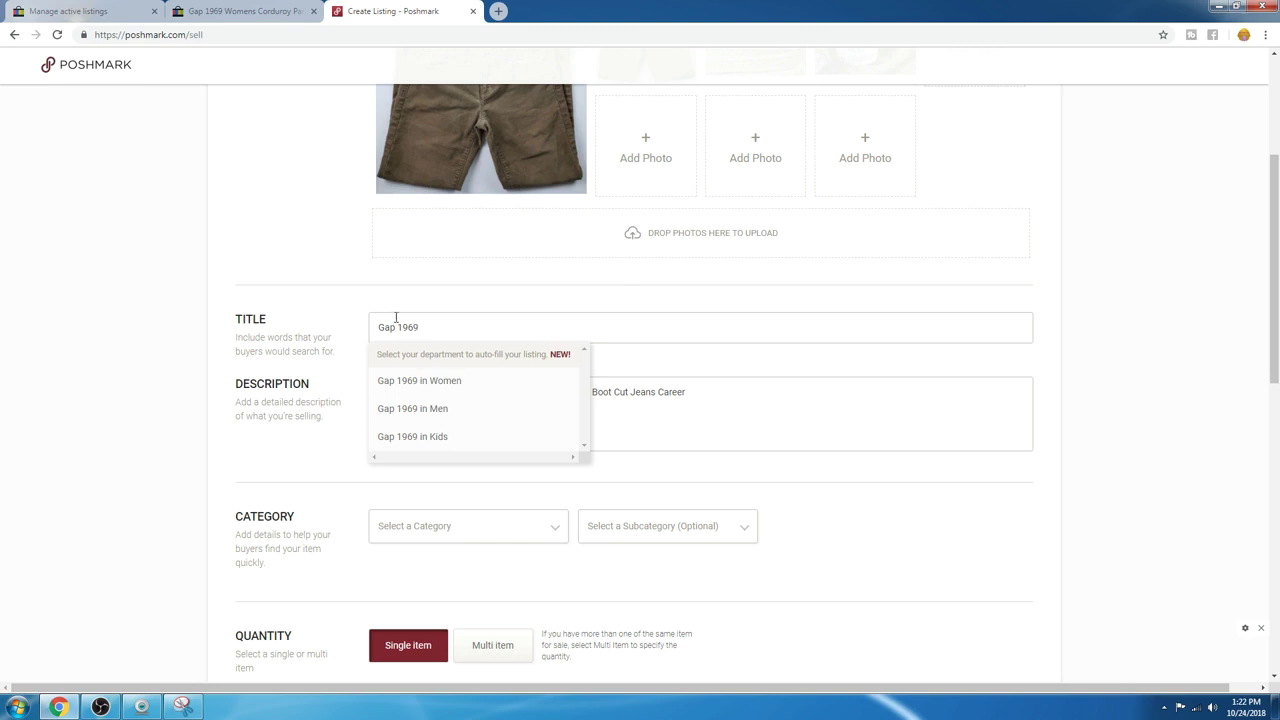
drag(400, 324, 427, 321)
key(BackSpace)
key(BackSpace)
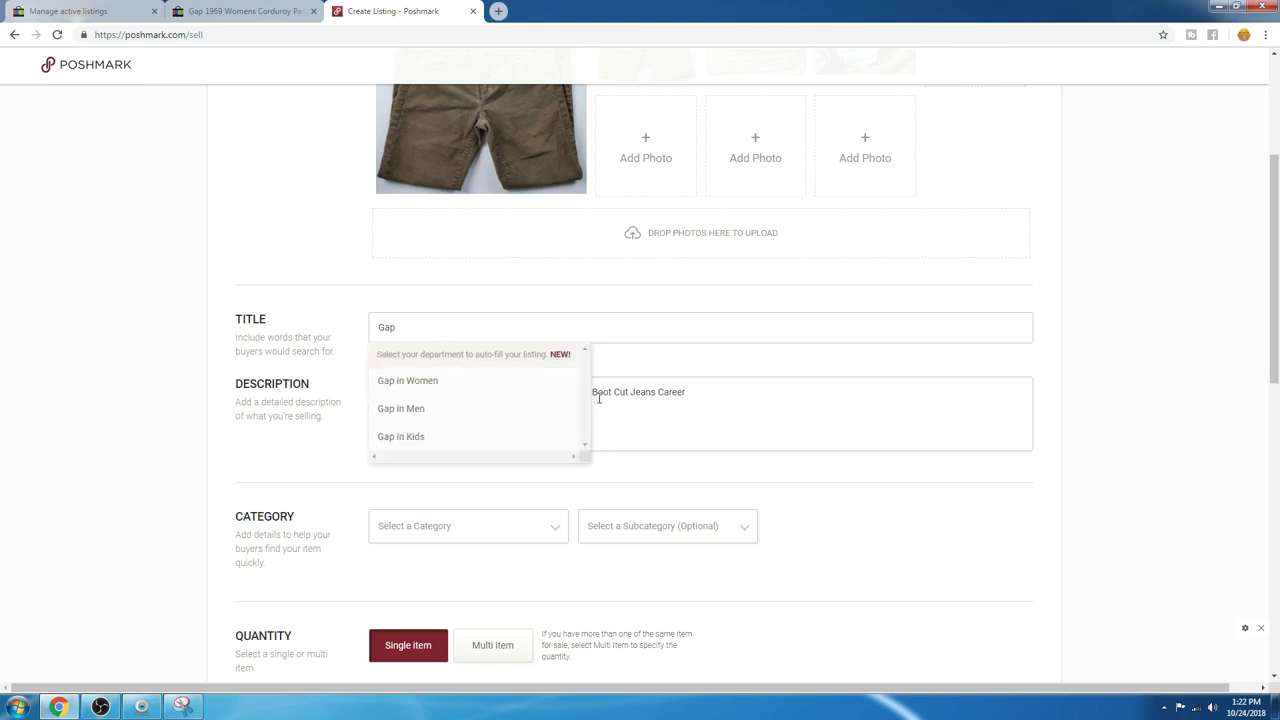
click(614, 405)
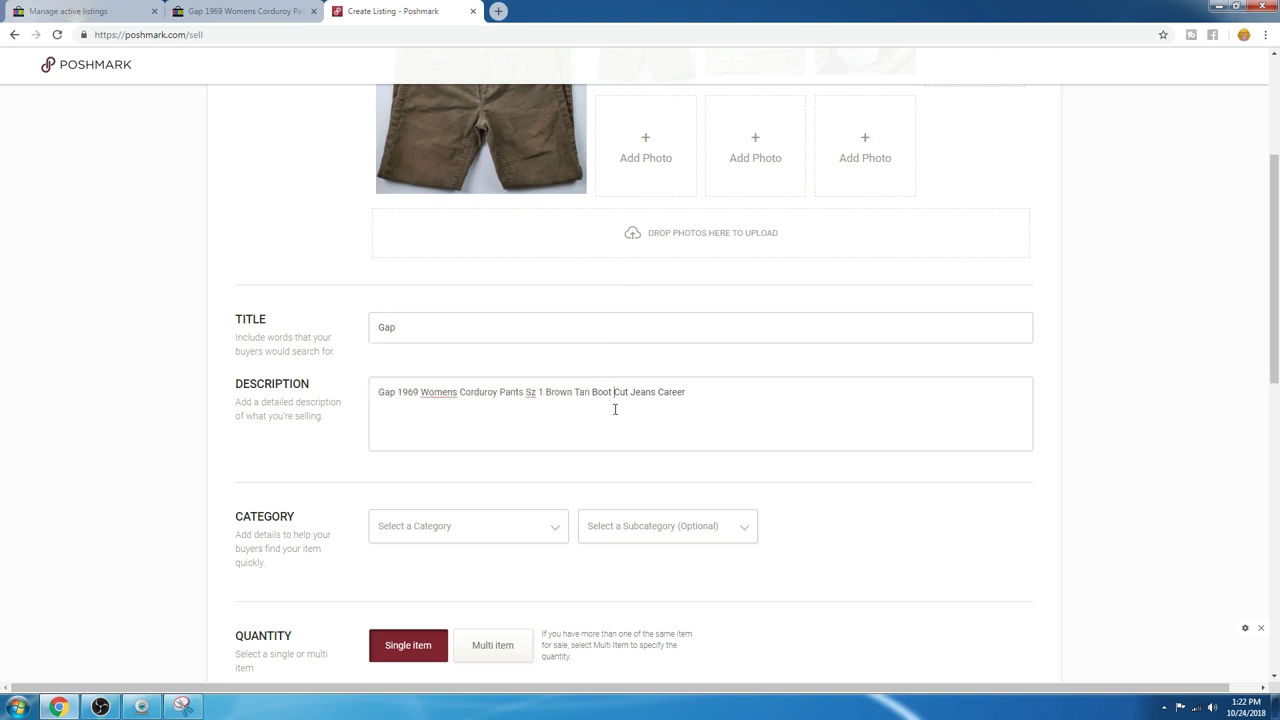
Step: Complete the title as 'Gap Boot Cut Brown Corduroy Pants'
click(516, 324)
text(Boot Cut )
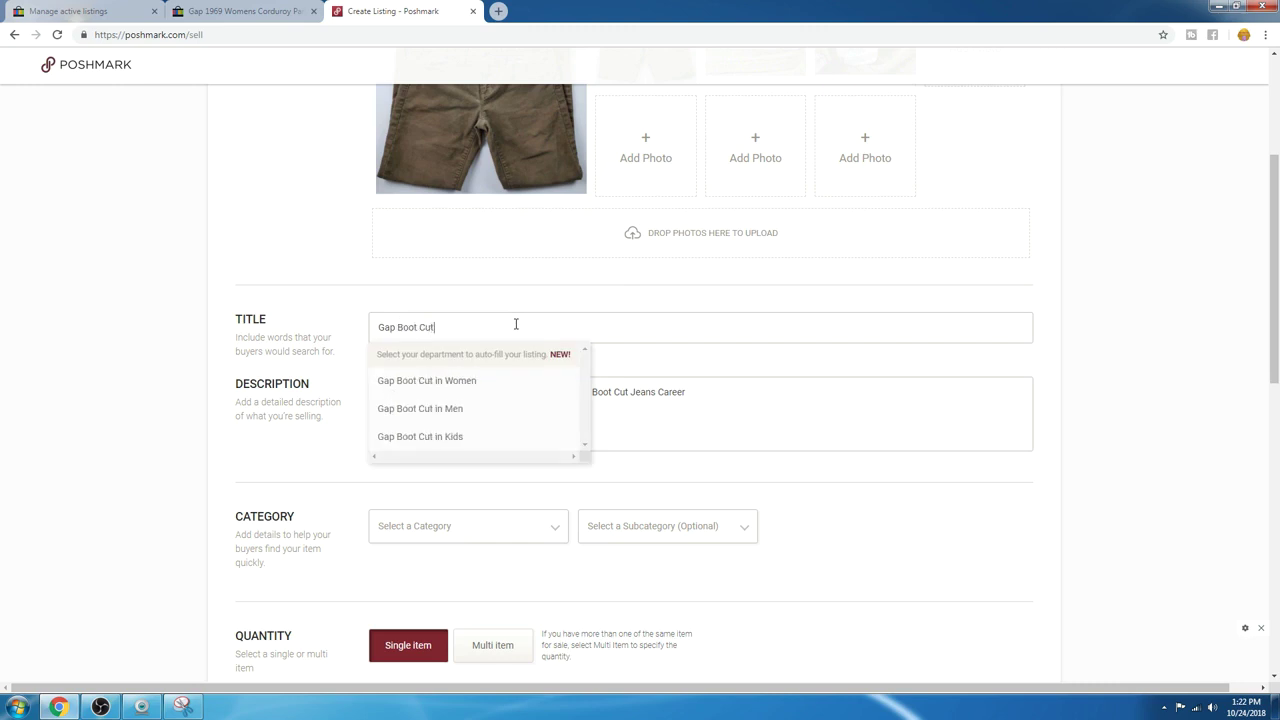
text(Cordu)
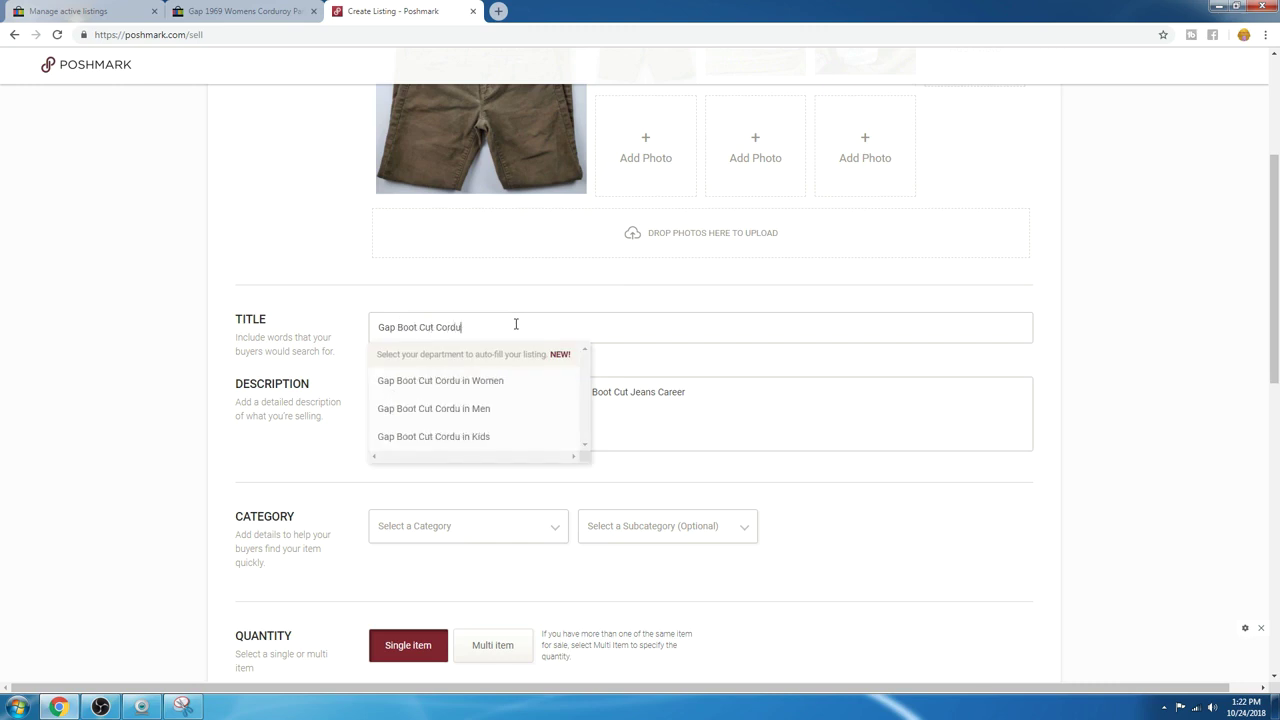
text(roy)
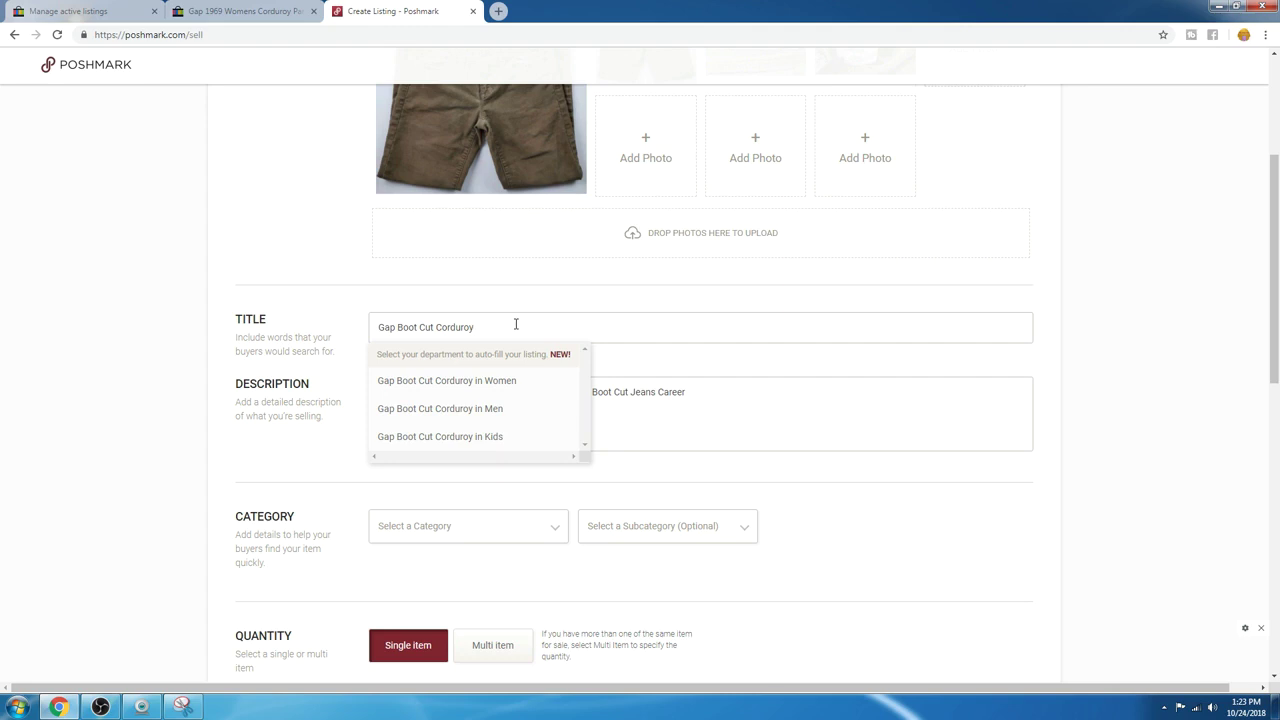
text(Boot Je)
key(BackSpace)
key(BackSpace)
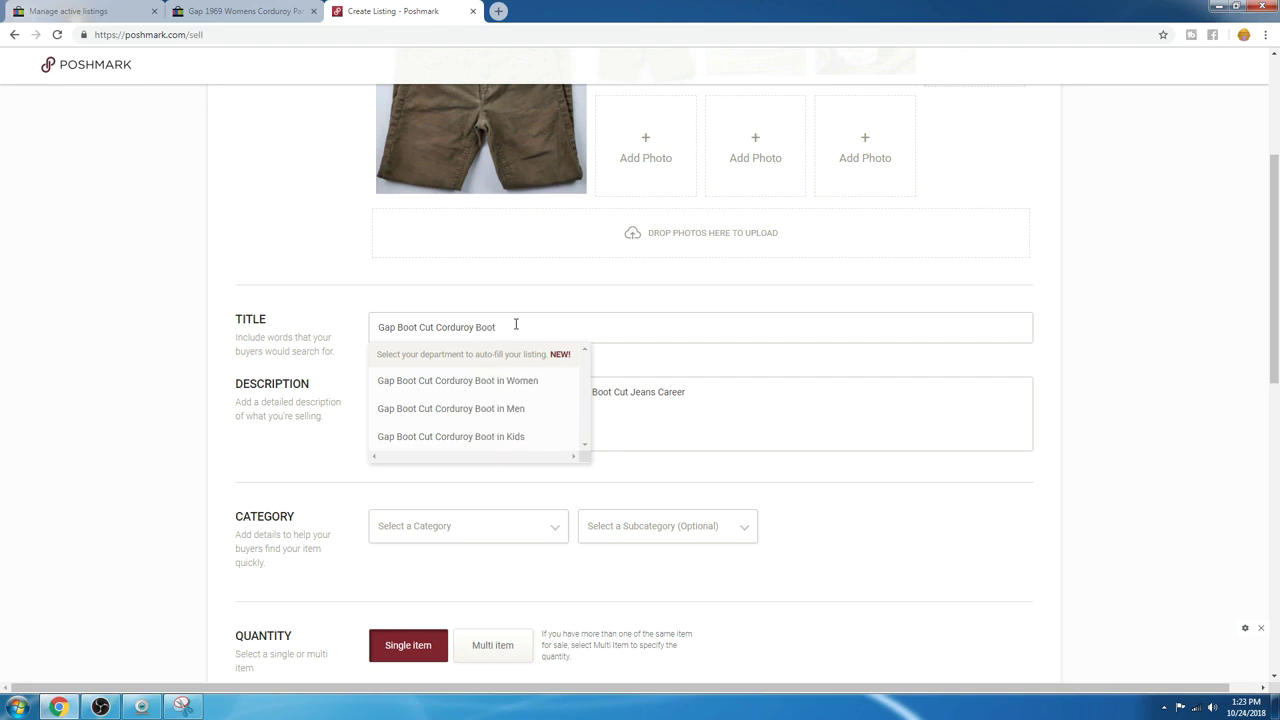
text(J)
key(BackSpace)
key(BackSpace)
key(BackSpace)
key(BackSpace)
key(BackSpace)
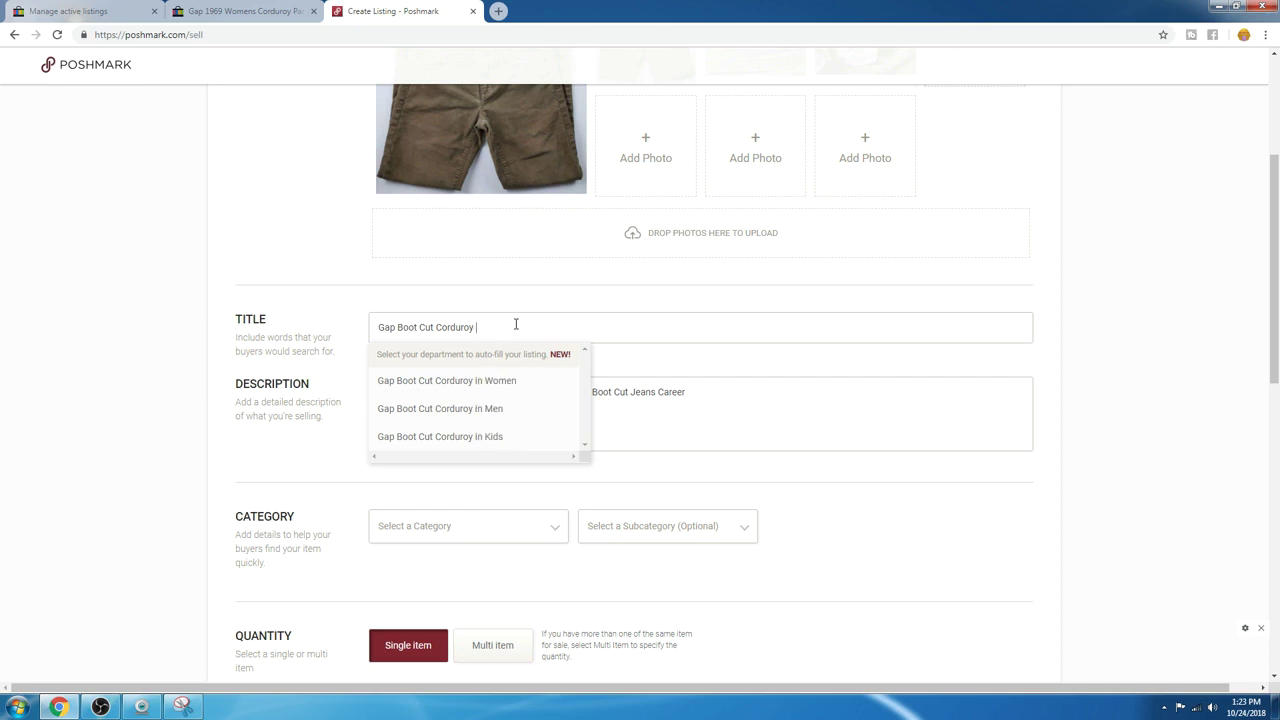
text(Pants)
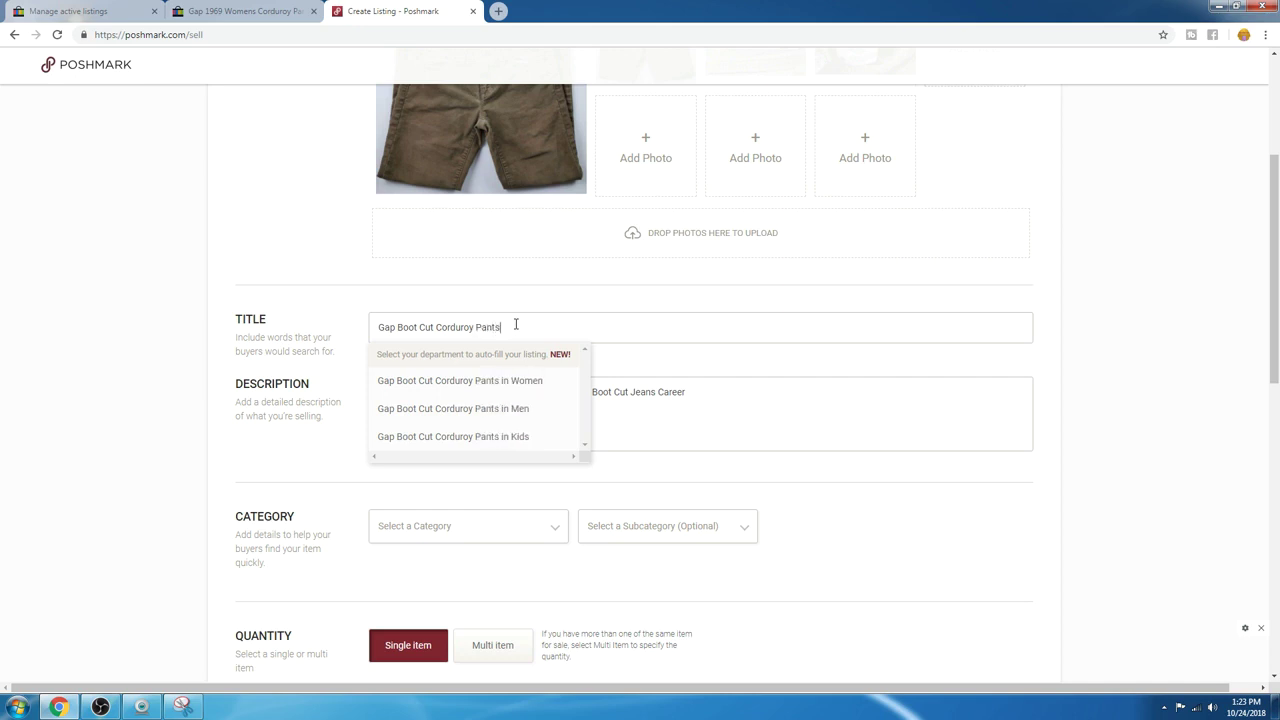
click(741, 420)
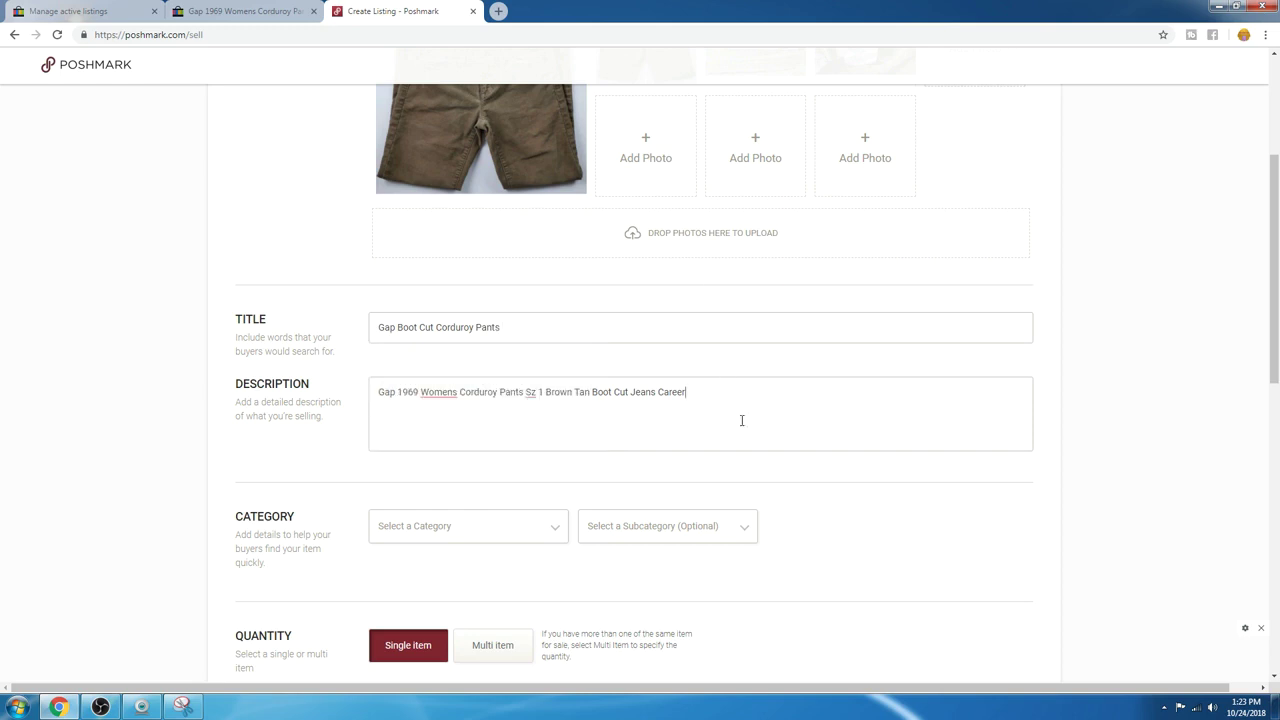
click(437, 327)
text(Brown)
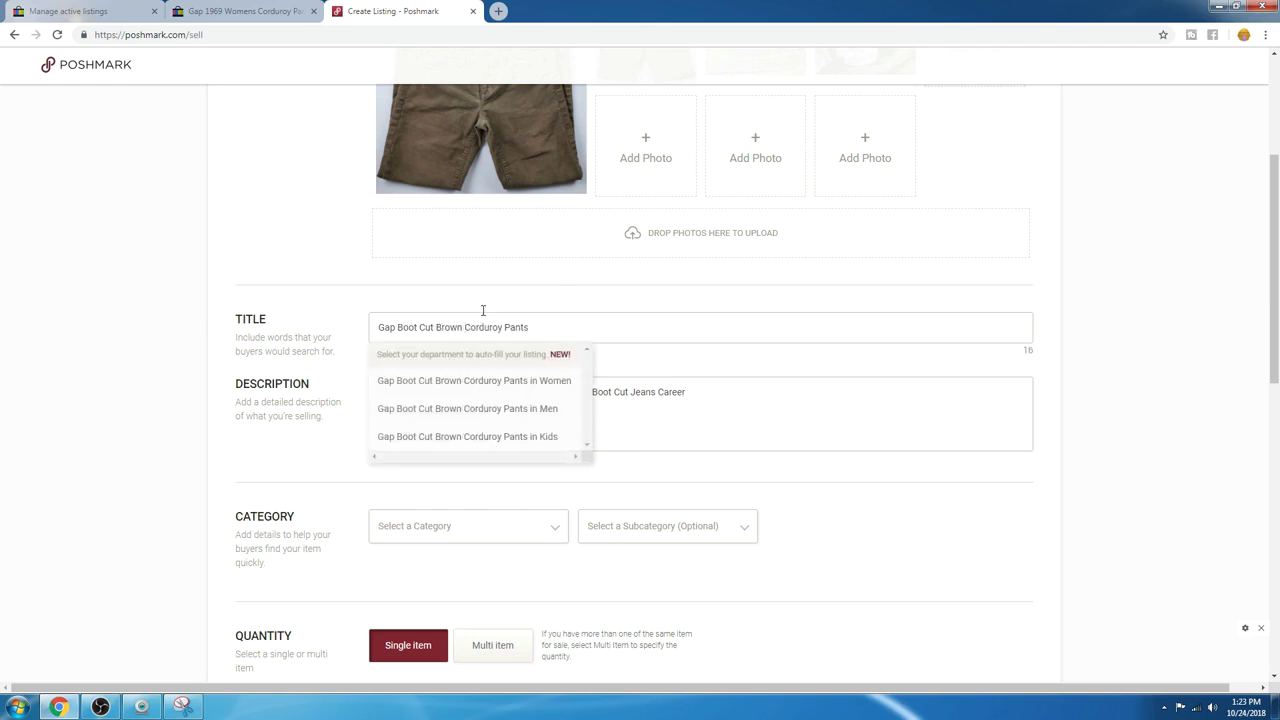
click(721, 389)
Step: Select the eBay description from the item name through the Condition line
click(245, 11)
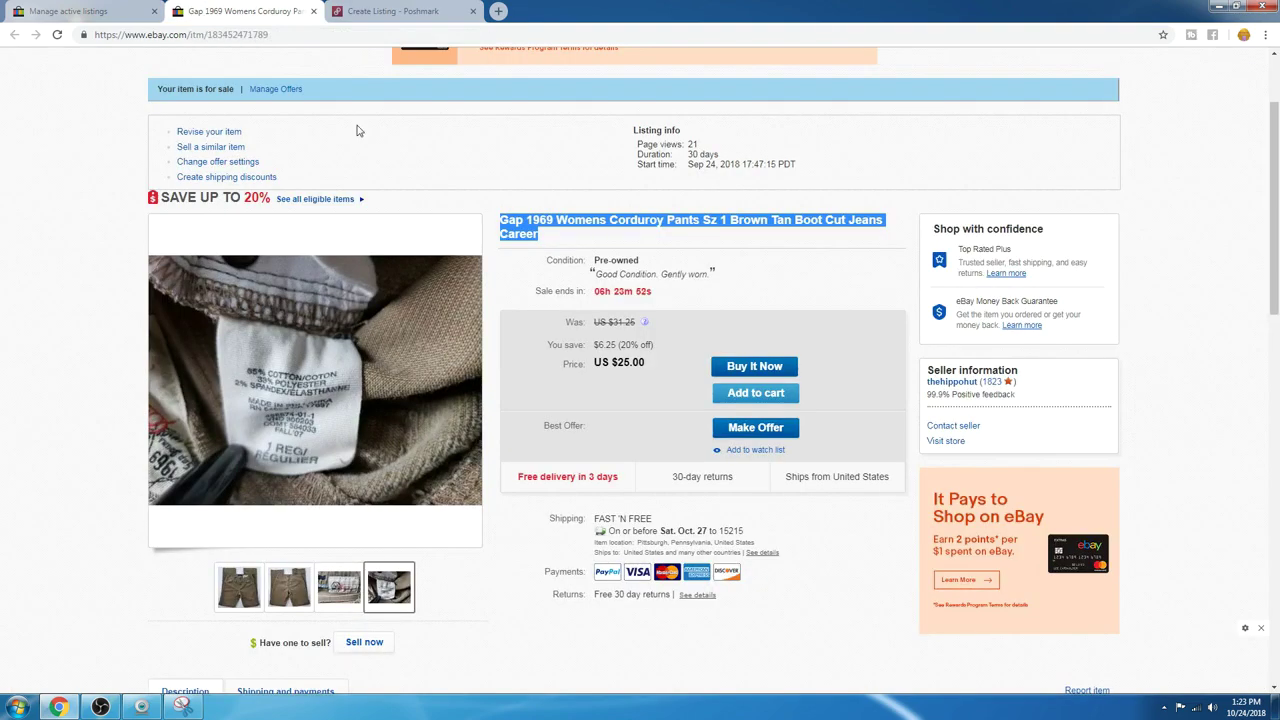
scroll(282, 214, down, 8)
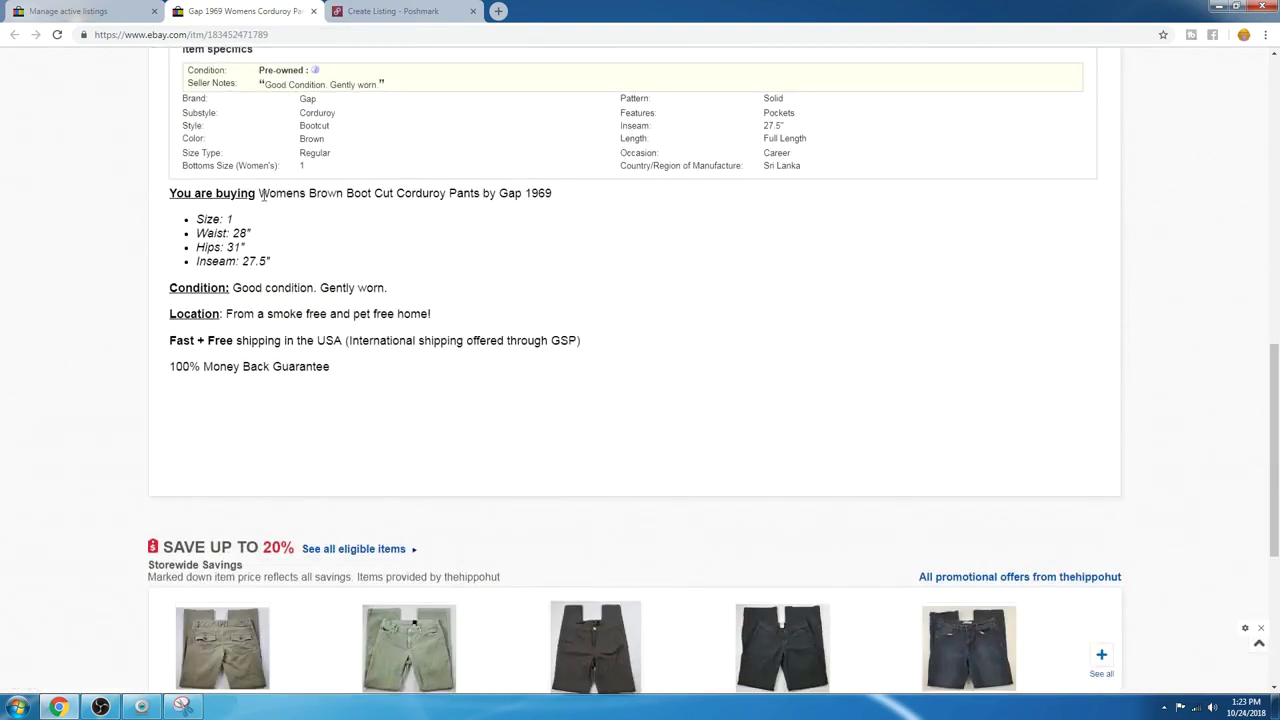
drag(259, 193, 396, 281)
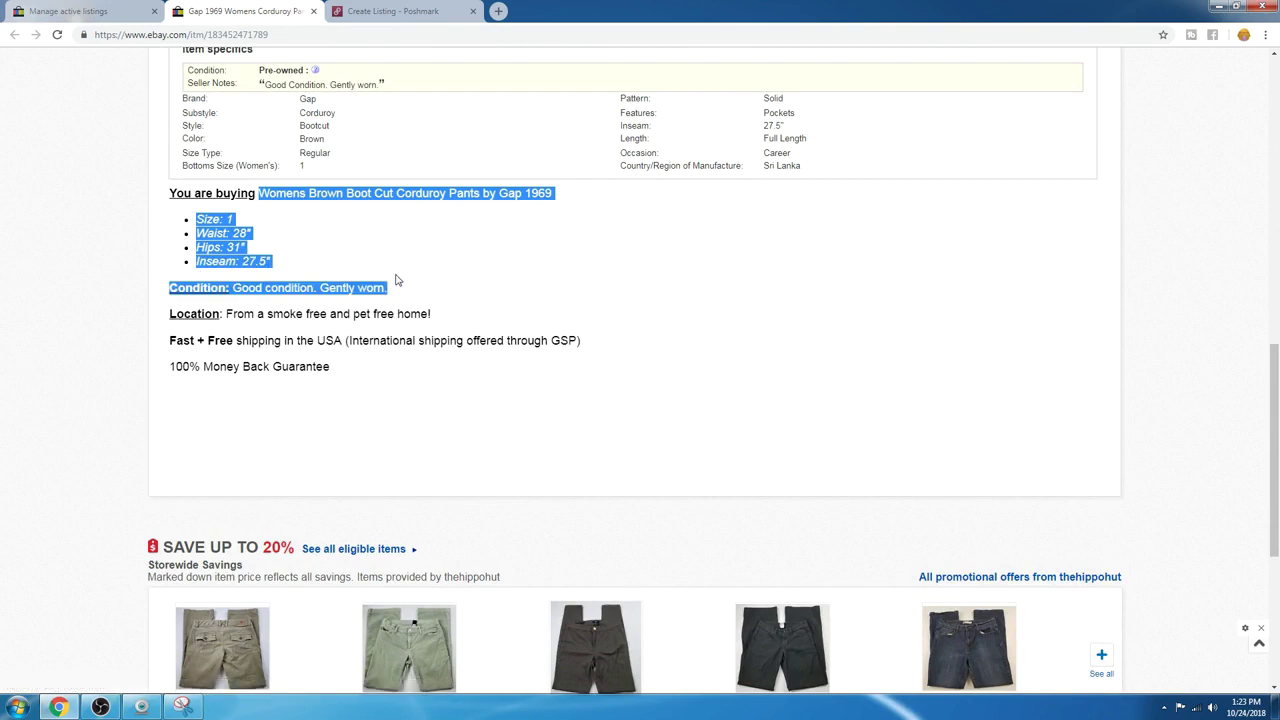
click(352, 11)
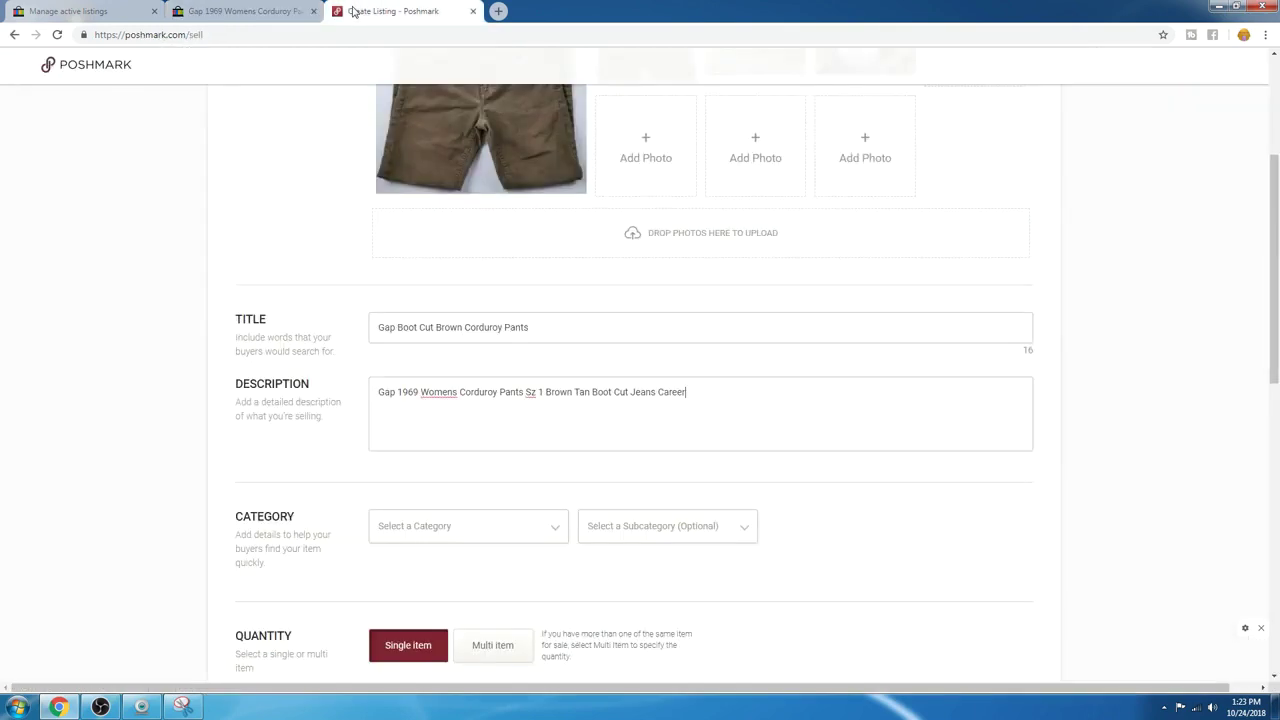
Step: Paste the item name, size, measurements and condition atop the Description, removing 'Condition:'
click(376, 393)
key(Return)
key(Return)
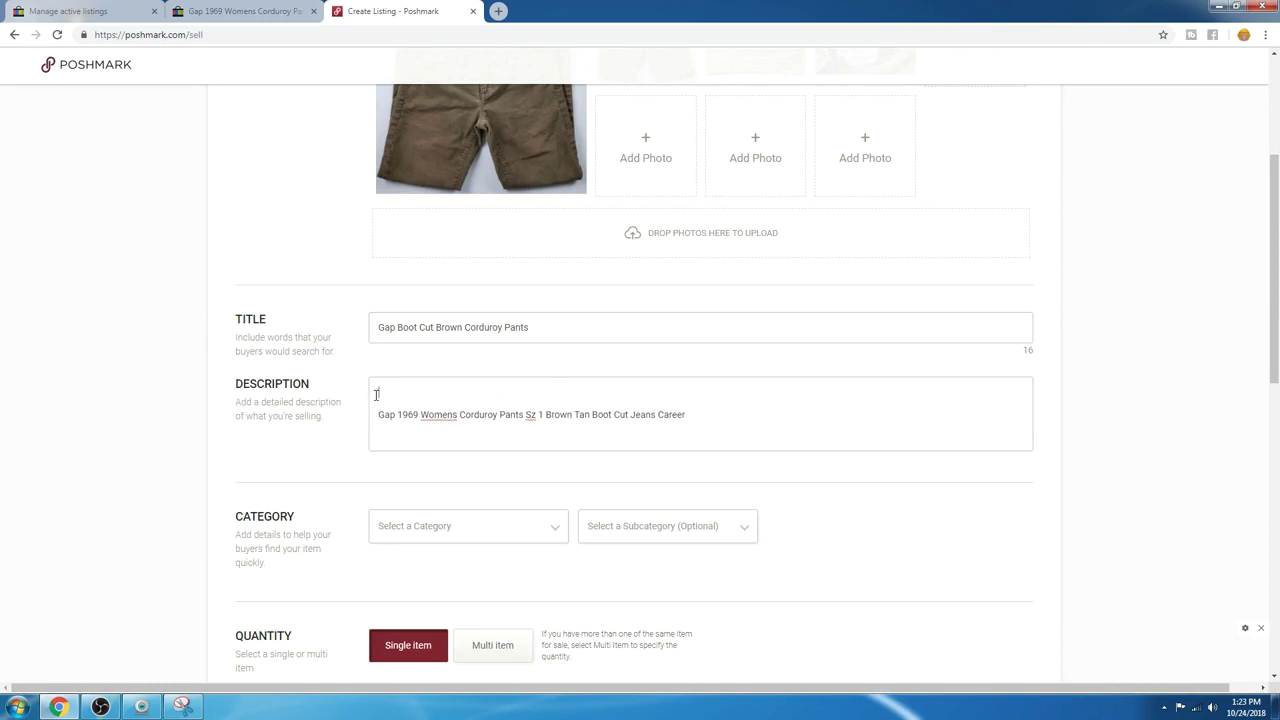
right_click(394, 385)
click(437, 466)
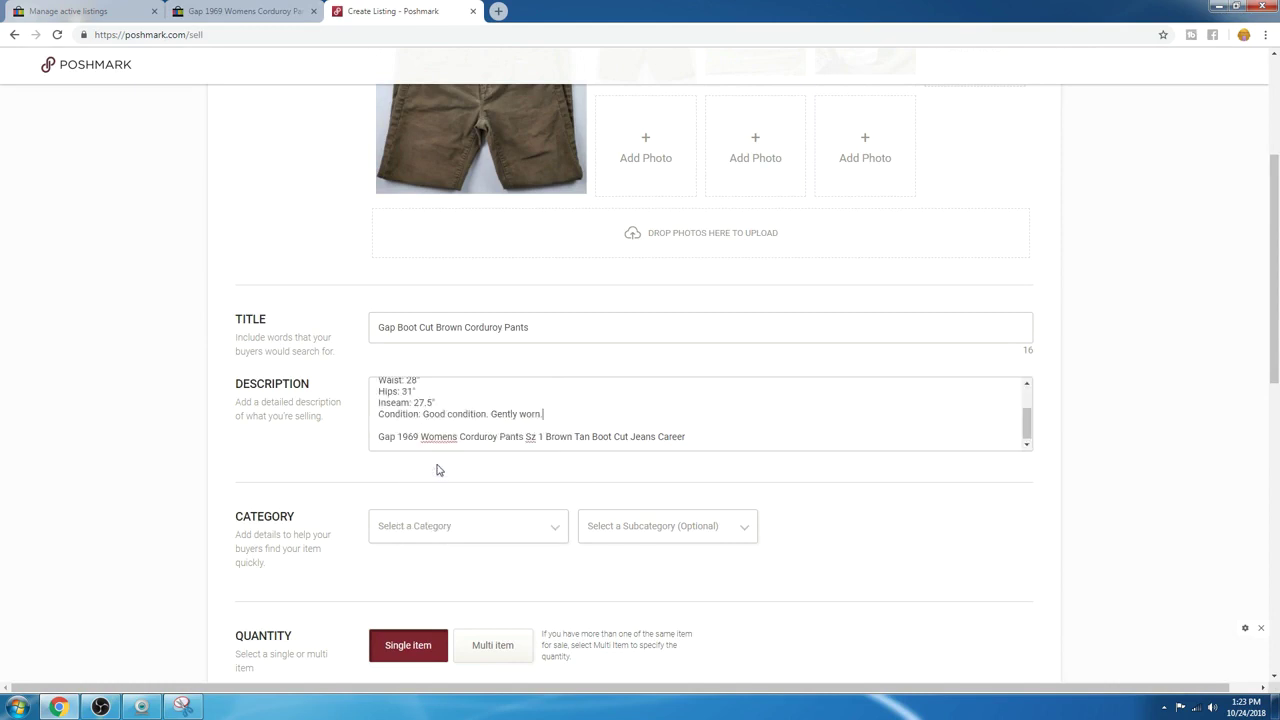
scroll(440, 470, up, 1)
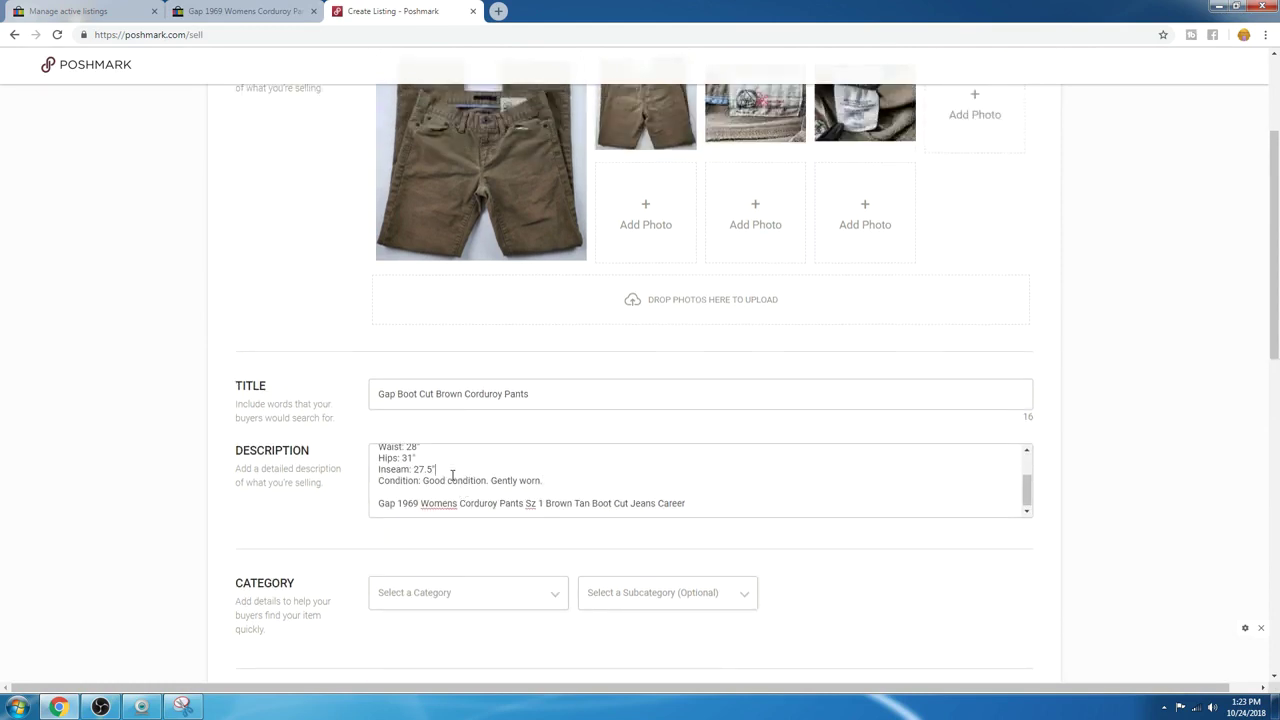
key(Return)
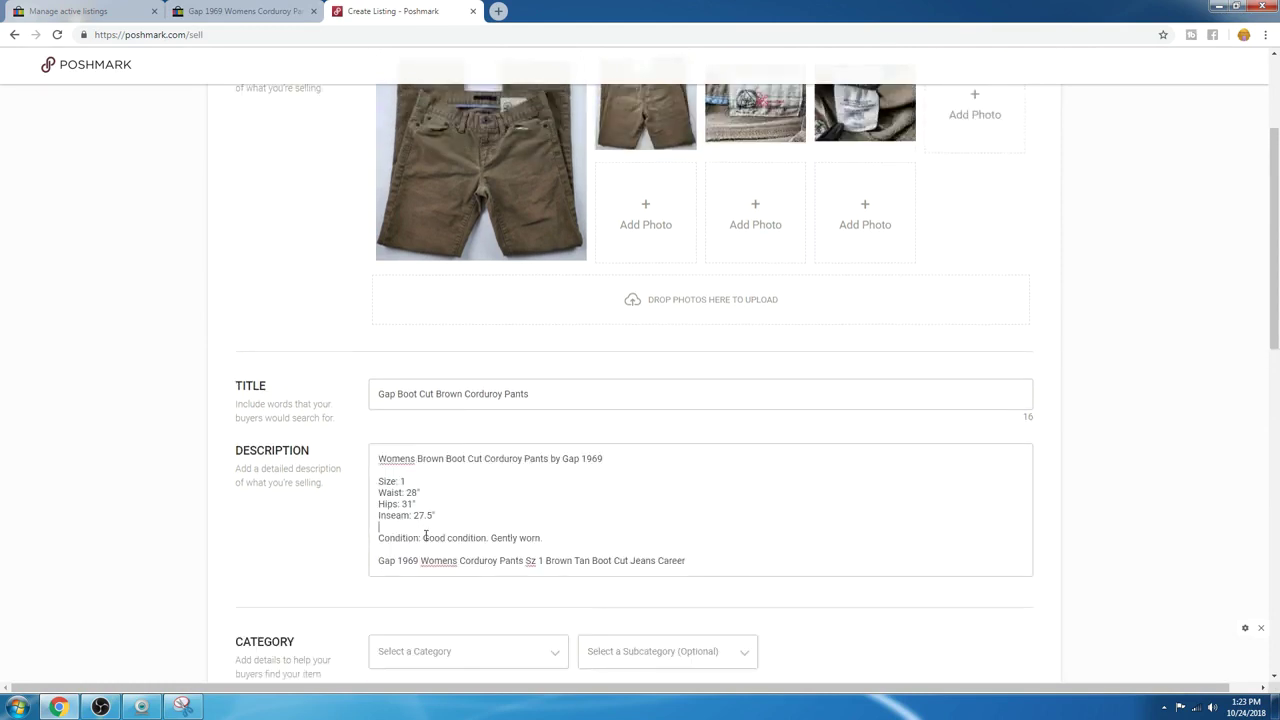
drag(426, 537, 362, 541)
key(BackSpace)
scroll(594, 383, down, 2)
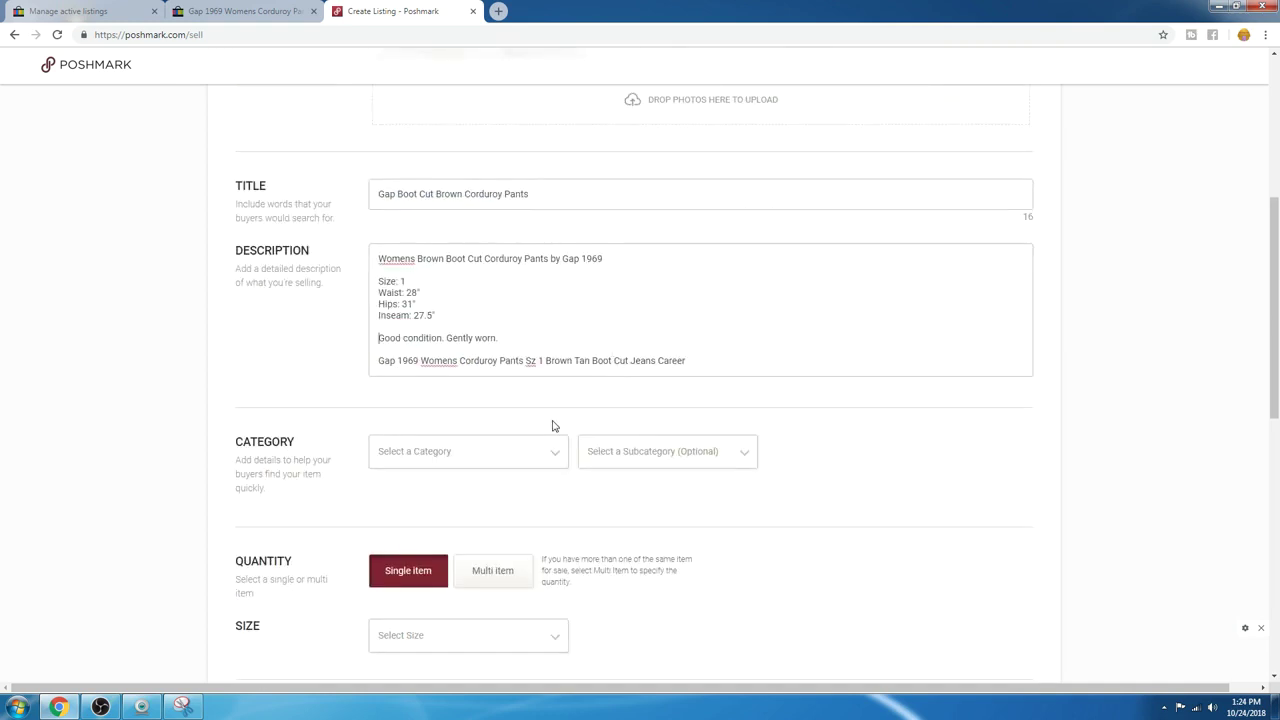
Step: Set the listing category to Women > Pants, subcategory Boot Cut & Flare
click(474, 462)
scroll(474, 462, down, 2)
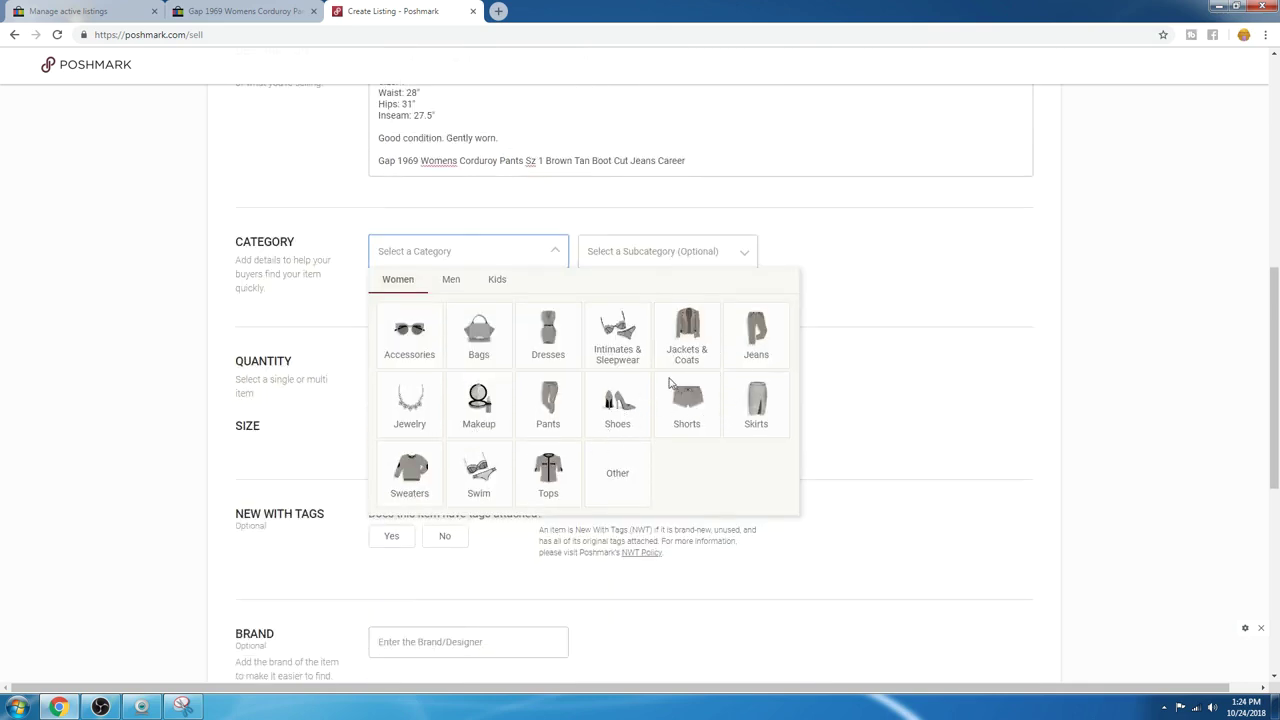
click(560, 408)
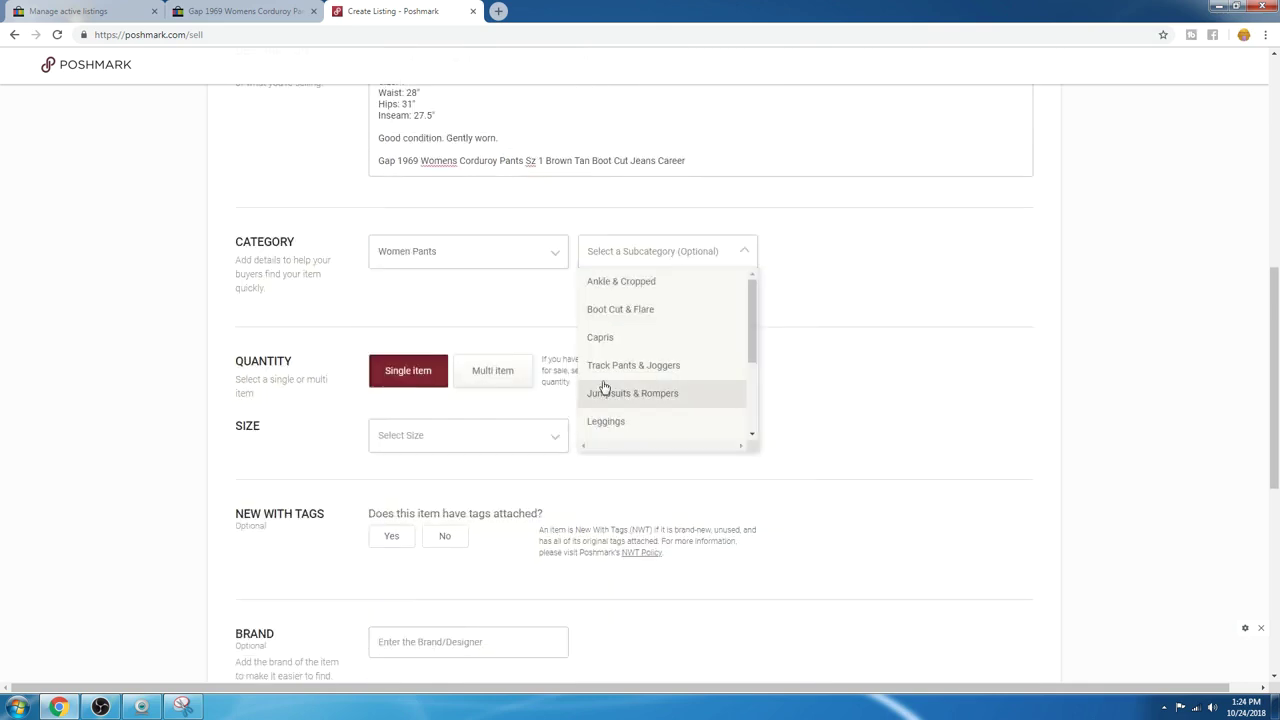
click(631, 318)
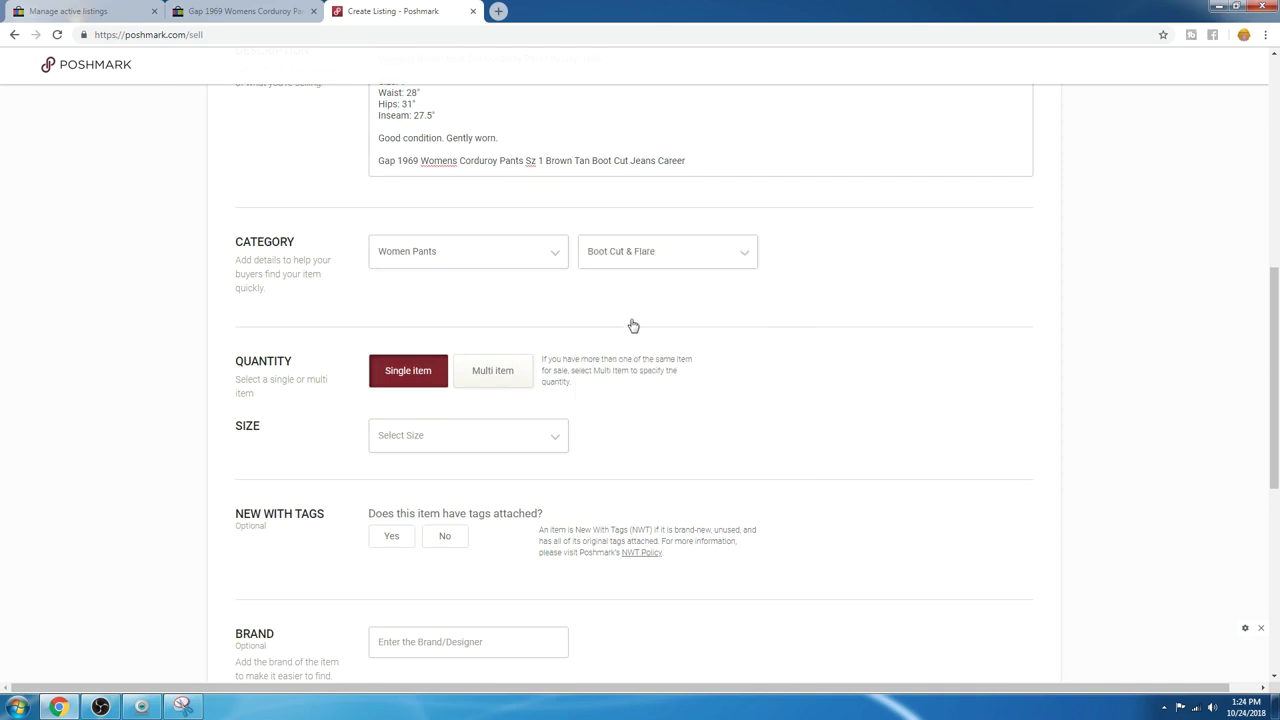
Step: Set the size to 1 from the Juniors size options
click(494, 448)
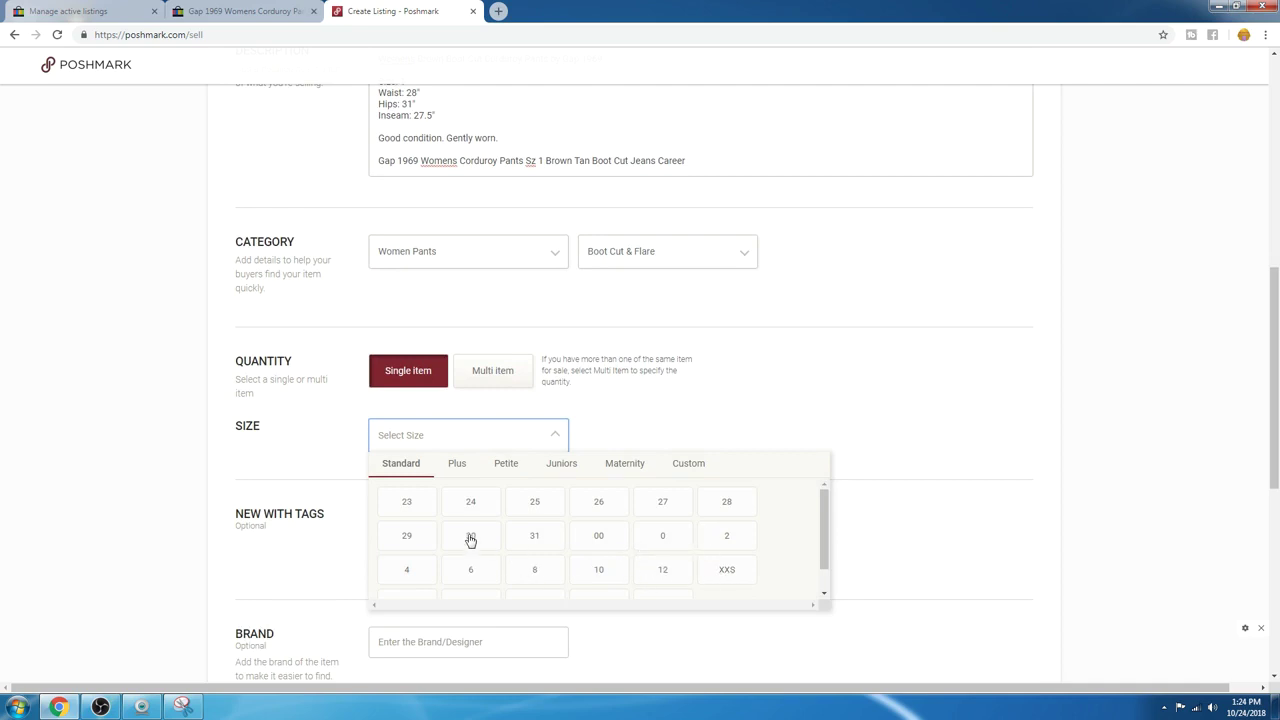
scroll(471, 537, down, 1)
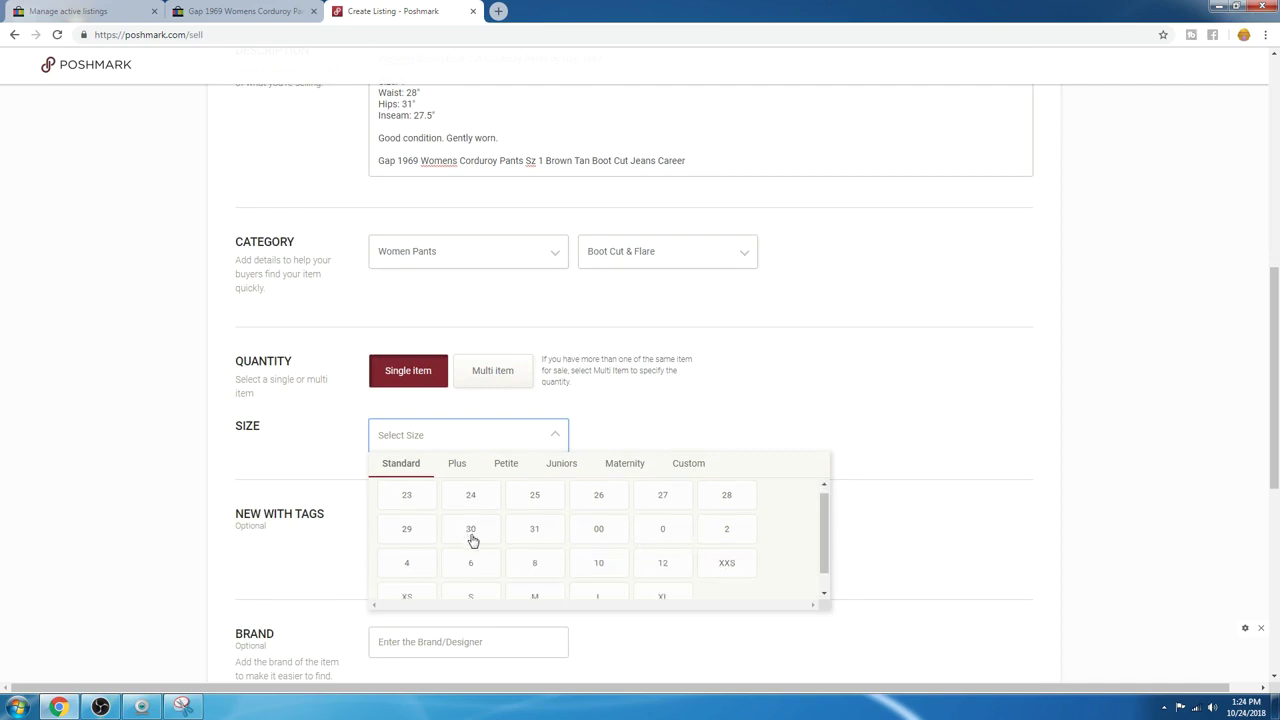
click(461, 467)
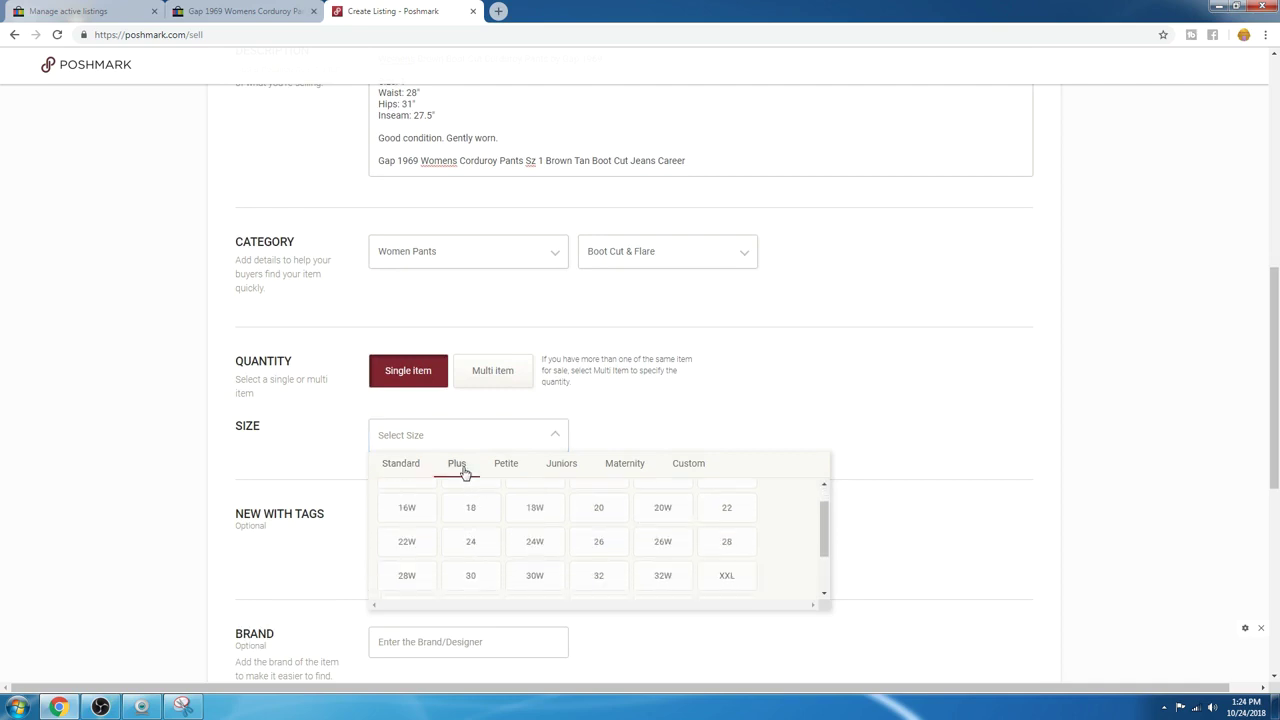
click(556, 466)
click(535, 507)
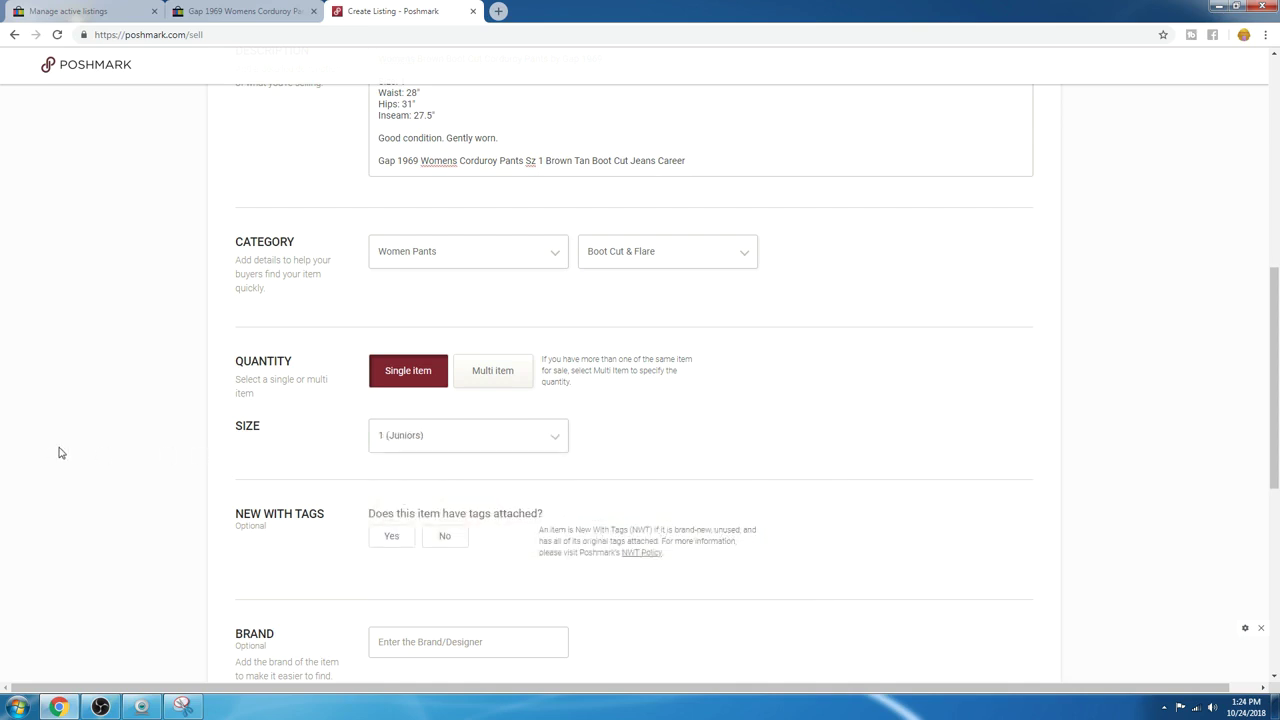
scroll(59, 453, up, 1)
scroll(59, 453, down, 2)
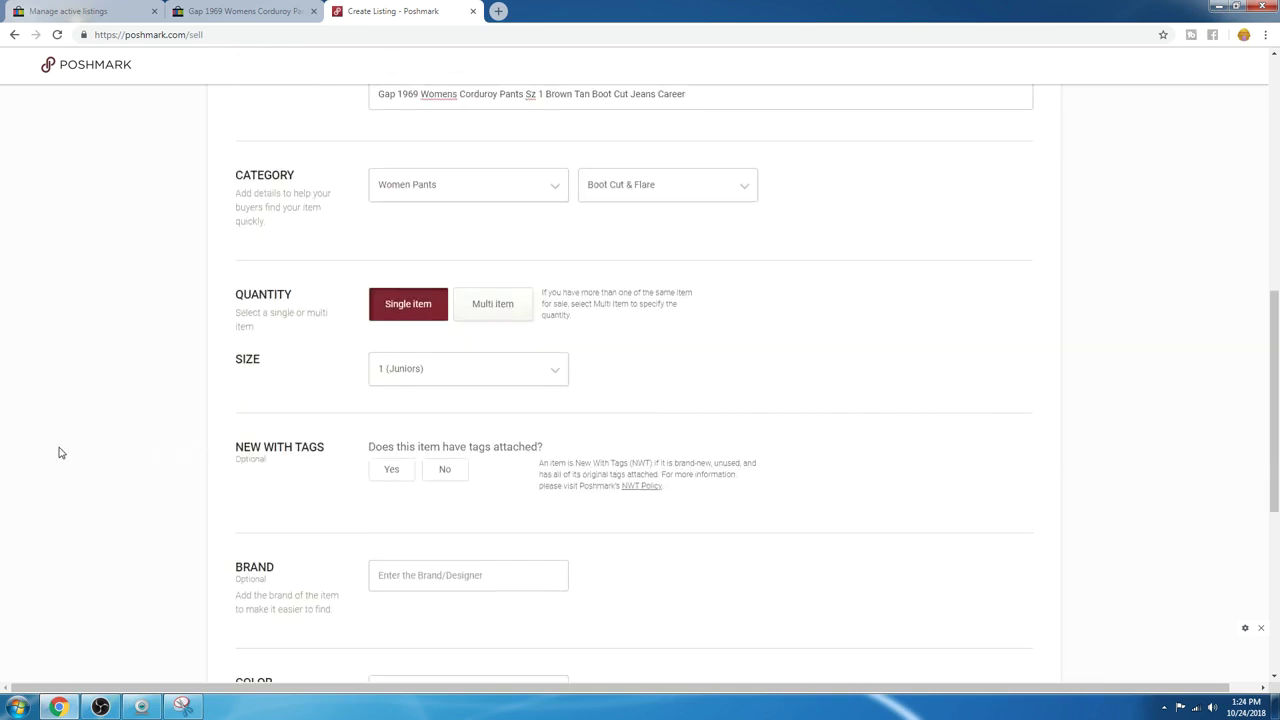
Step: Answer No to New With Tags and set the brand to GAP
click(449, 410)
click(466, 510)
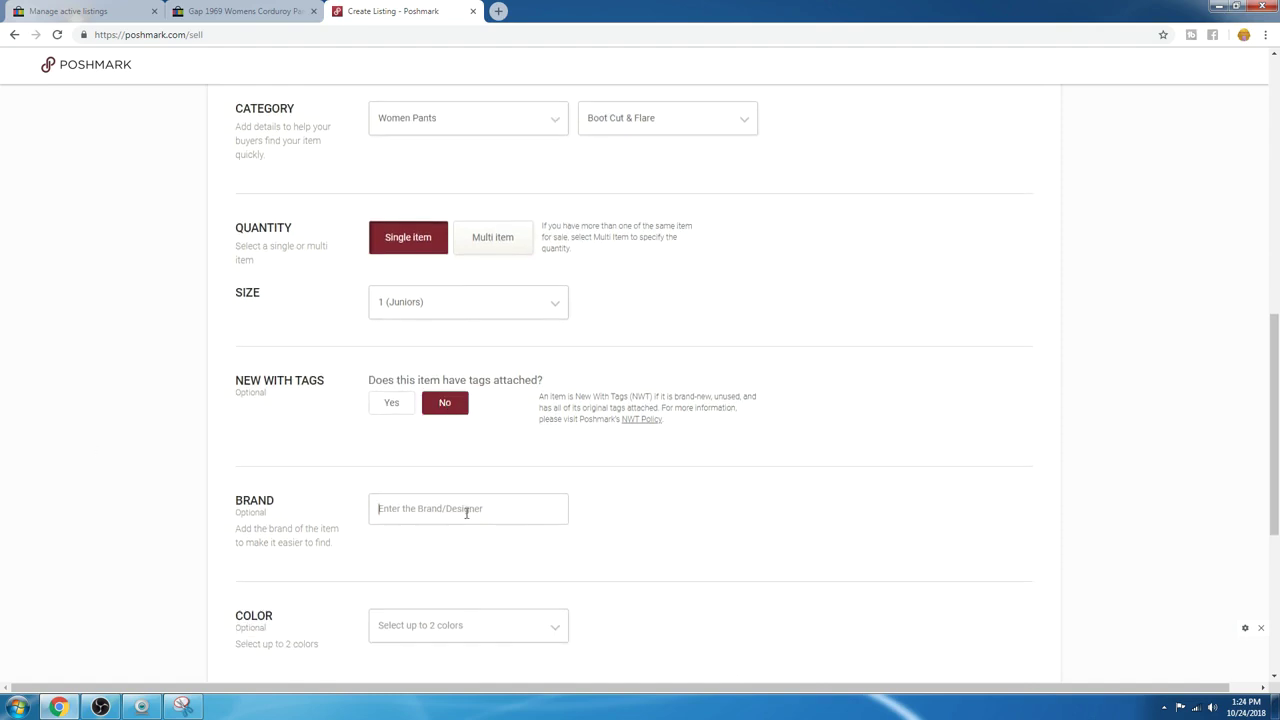
text(Gap)
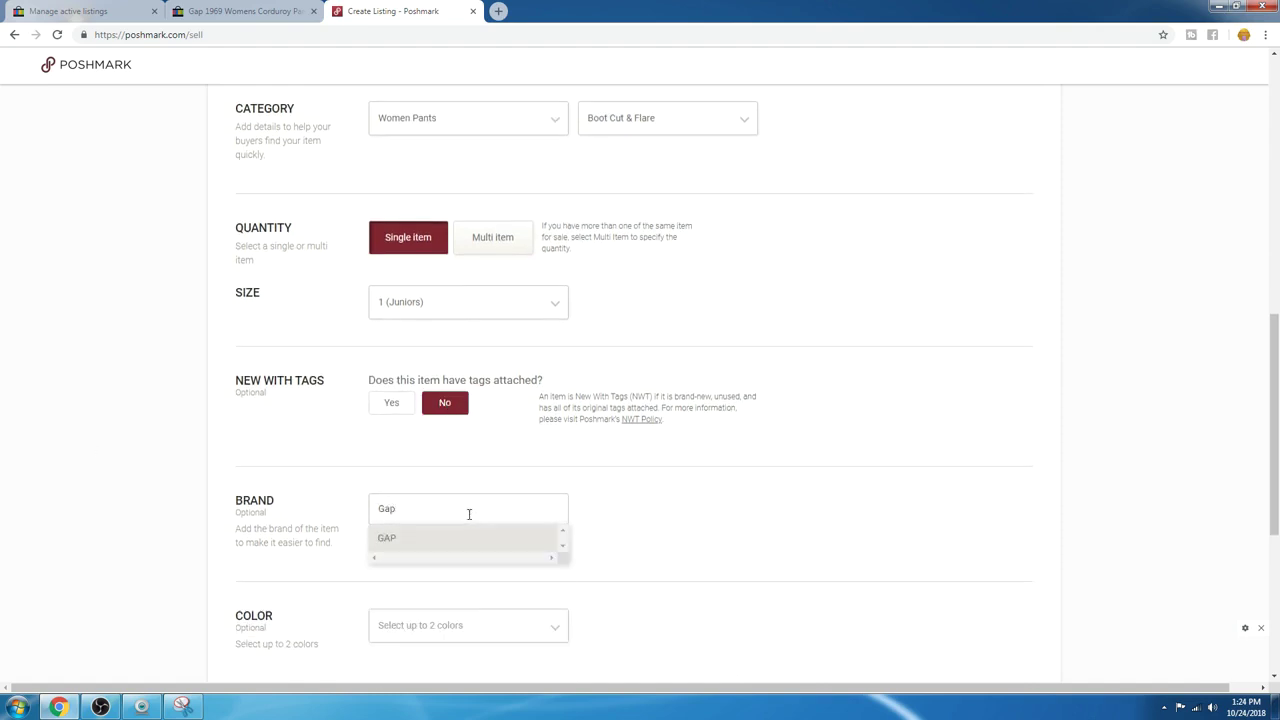
click(473, 543)
scroll(463, 534, down, 1)
Step: Set the colour to Brown and move down to the Original Price field
click(451, 489)
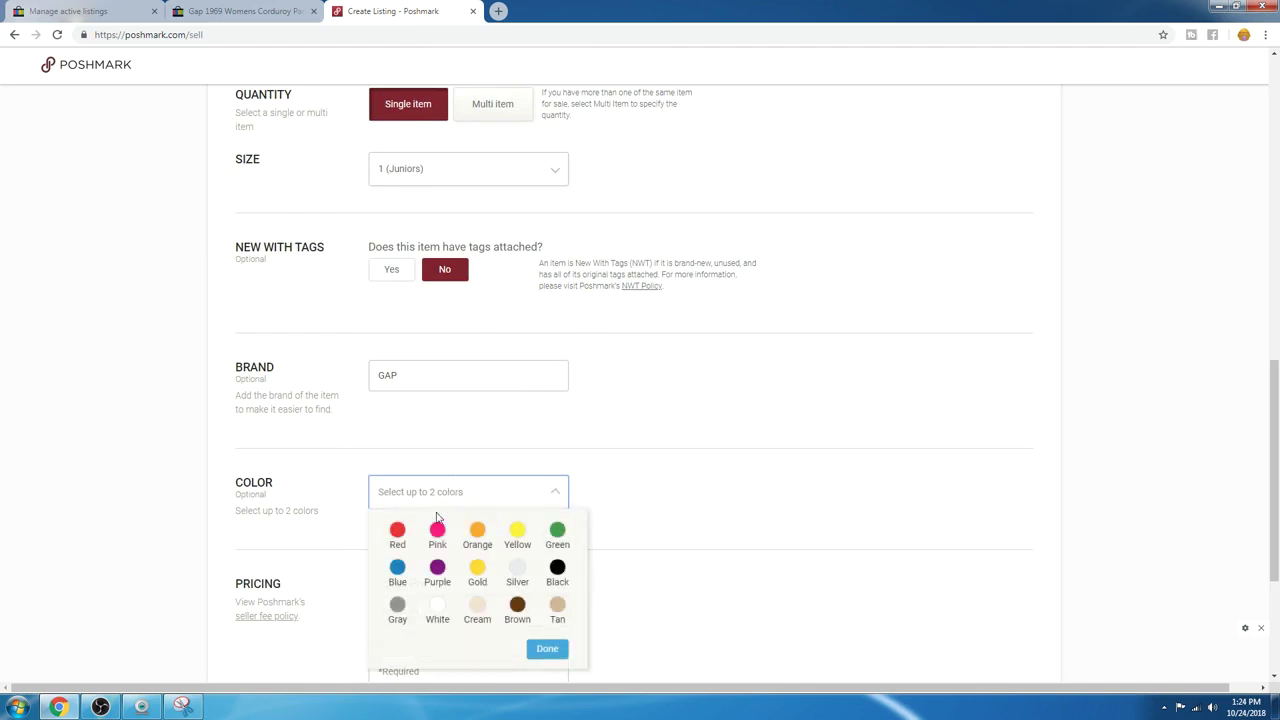
click(517, 604)
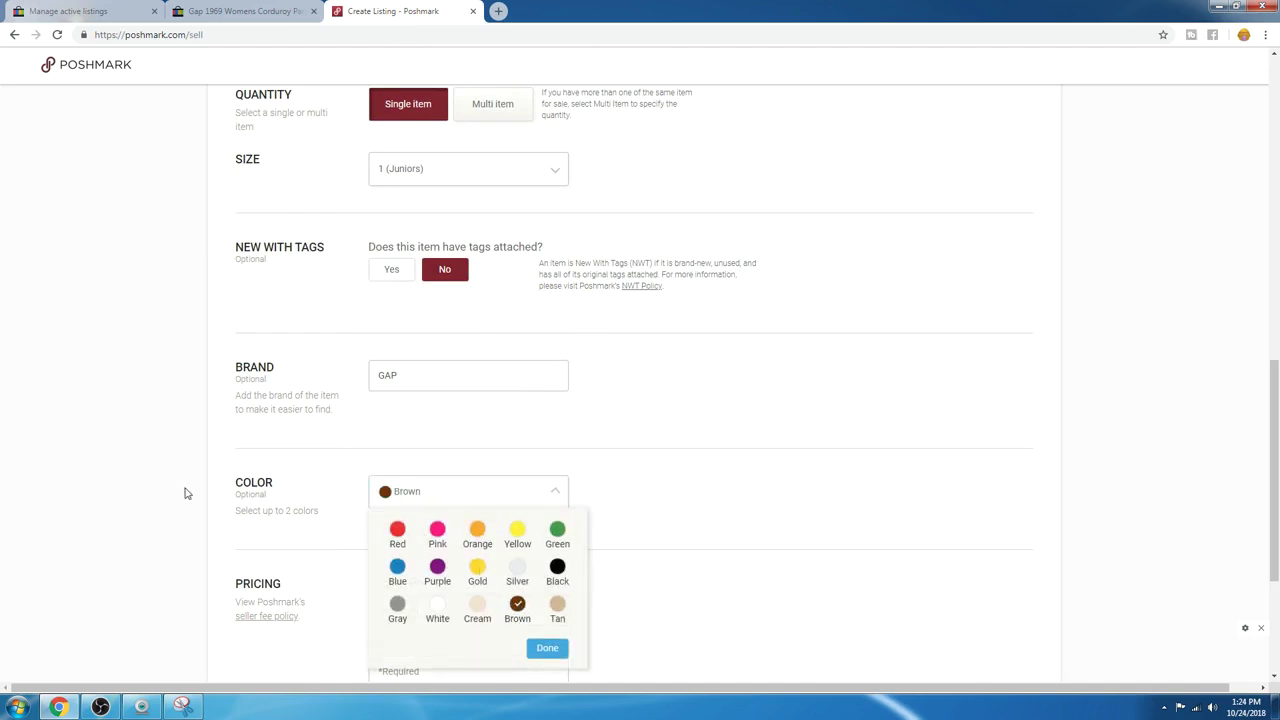
click(100, 472)
scroll(95, 462, down, 1)
scroll(95, 462, down, 1)
click(412, 411)
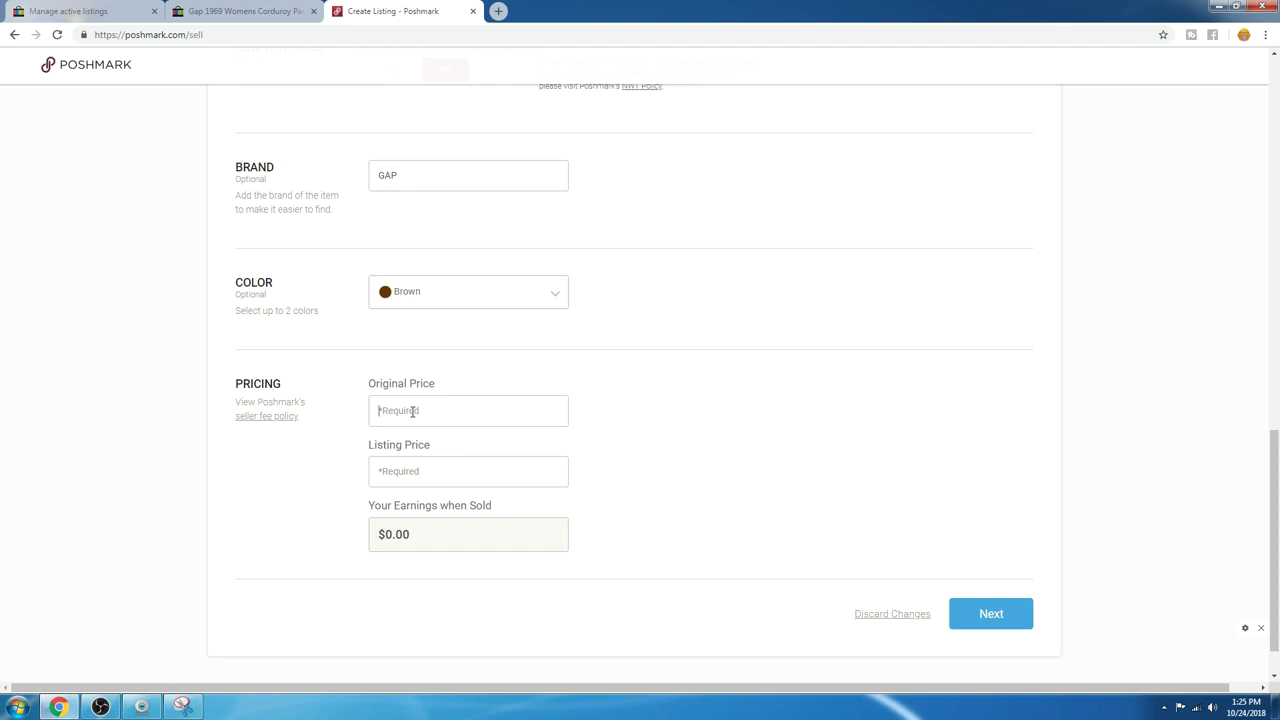
Step: Enter 0 as the original price, then switch back to the eBay Gap pants listing
click(412, 411)
text(0)
click(268, 10)
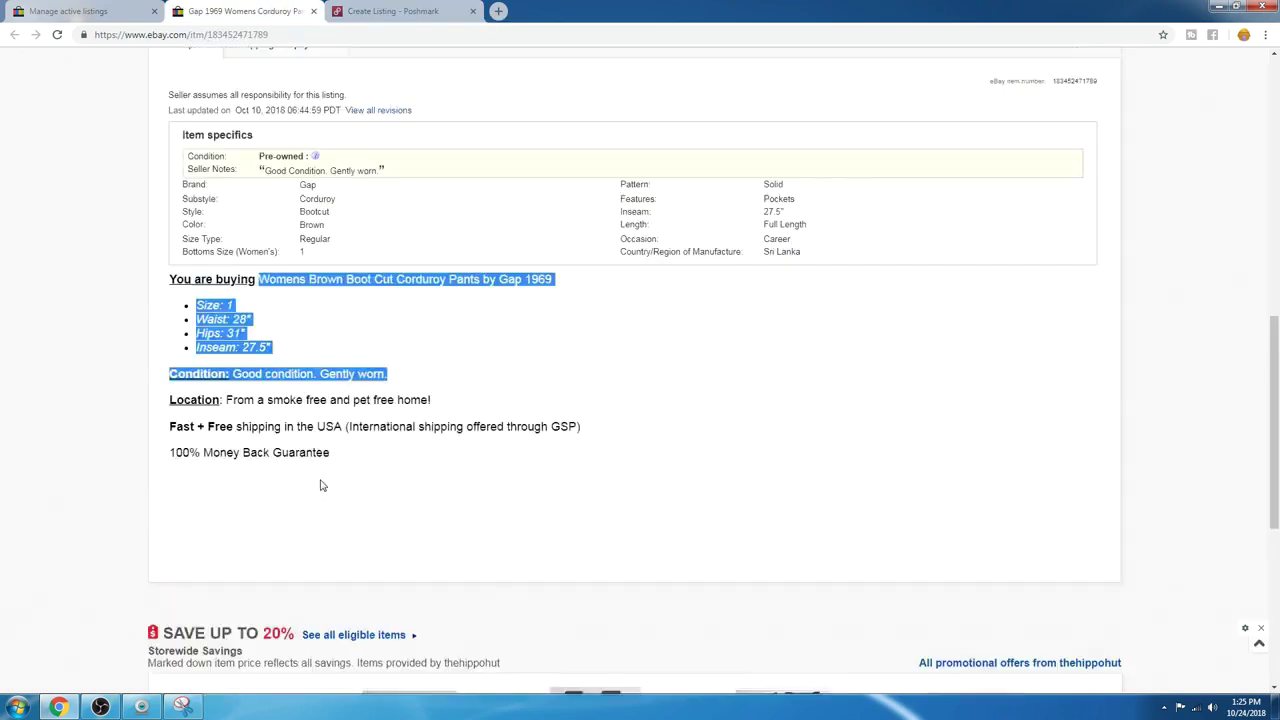
scroll(320, 485, up, 9)
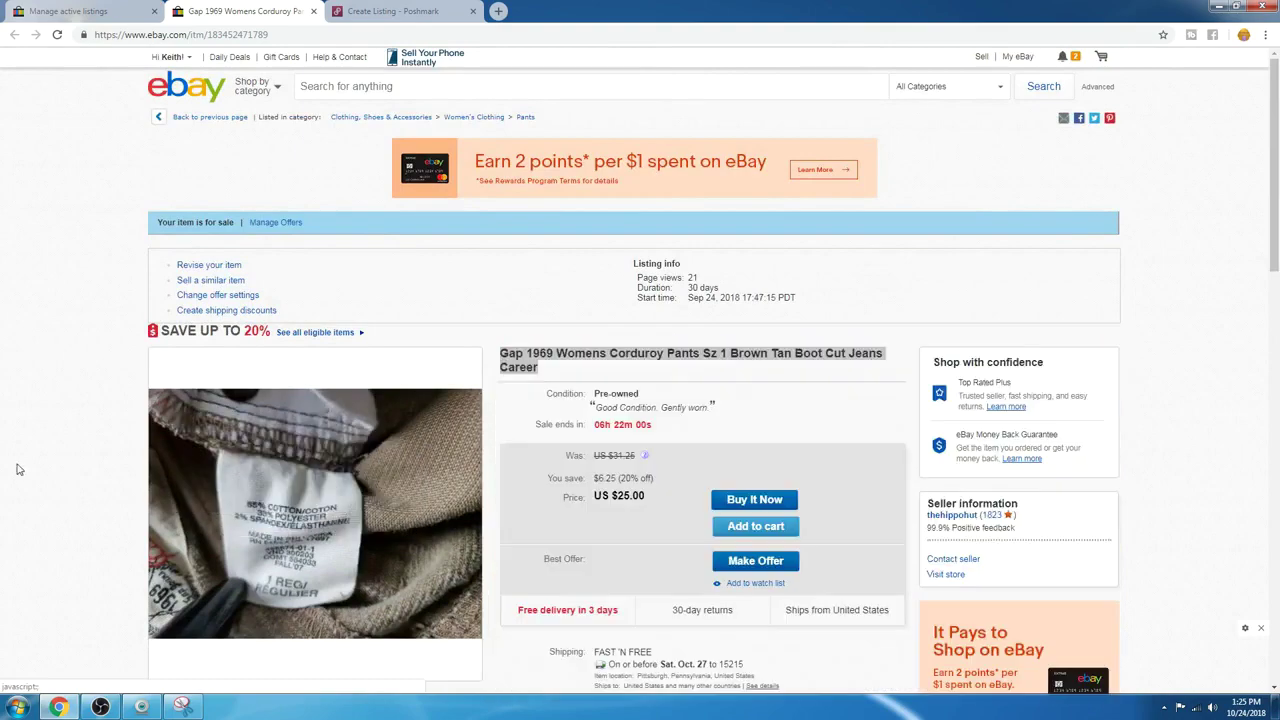
scroll(2, 505, down, 3)
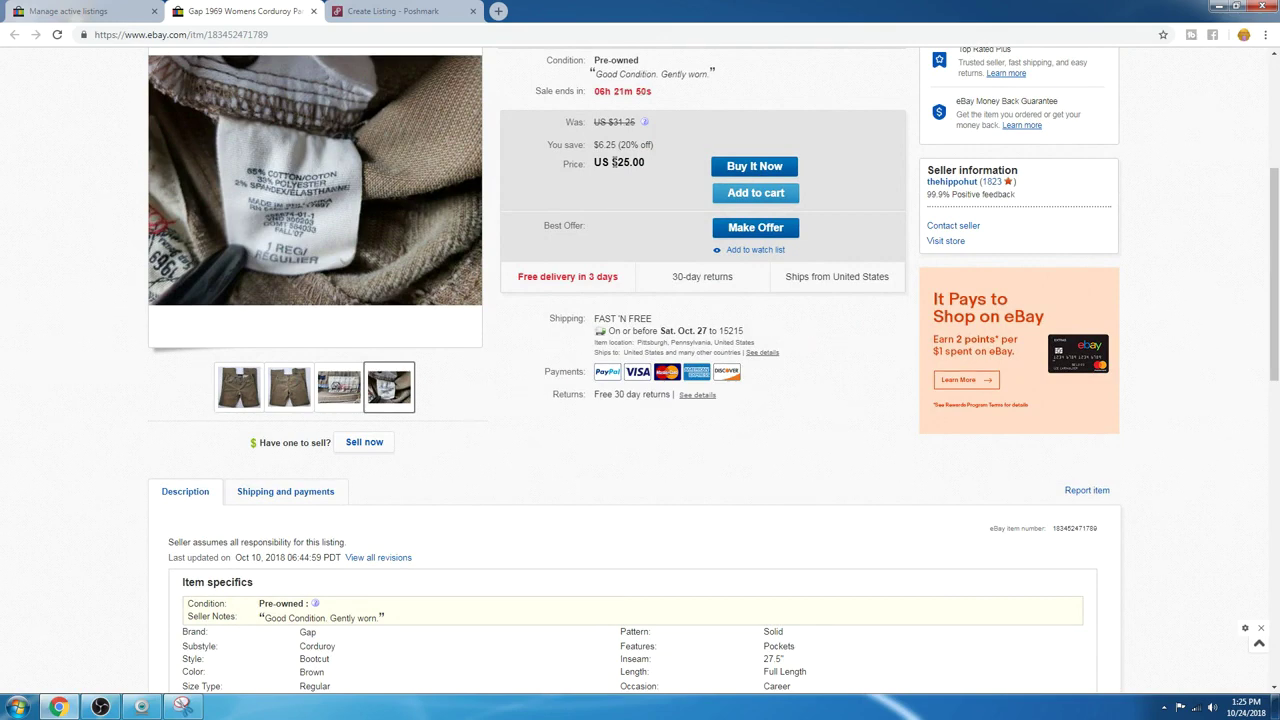
click(392, 14)
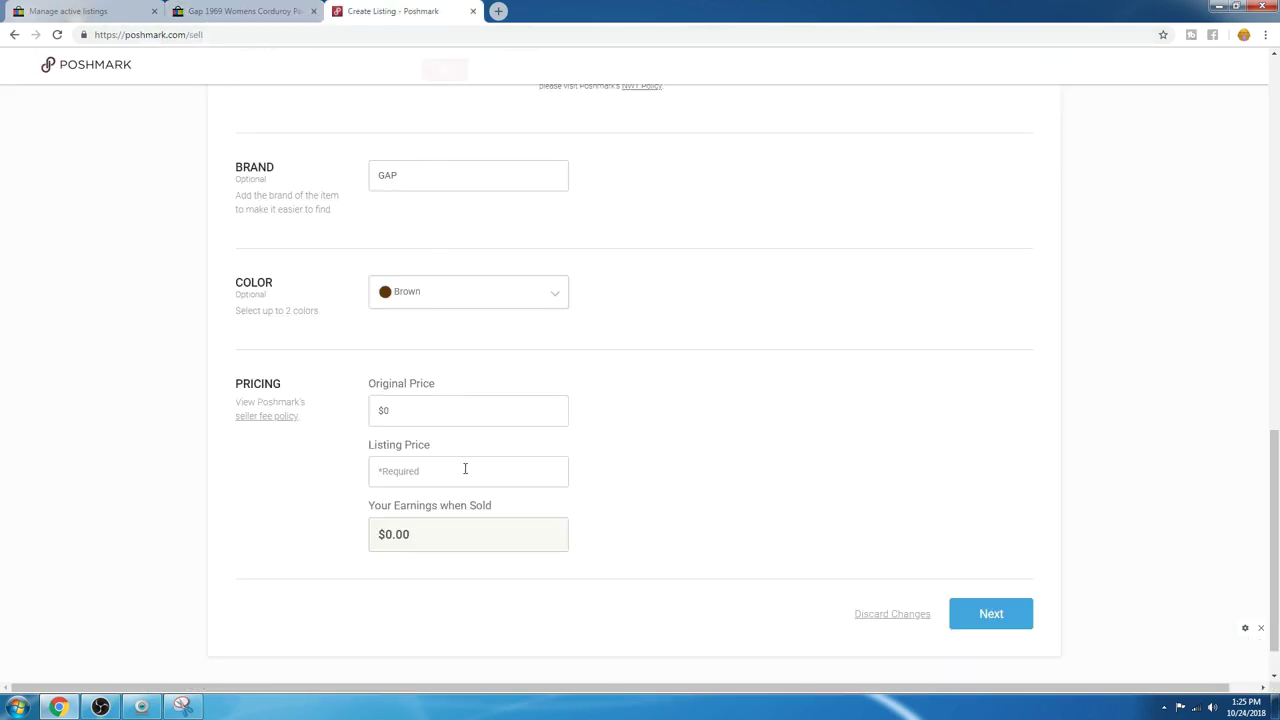
Step: Make the listing price $25, giving earnings of $20.00
text(250)
key(BackSpace)
Step: Publish the Gap corduroy pants listing, check it in My Closet, and minimize Chrome
click(994, 618)
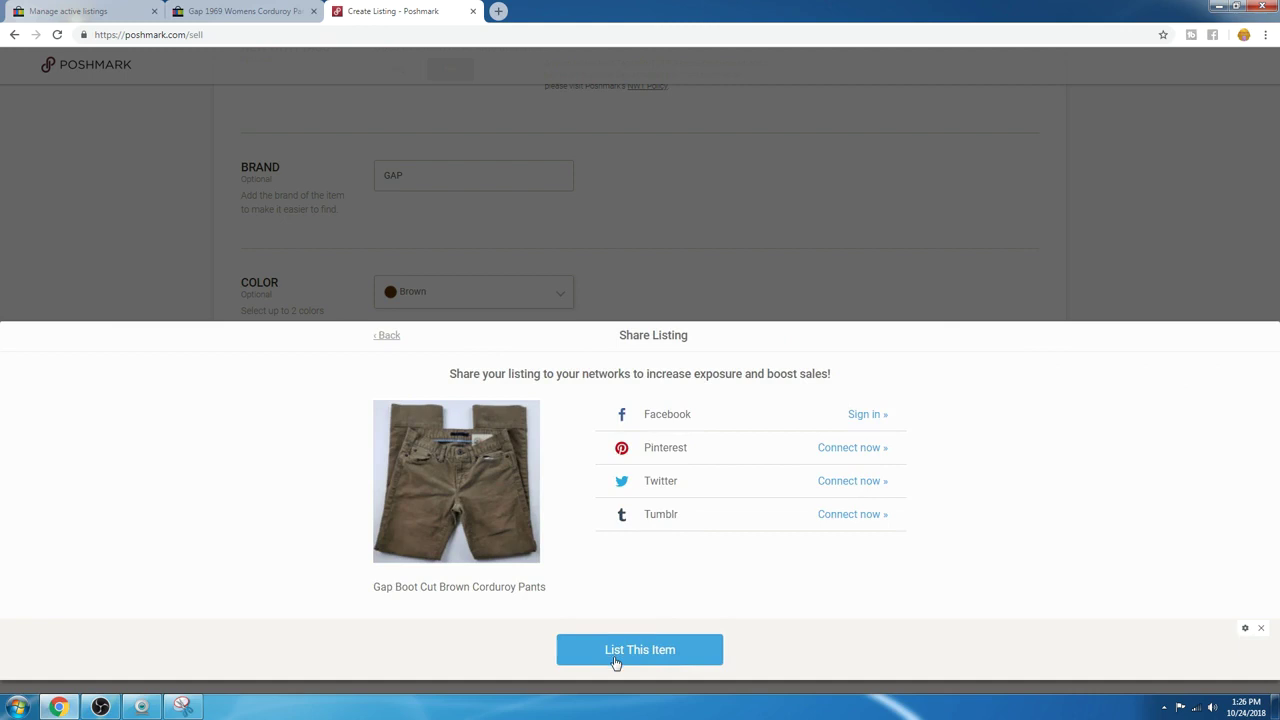
click(616, 660)
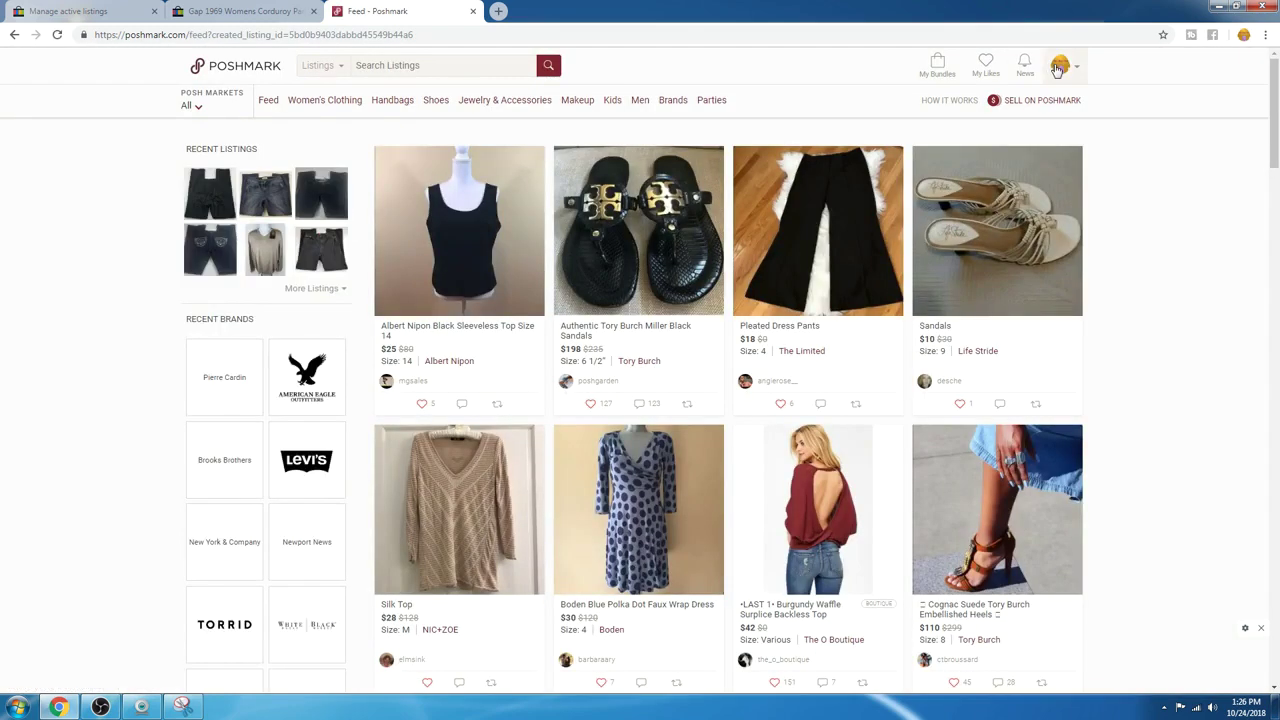
mouse_move(1062, 65)
click(1035, 92)
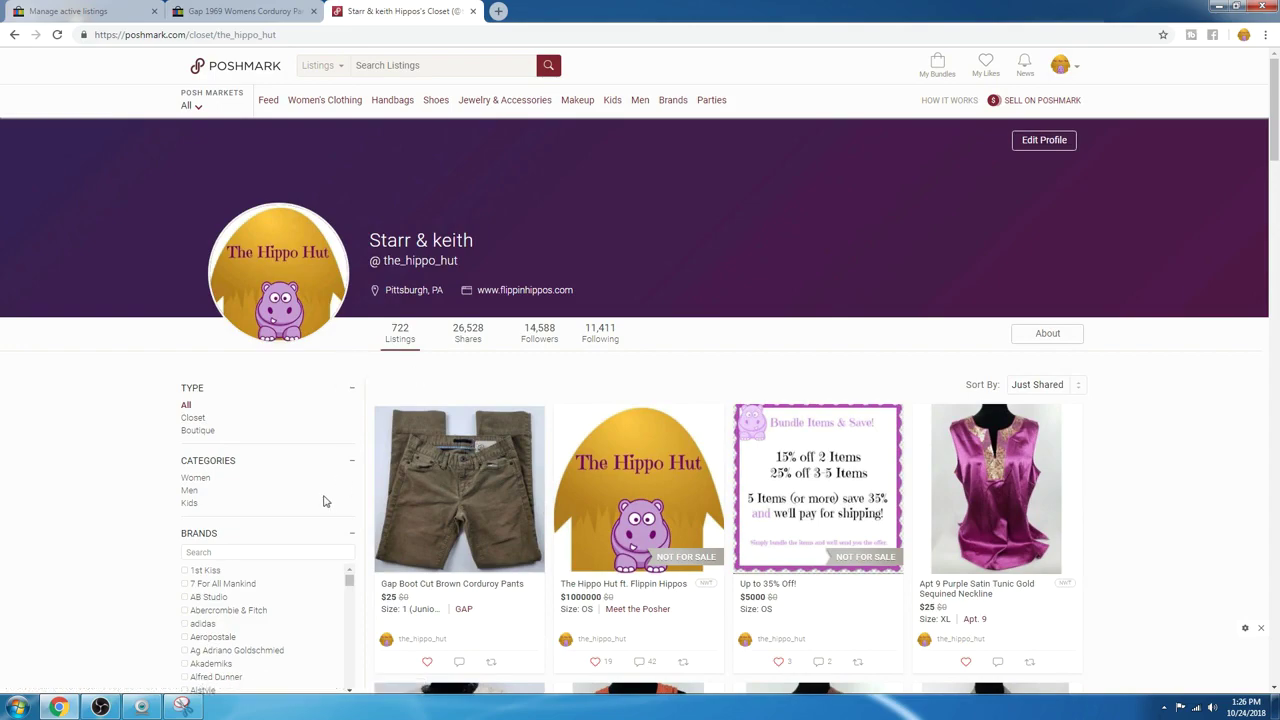
click(1222, 8)
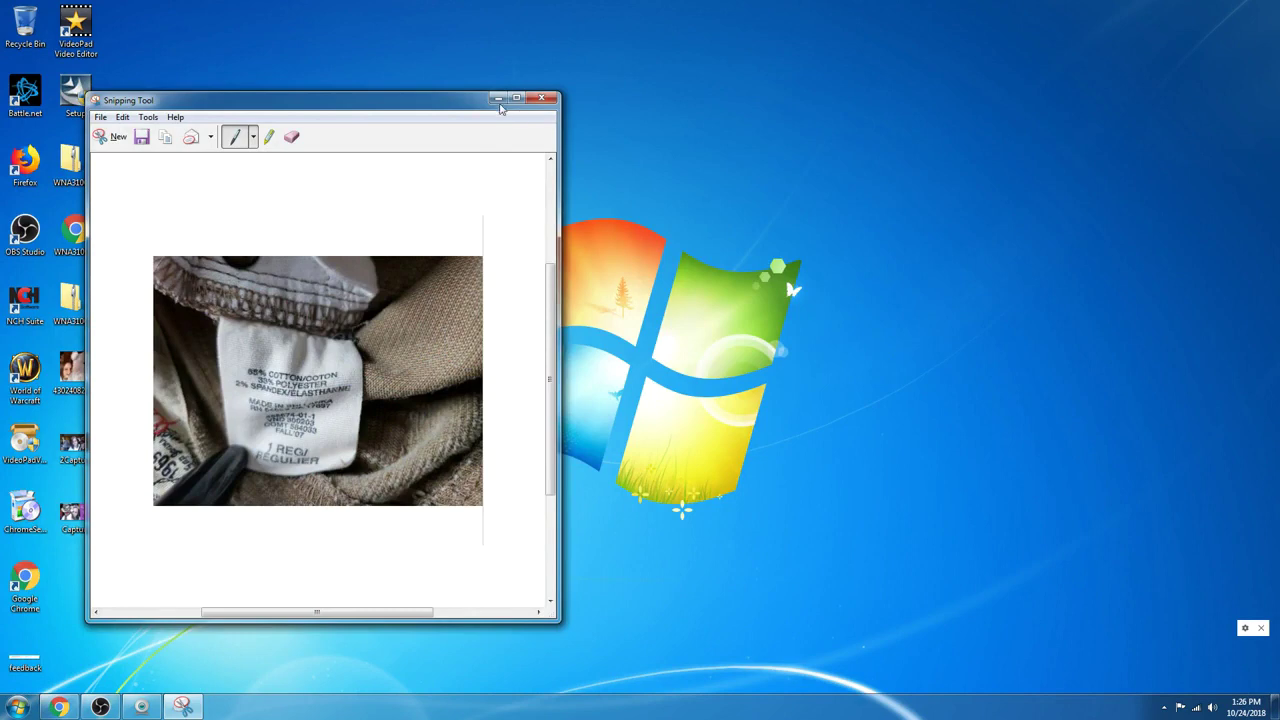
Step: Delete all four pants photos from Pics for Crossposting, sending them to the Recycle Bin
click(498, 98)
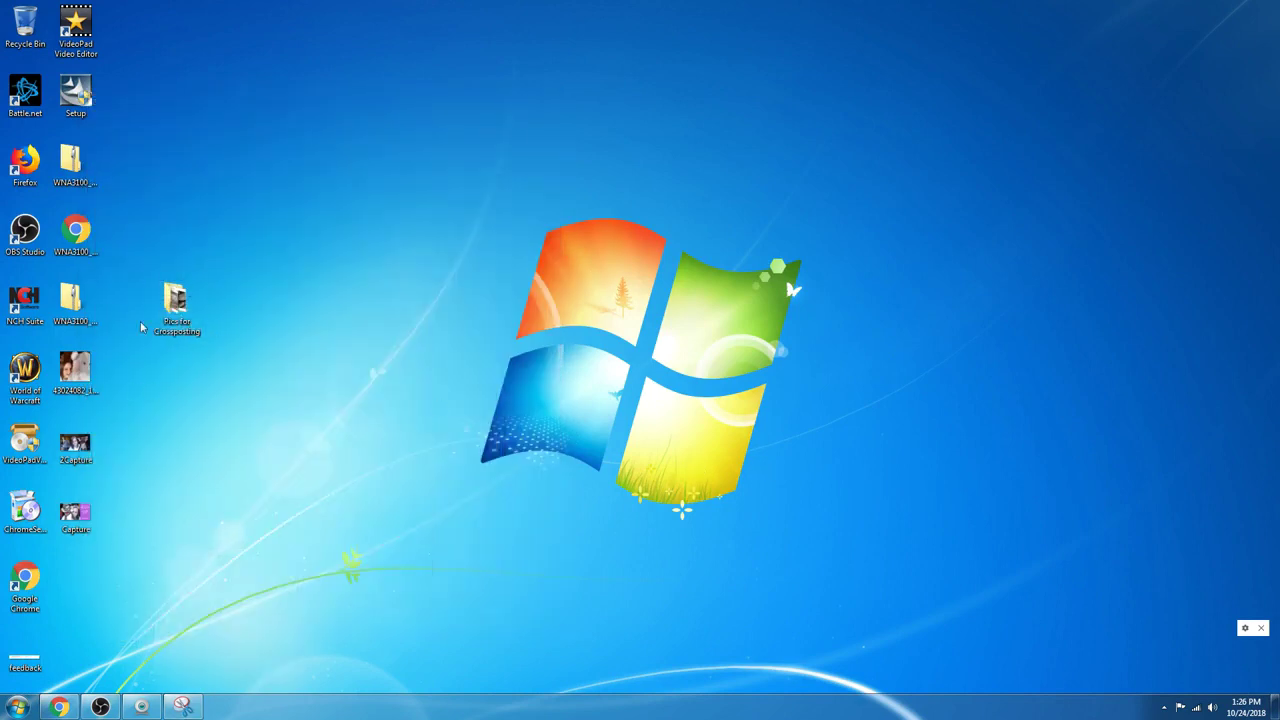
click(178, 312)
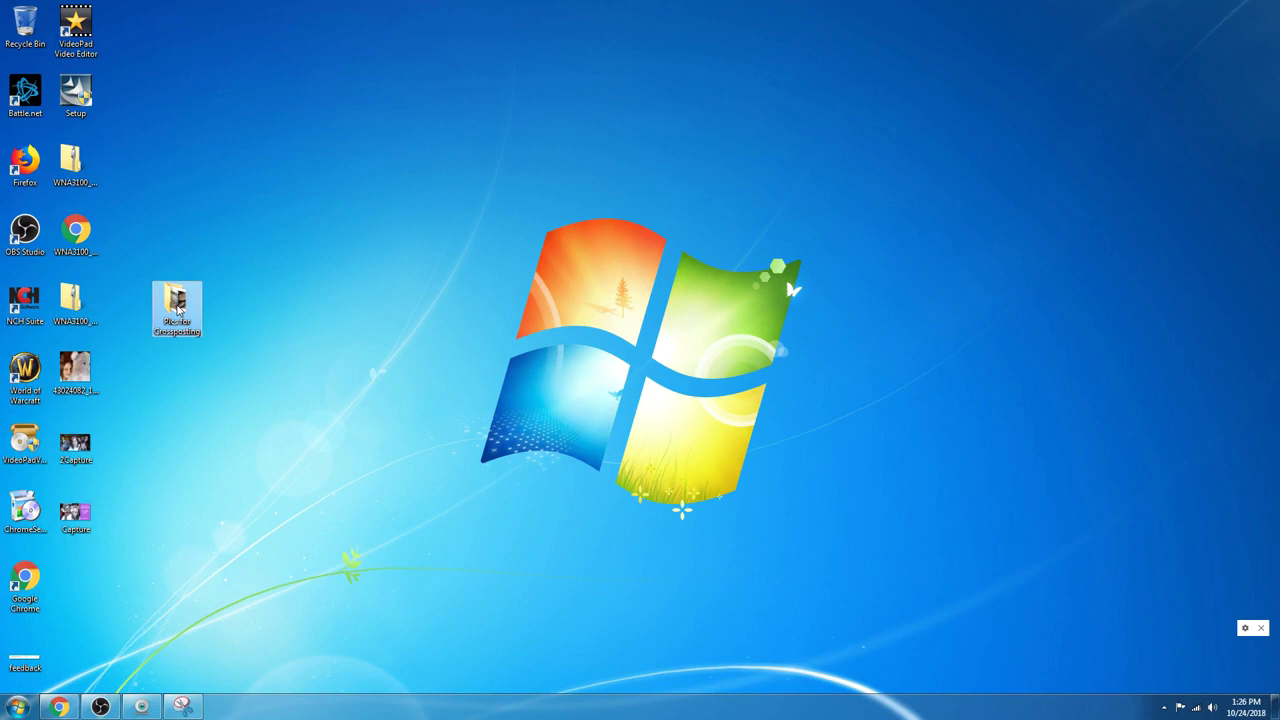
double_click(178, 312)
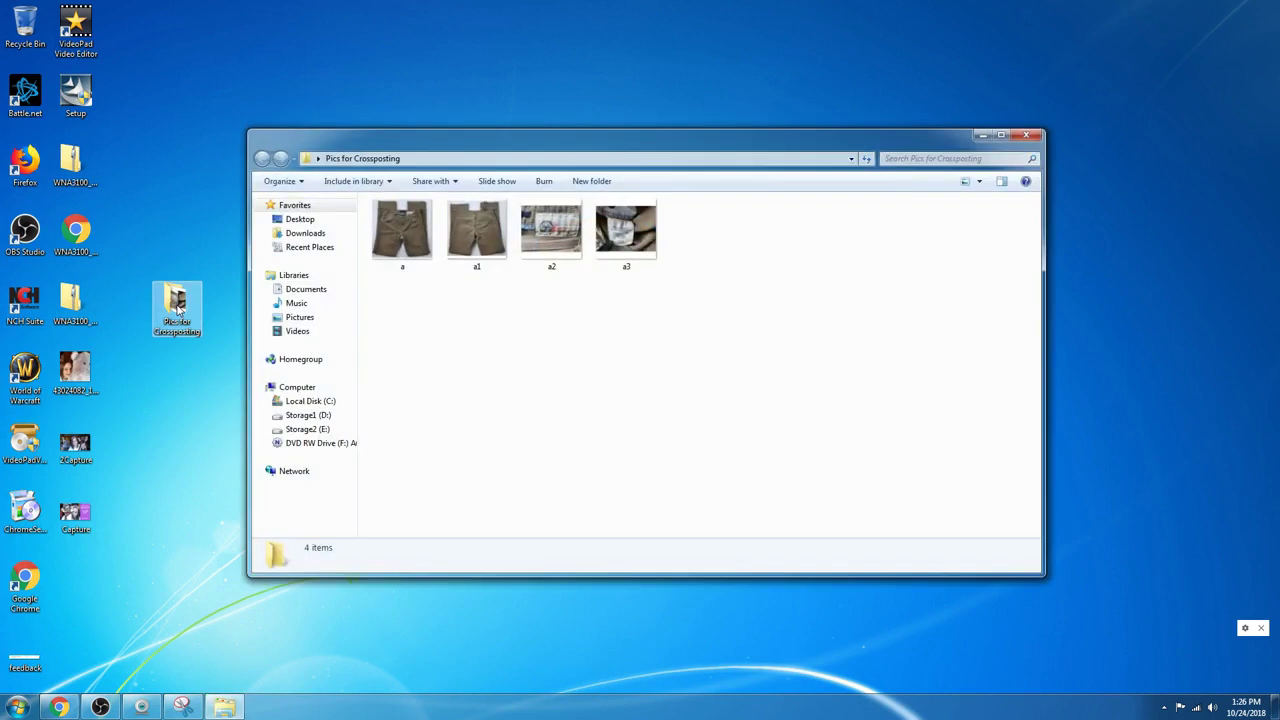
click(394, 232)
shift+click(614, 251)
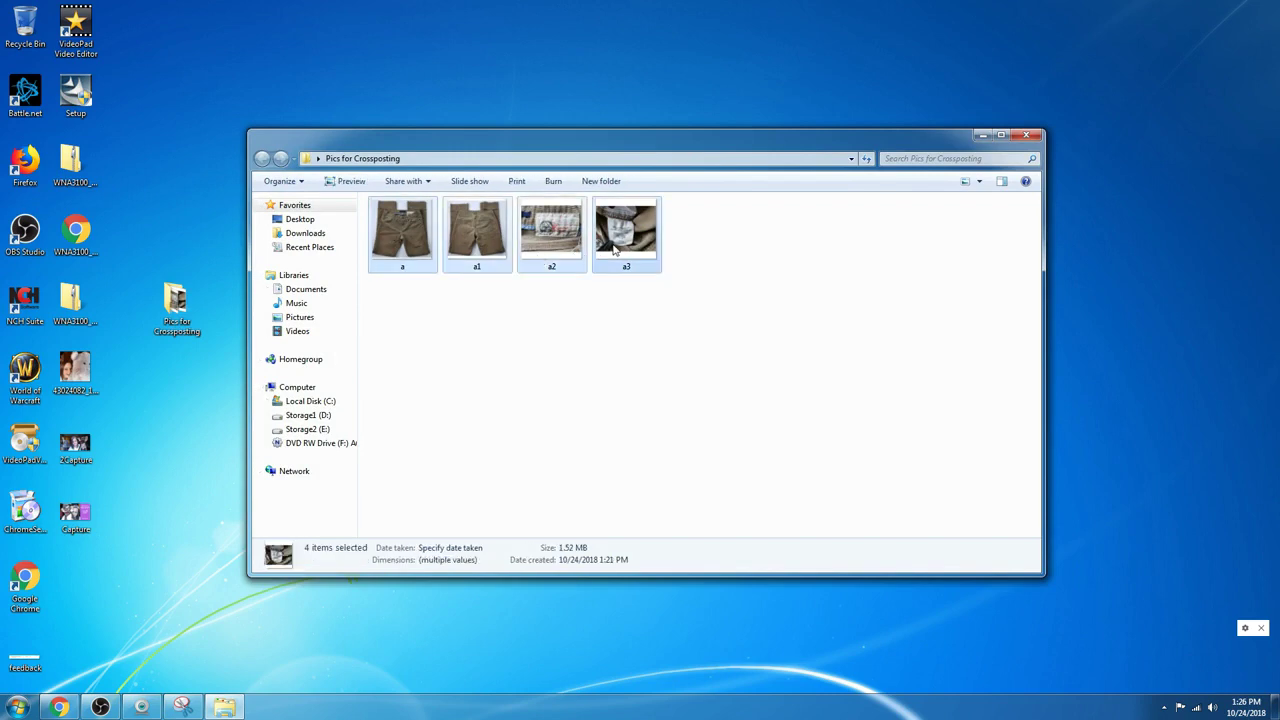
key(Delete)
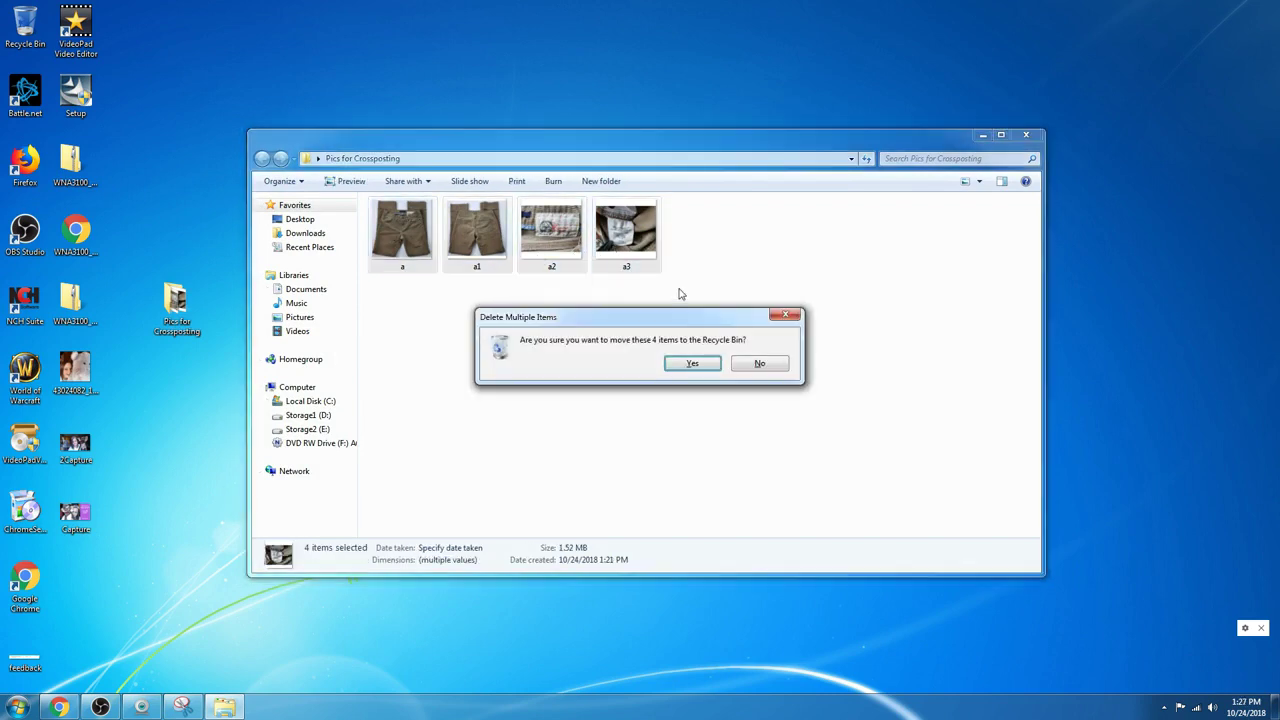
click(679, 366)
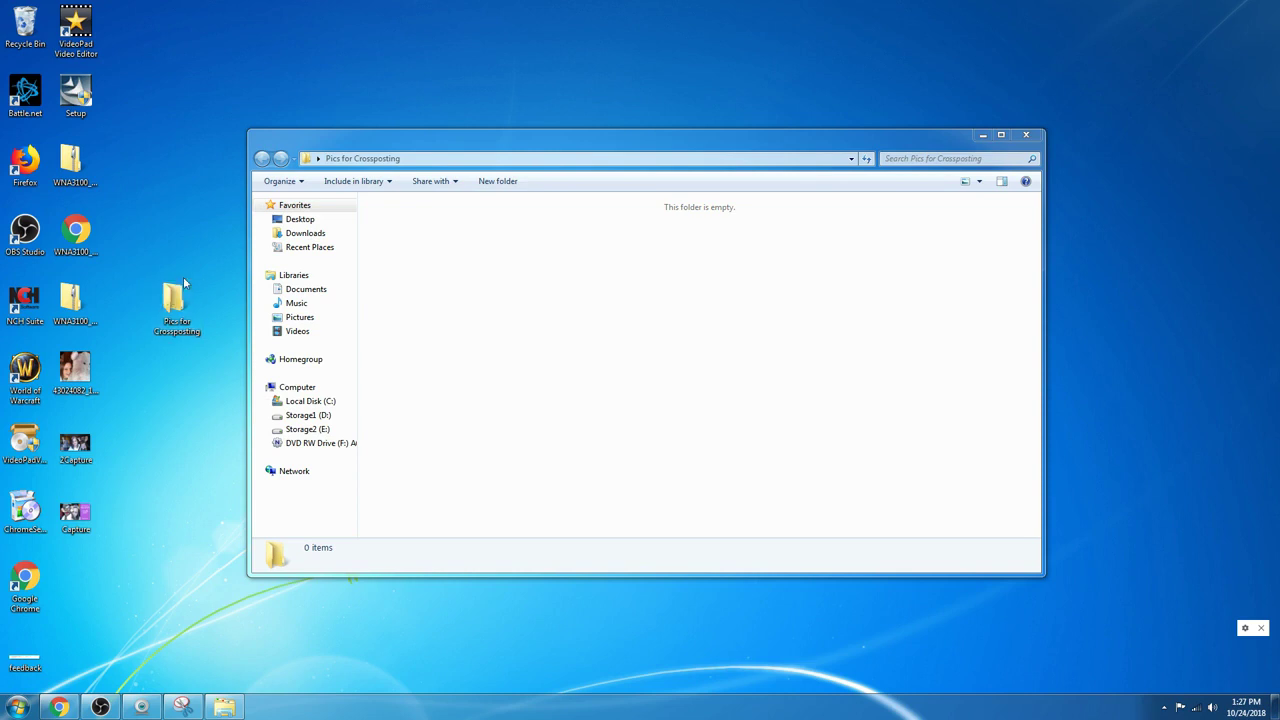
click(182, 707)
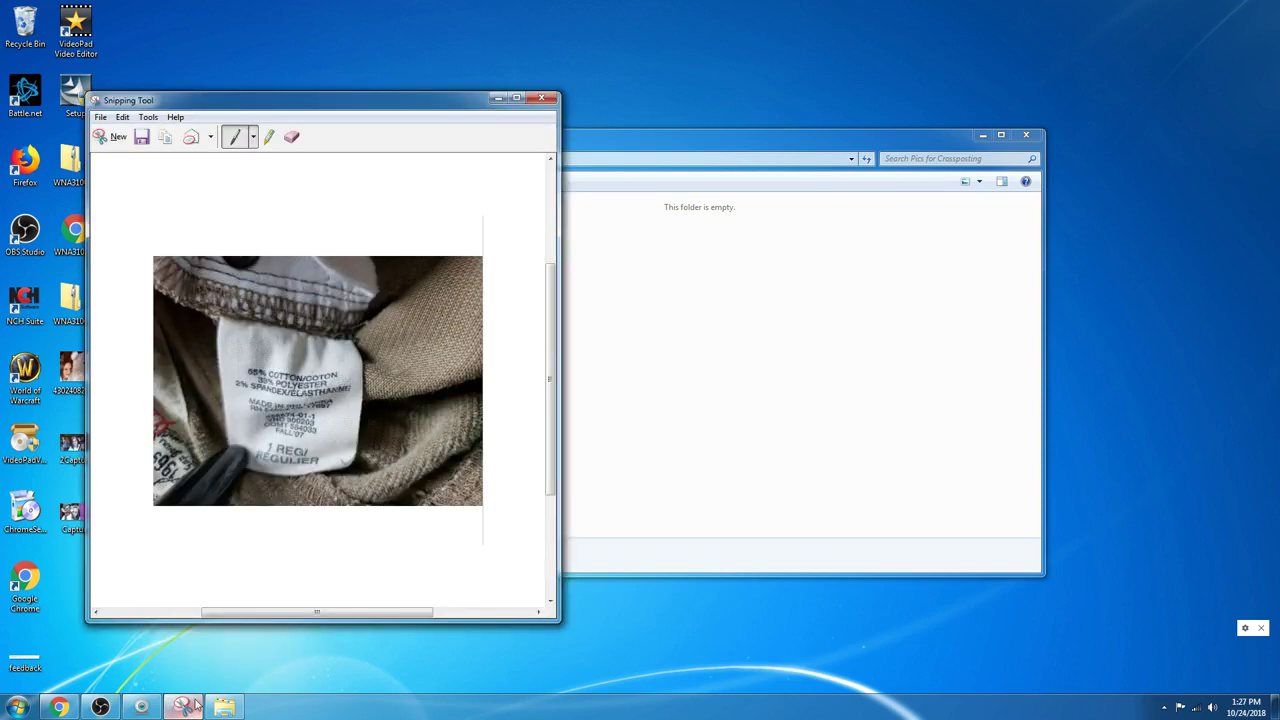
Step: Close the eBay tab showing the Gap pants listing
click(59, 707)
click(200, 12)
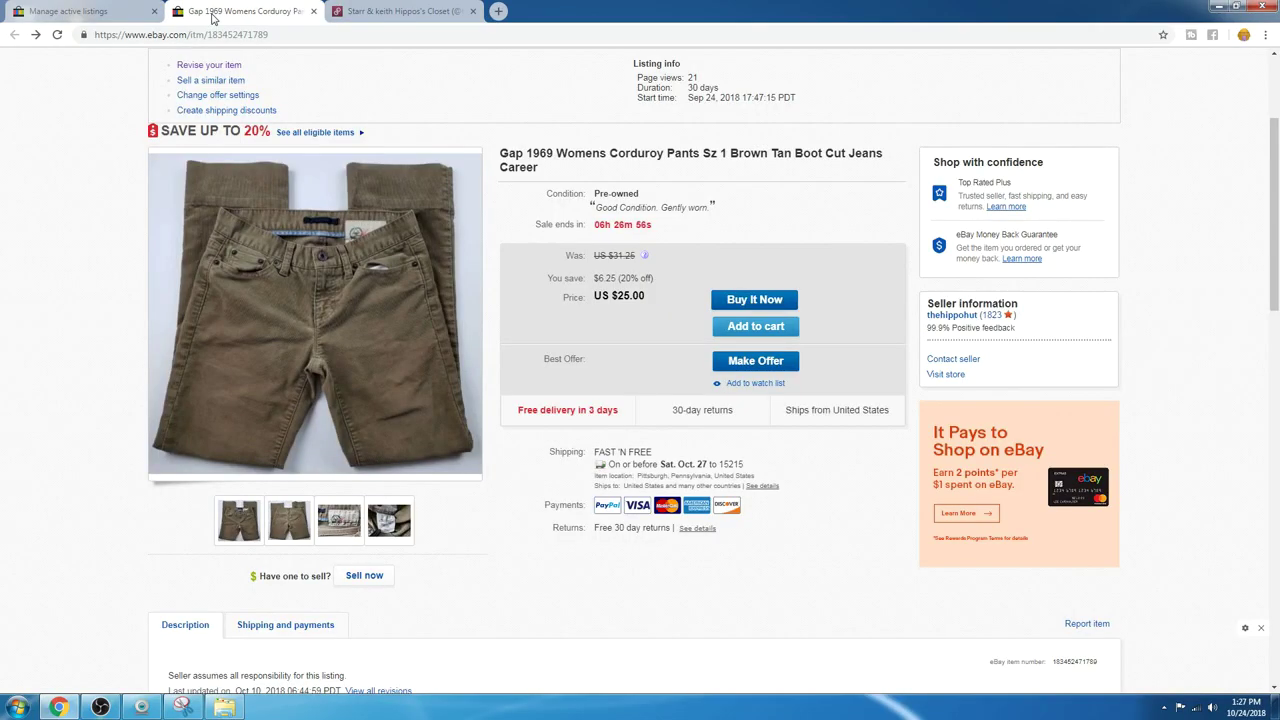
click(90, 11)
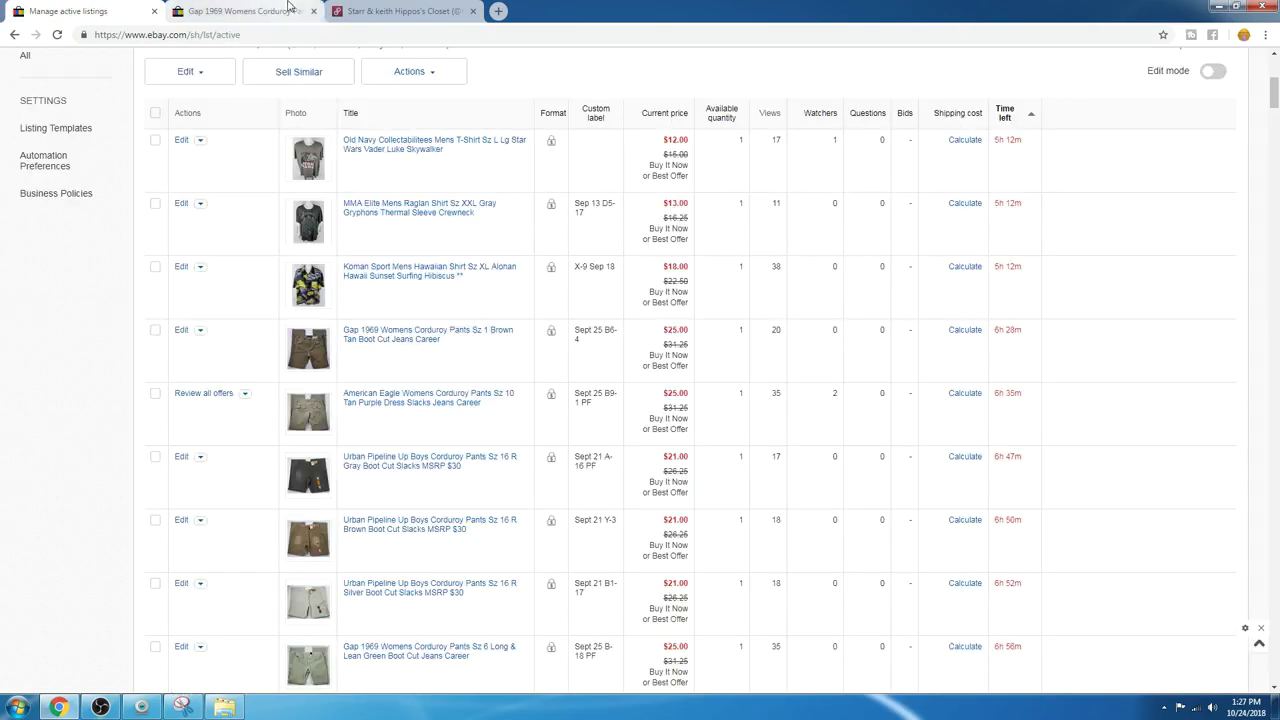
click(316, 12)
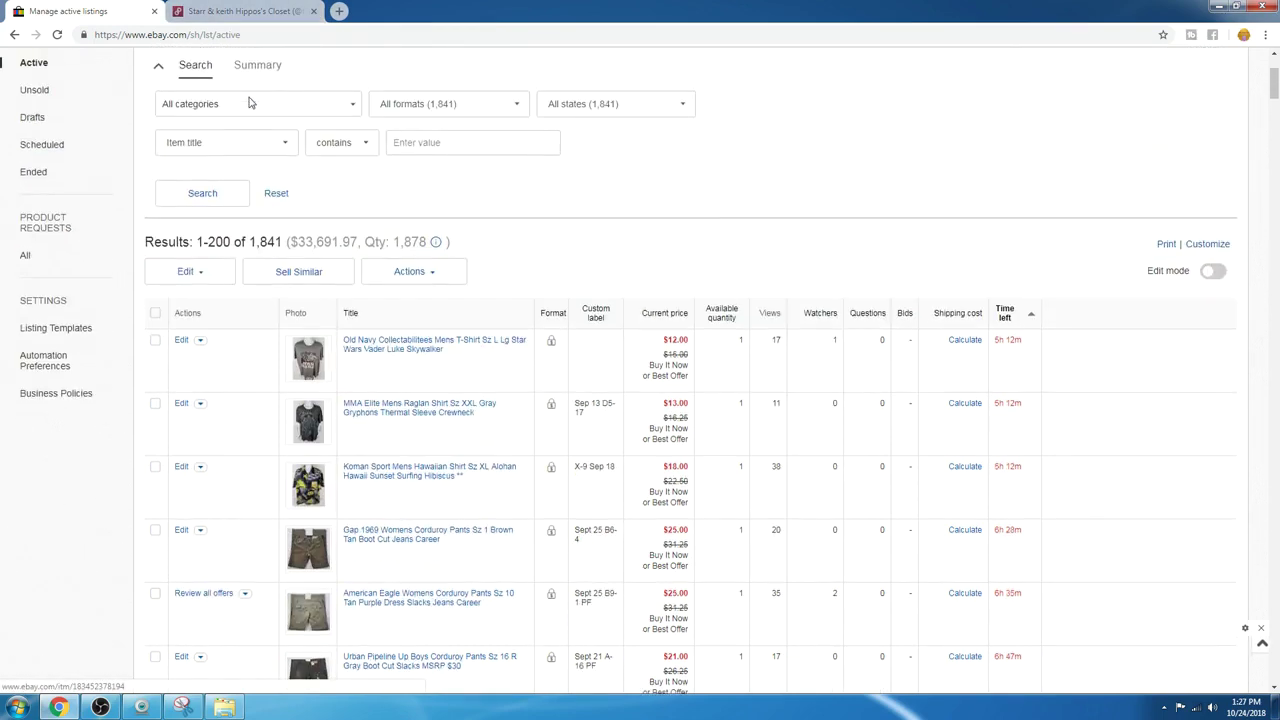
Step: Open the American Eagle Womens Corduroy Pants listing from active listings in a new tab
click(244, 18)
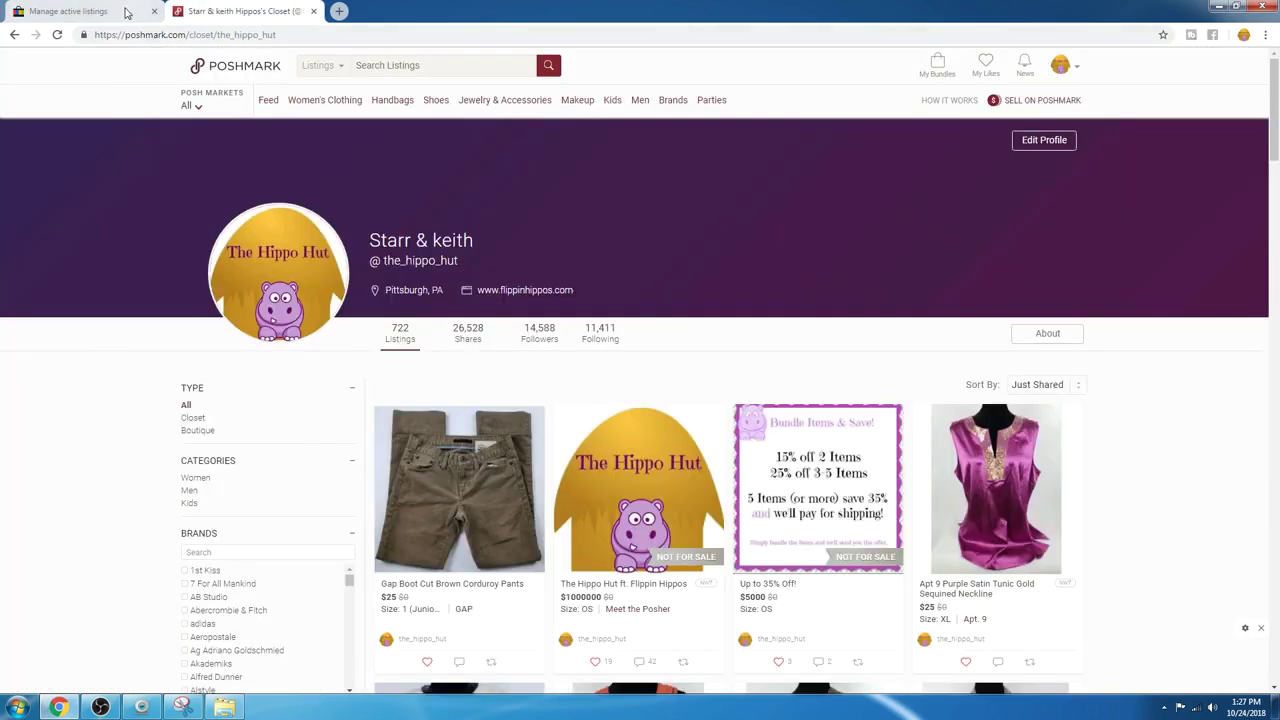
click(90, 11)
scroll(358, 355, down, 4)
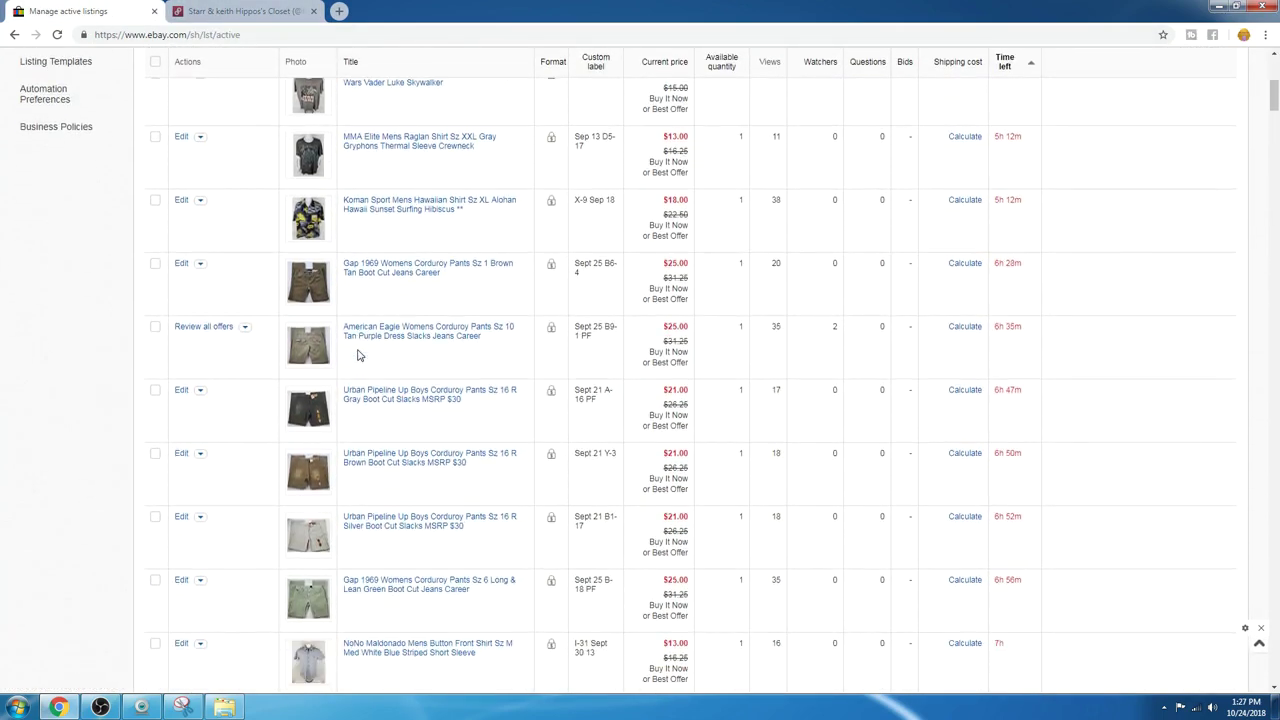
right_click(373, 340)
click(410, 349)
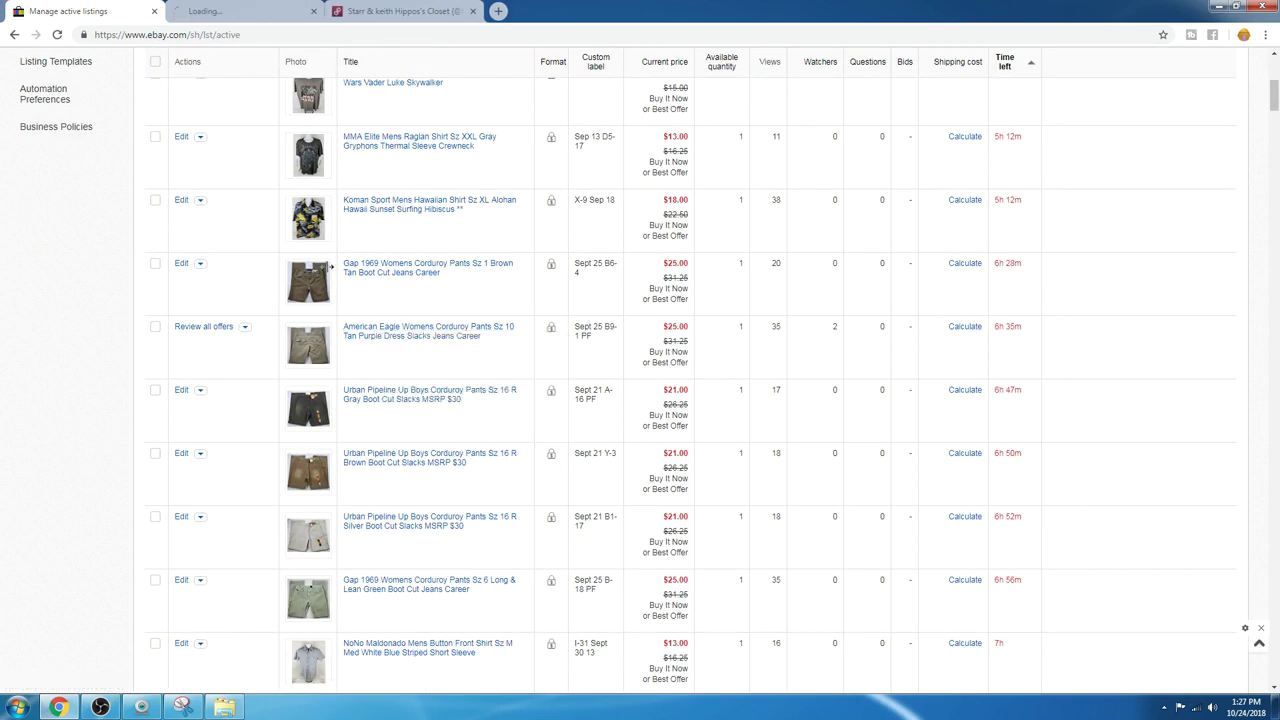
click(226, 15)
Step: Snip the American Eagle pants photo with a new Snipping Tool capture
scroll(143, 123, down, 1)
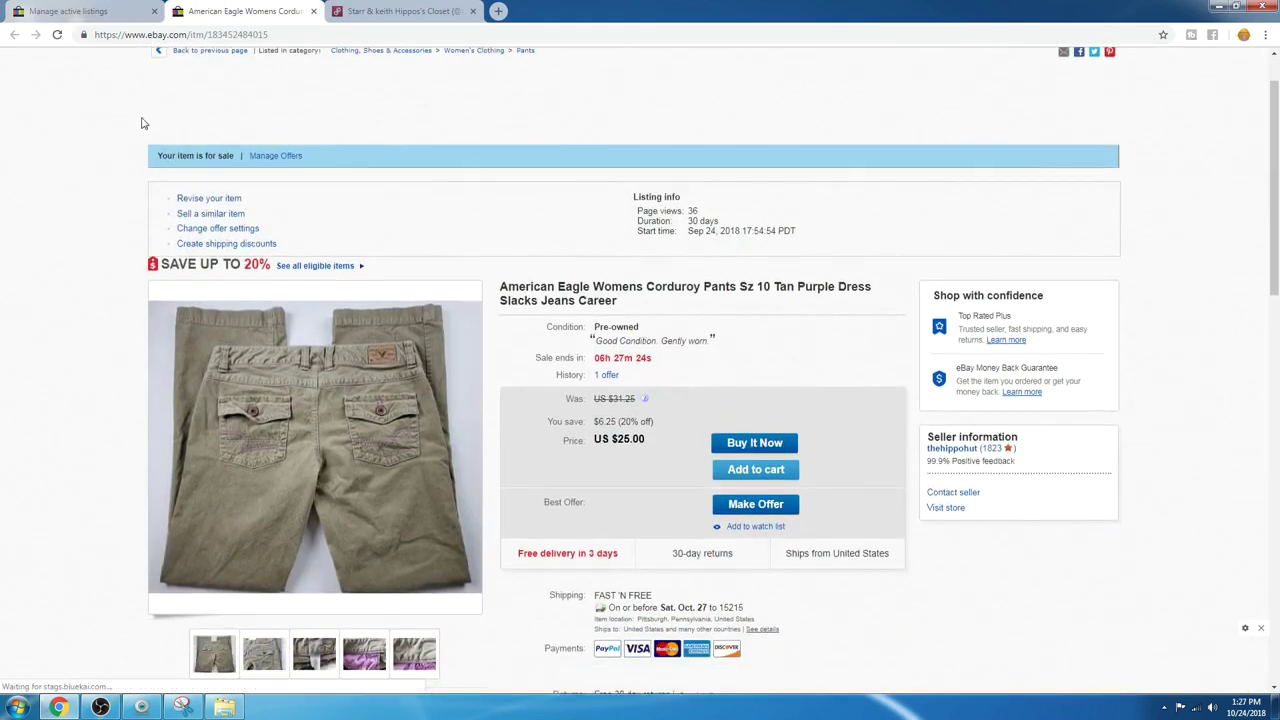
click(182, 707)
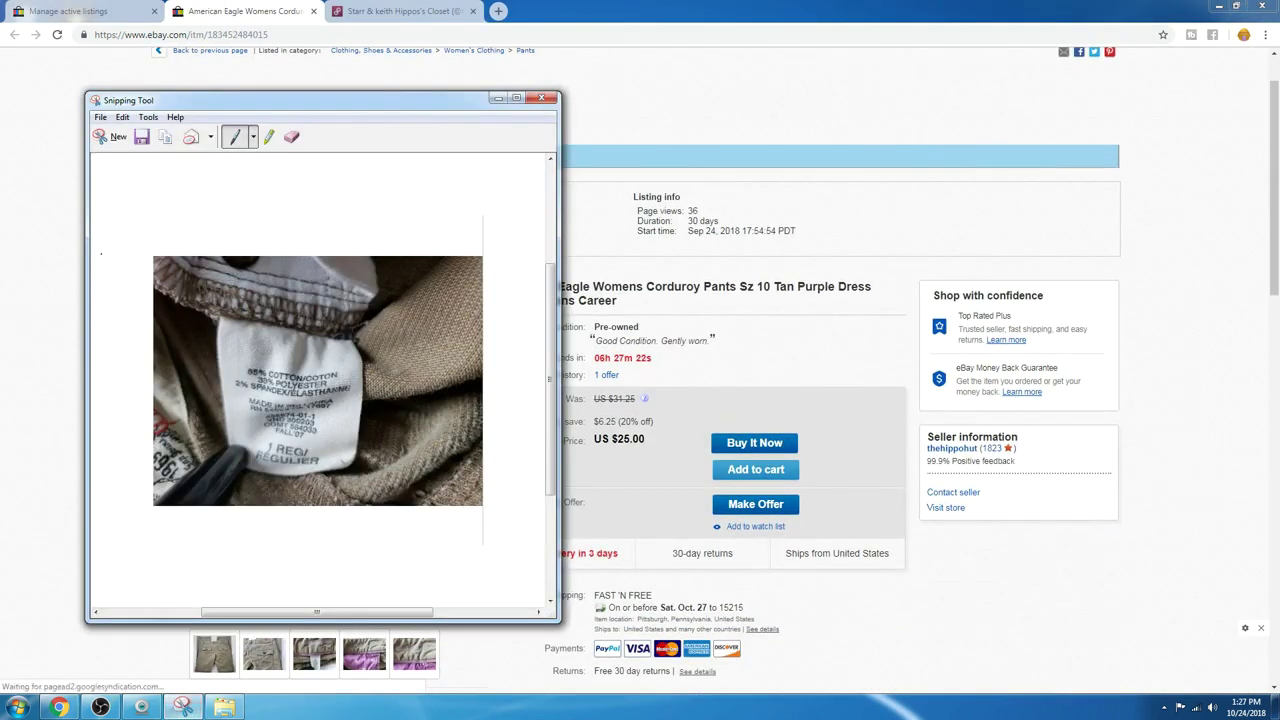
click(118, 137)
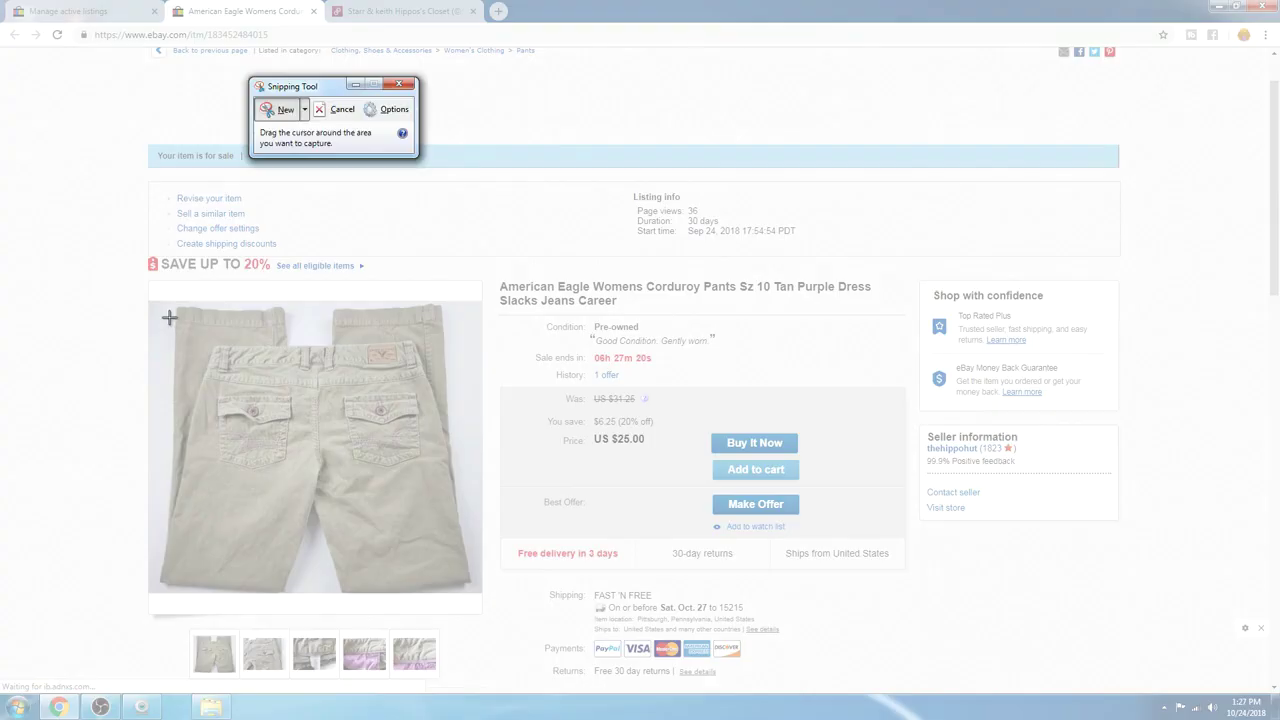
drag(148, 287, 480, 598)
Step: Save the snip as 'a' in Pics for Crossposting and return to the Poshmark closet
click(97, 186)
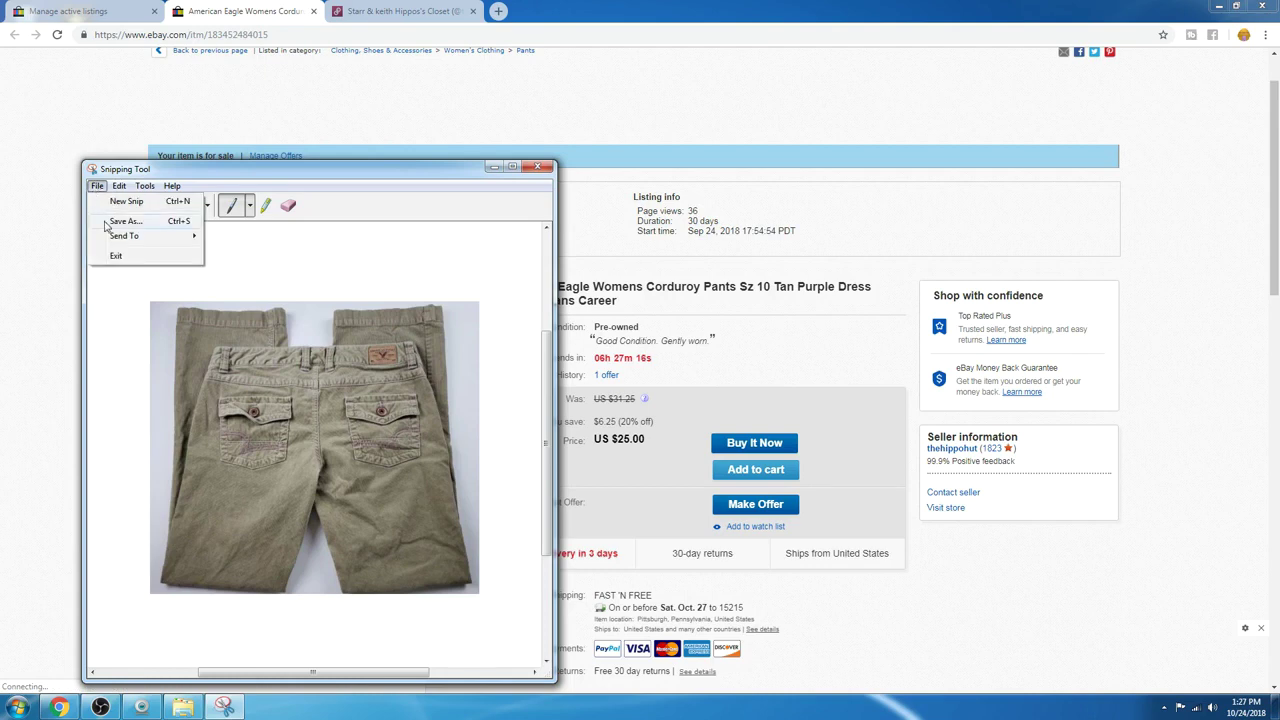
click(110, 220)
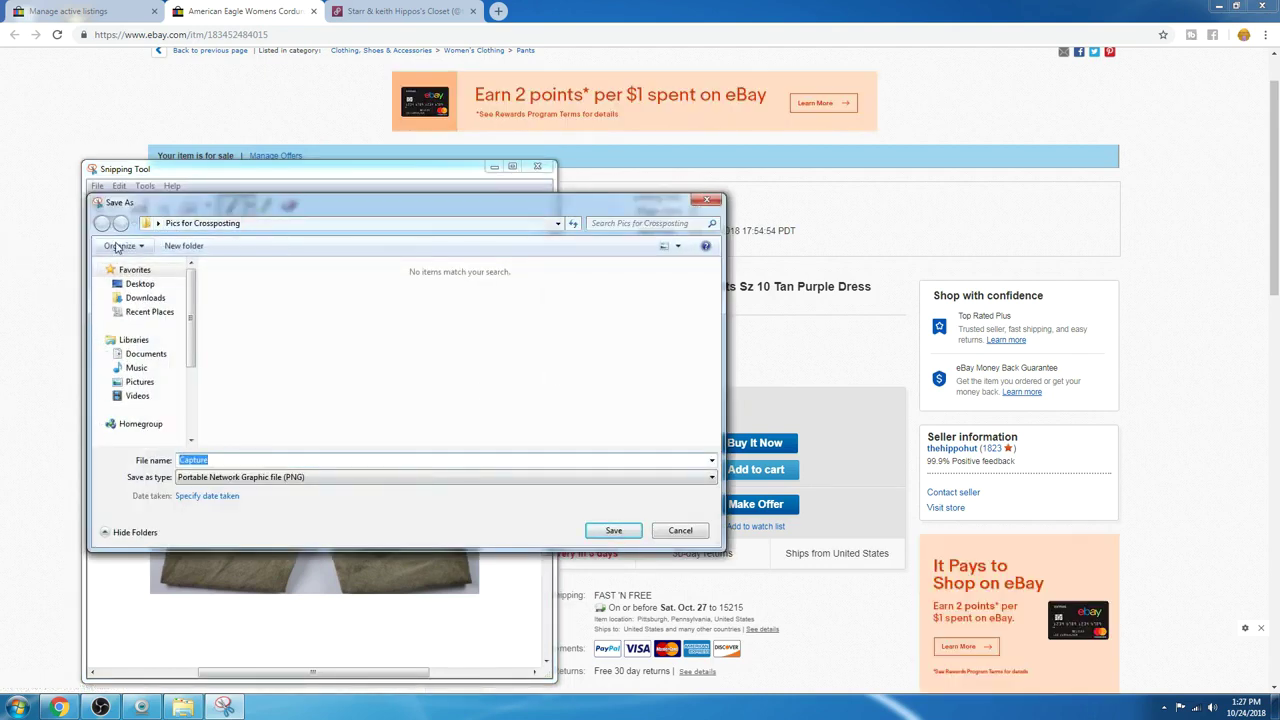
key(BackSpace)
key(Escape)
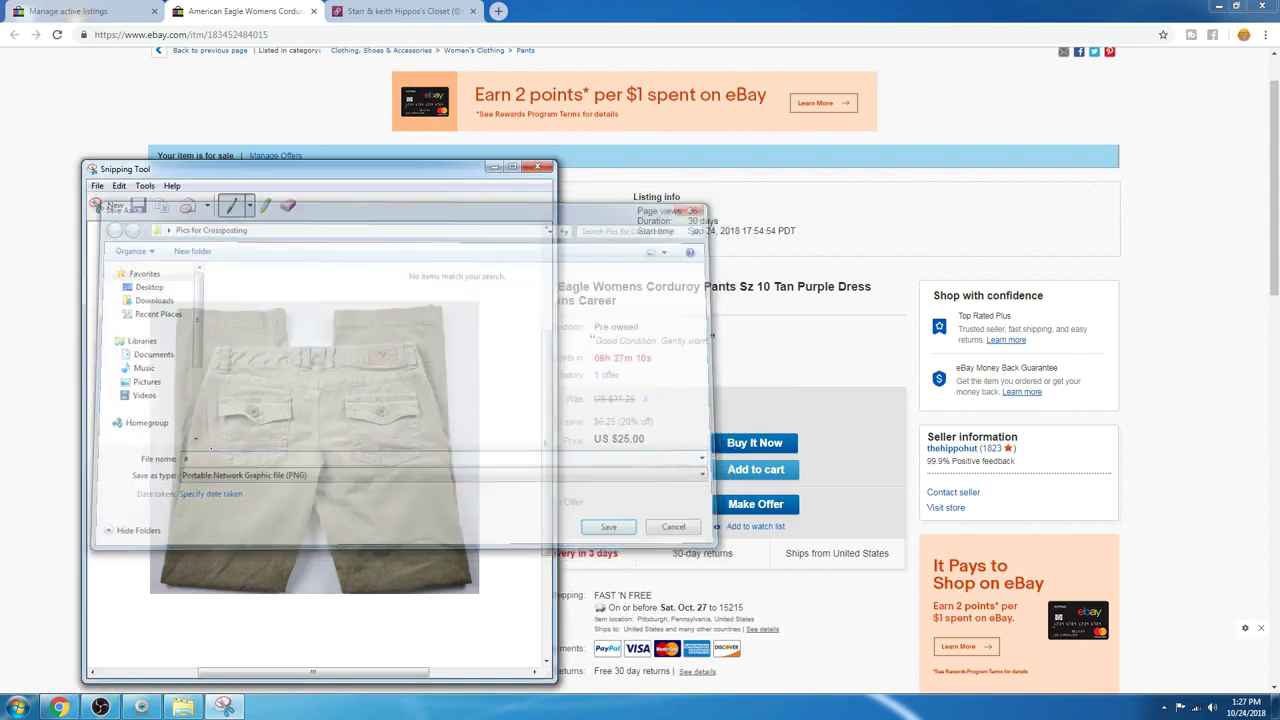
click(5, 477)
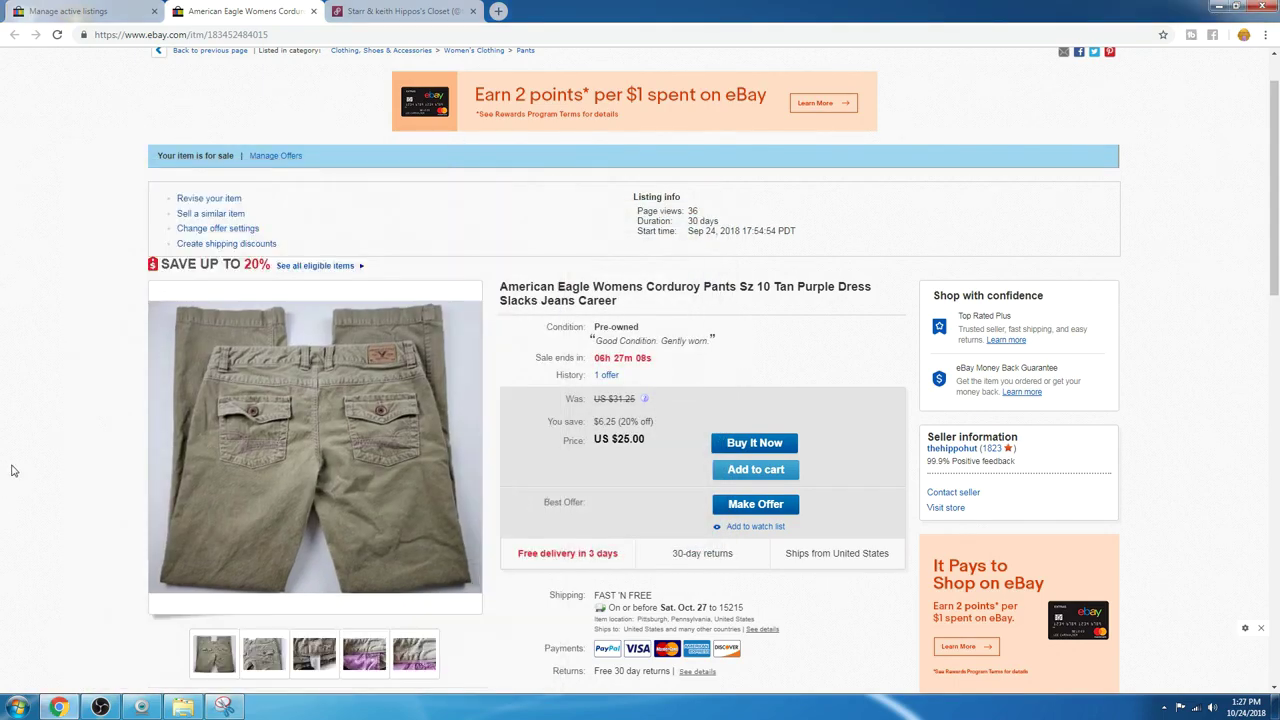
click(400, 11)
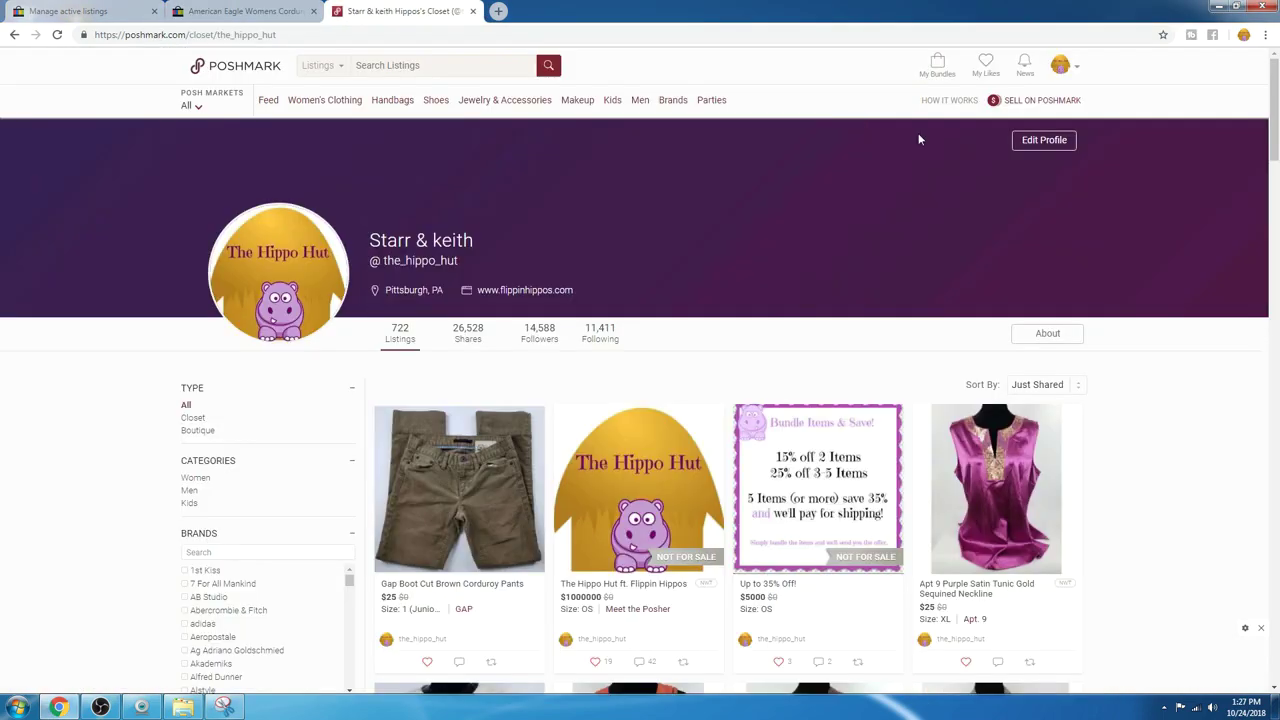
Step: Open a fresh Create Listing form via SELL ON POSHMARK and scroll through it
click(1045, 100)
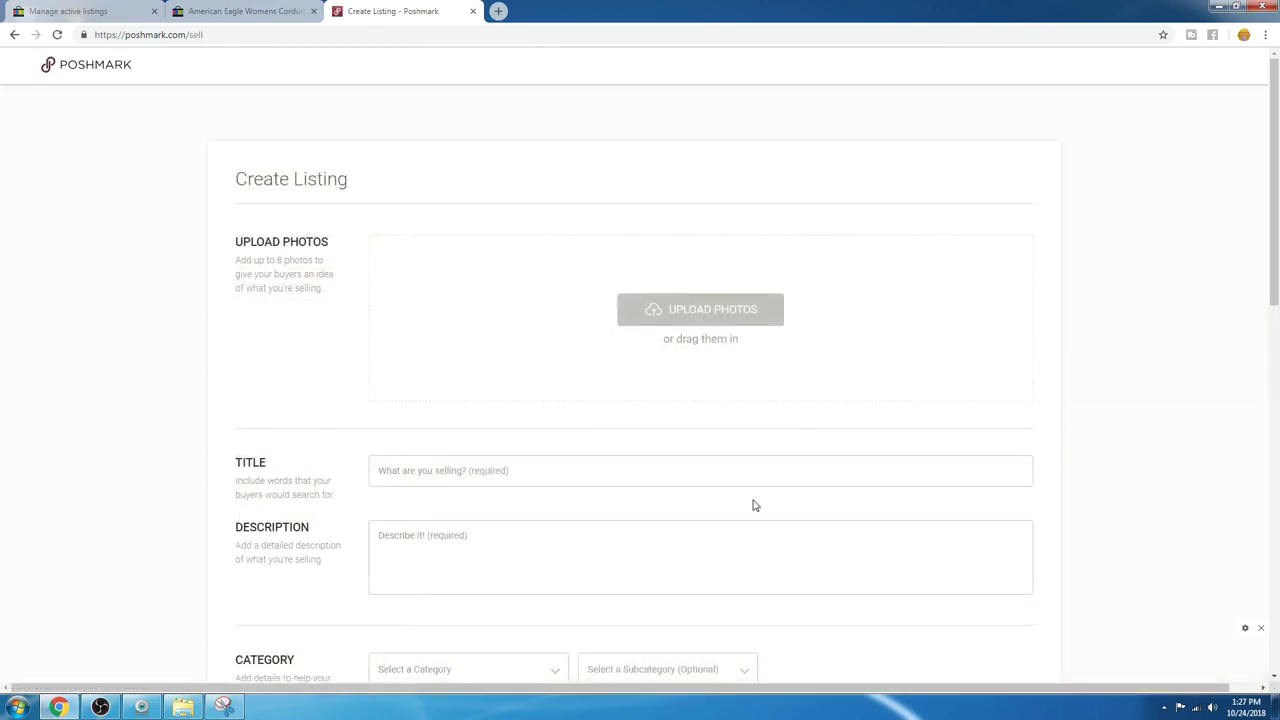
scroll(300, 583, down, 8)
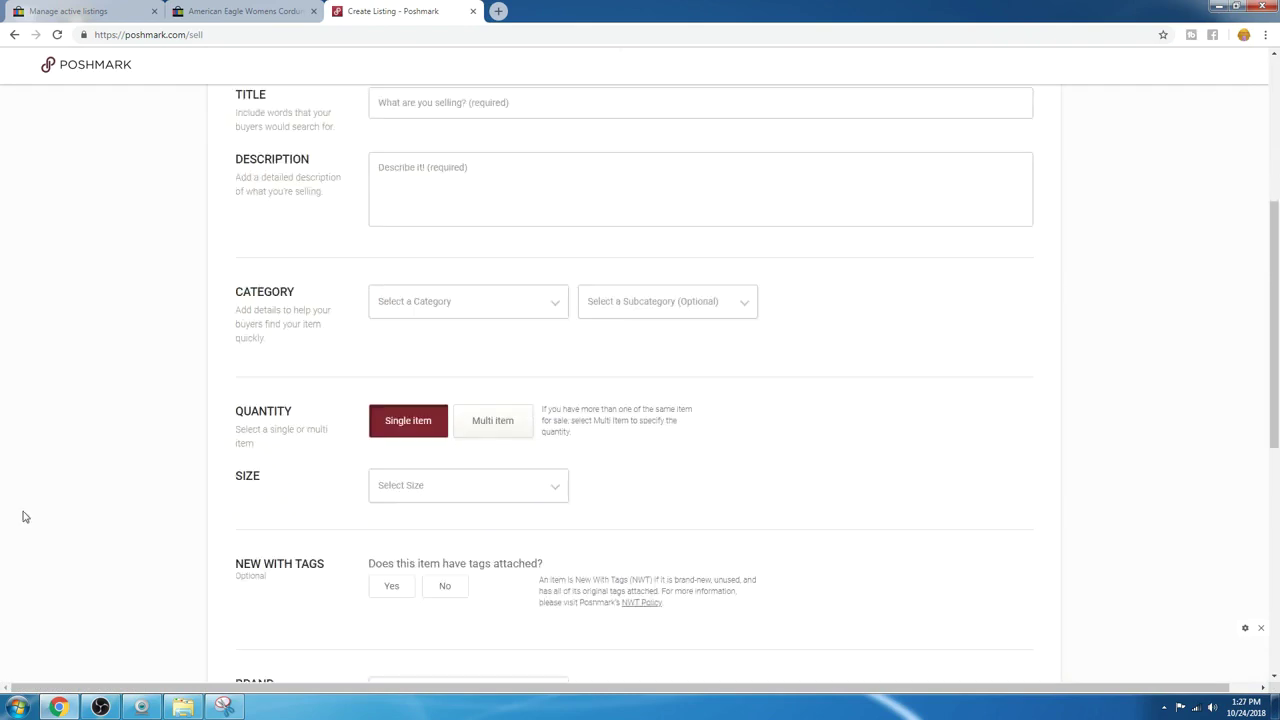
scroll(185, 491, down, 2)
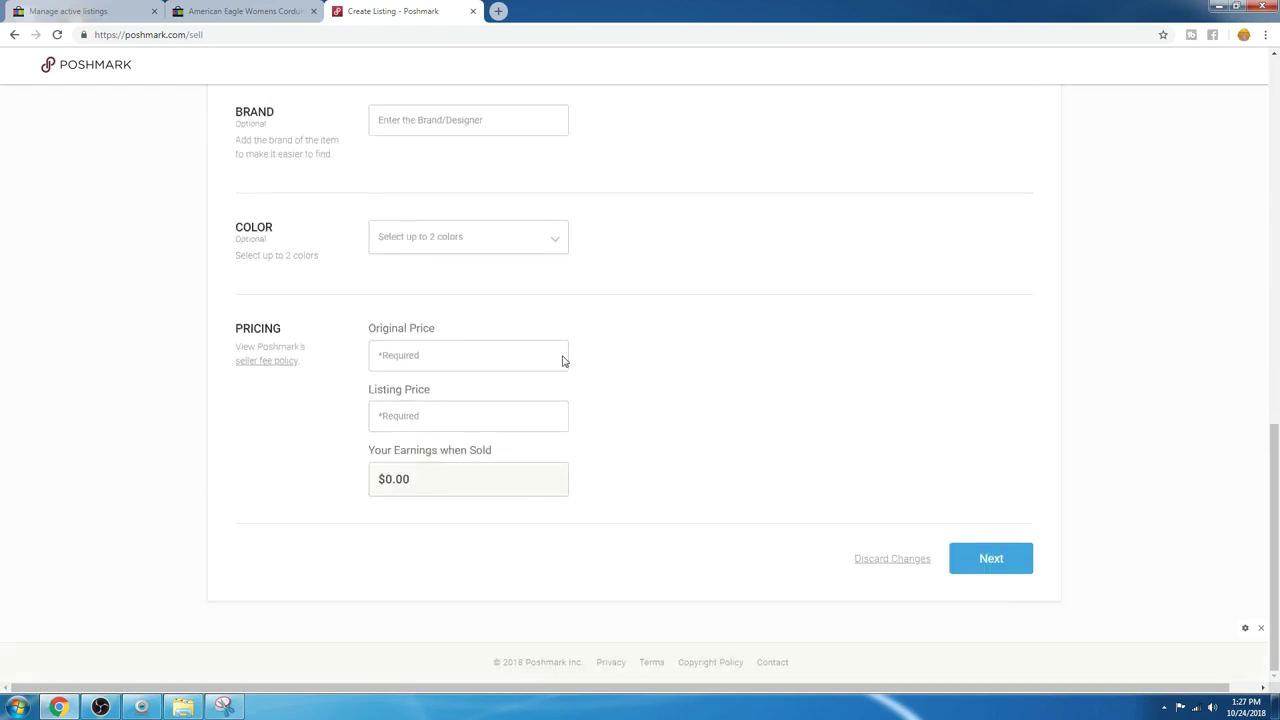